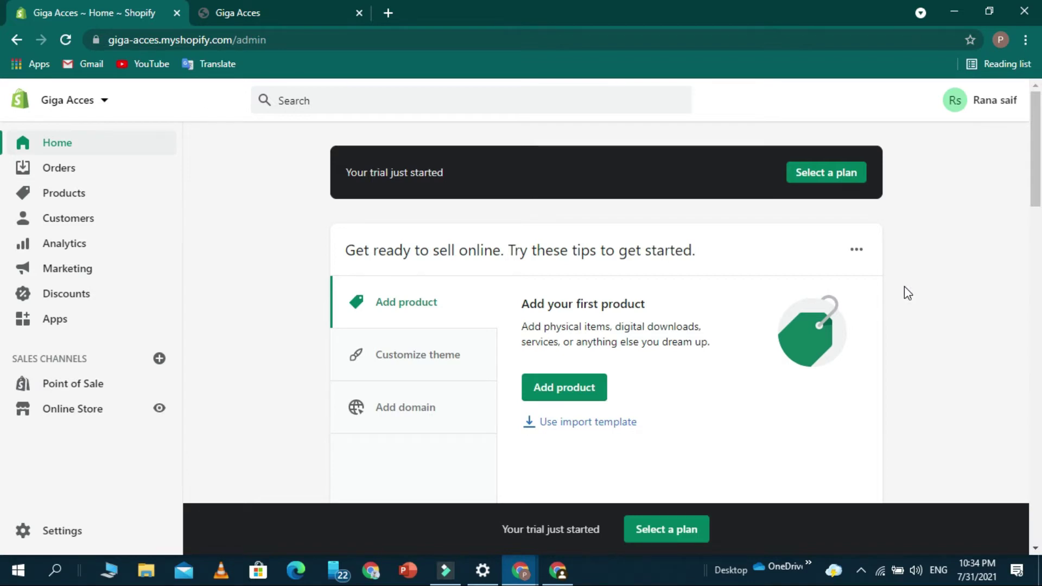
# Look over the placeholder sections on the Giga Acces storefront home page.
pyautogui.click(287, 20)
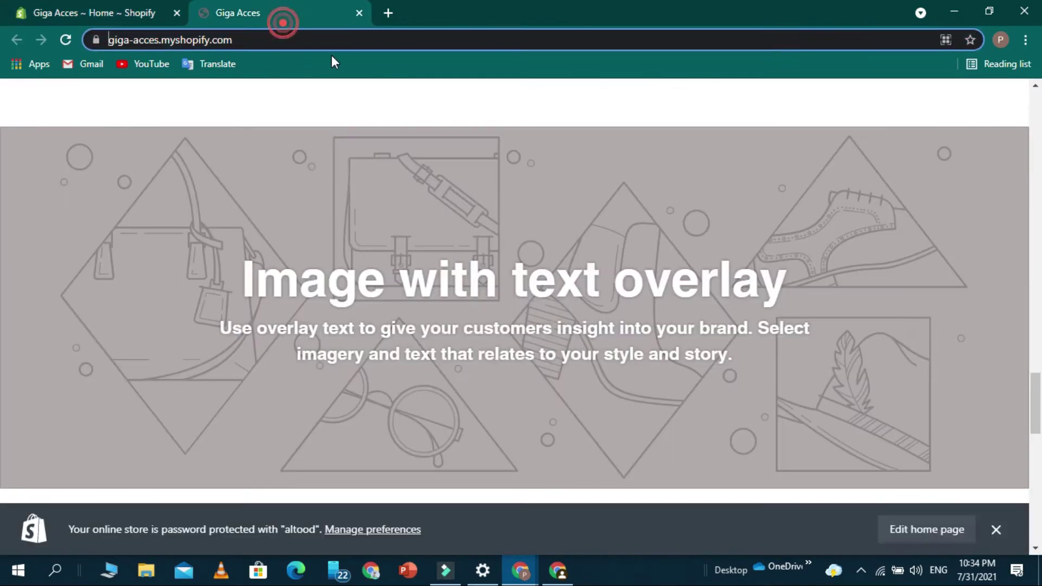
pyautogui.scroll(-10, 611, 378)
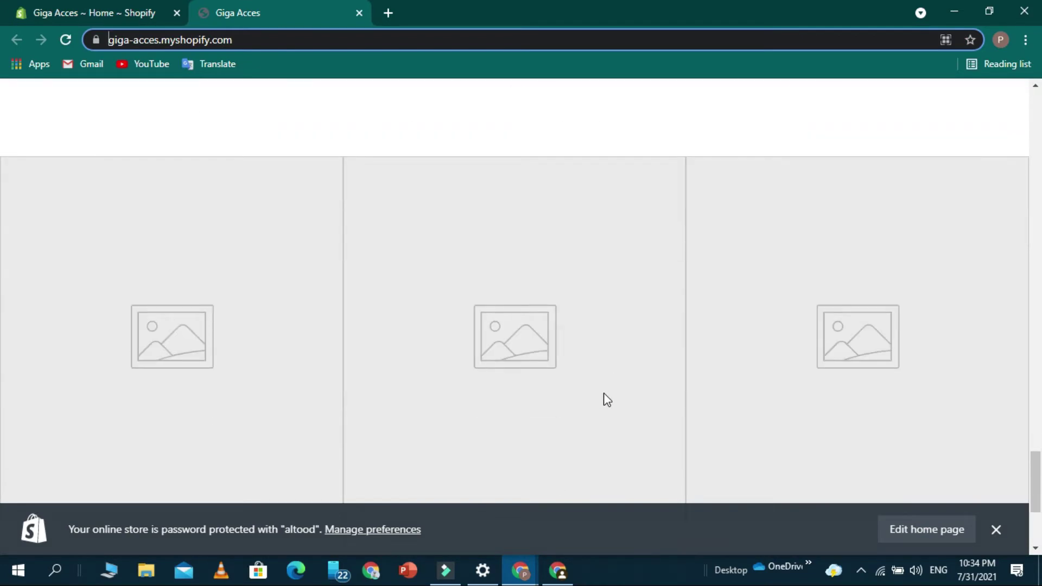
pyautogui.scroll(-4, 605, 396)
pyautogui.scroll(5, 604, 391)
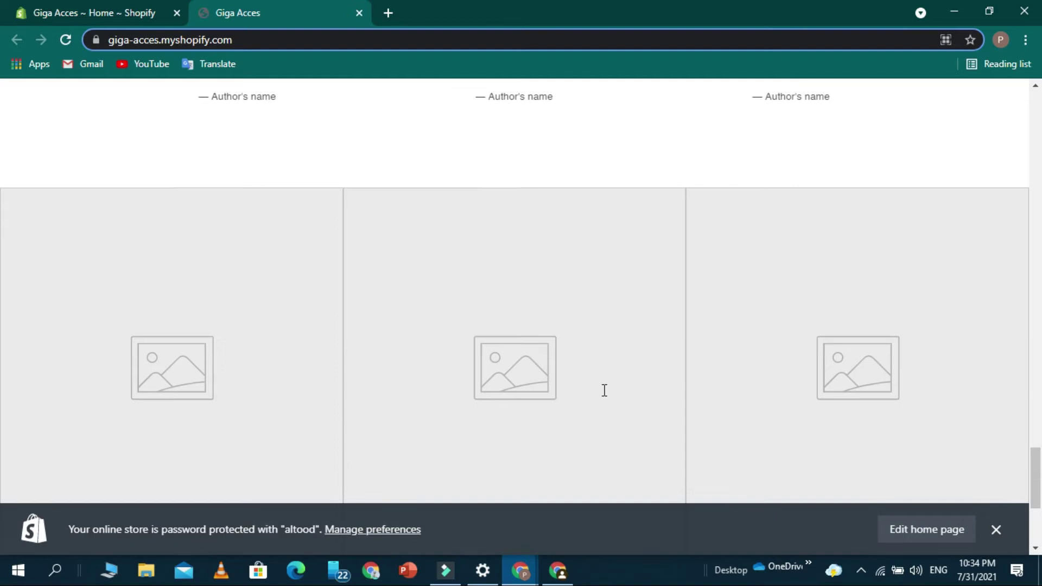
pyautogui.scroll(3, 603, 394)
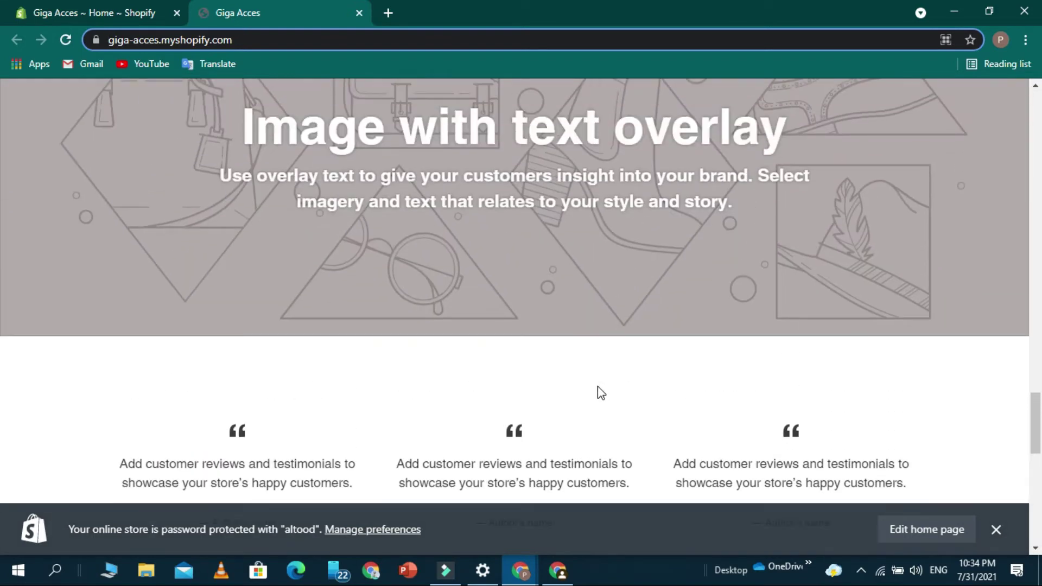
# Return to the Giga Acces store admin and start adding the first product.
pyautogui.click(68, 7)
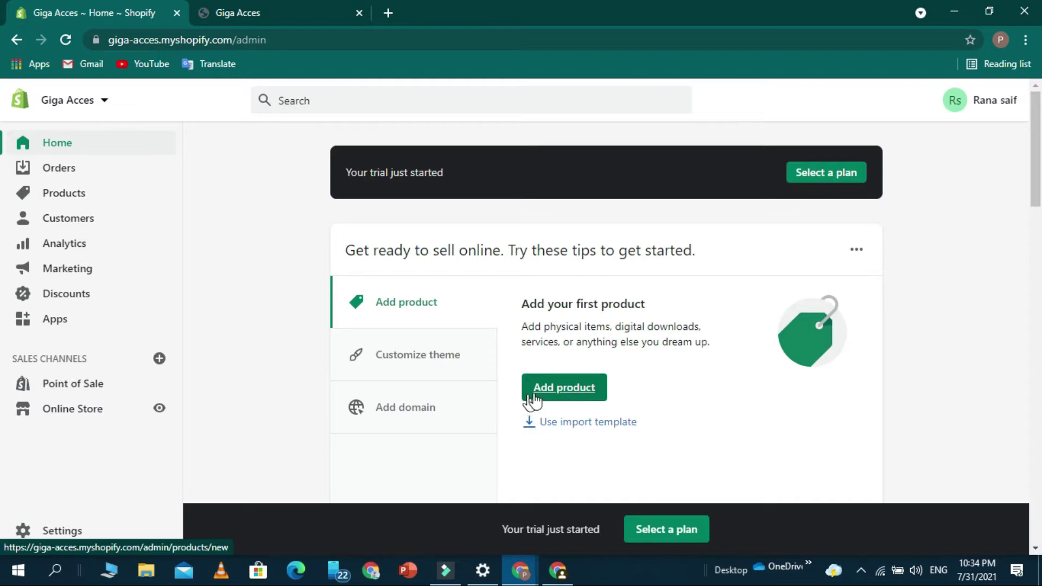
pyautogui.click(566, 387)
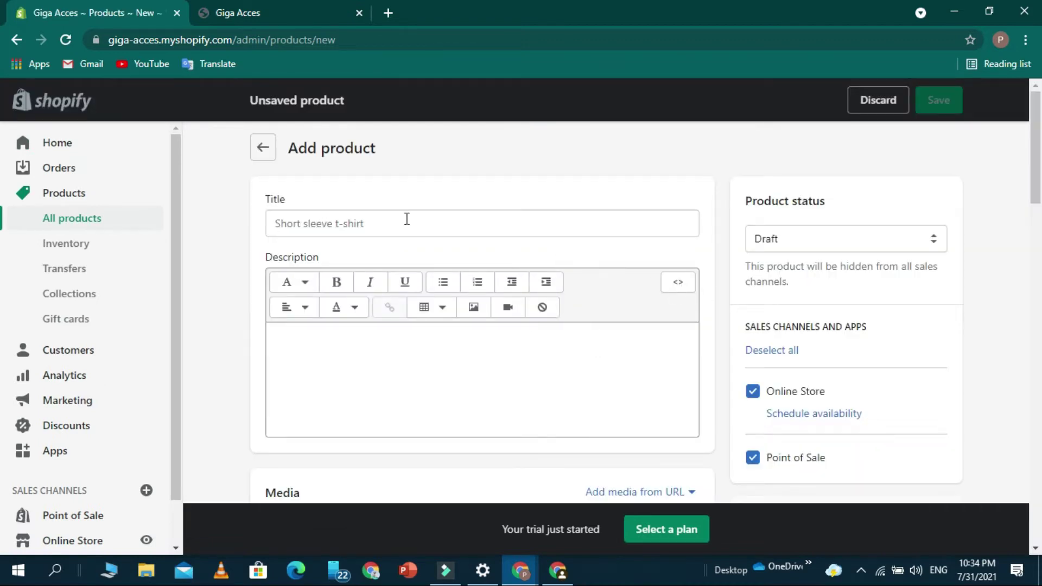
# Search Google for "ali express" in a new browser tab and open the official AliExpress site.
pyautogui.click(395, 9)
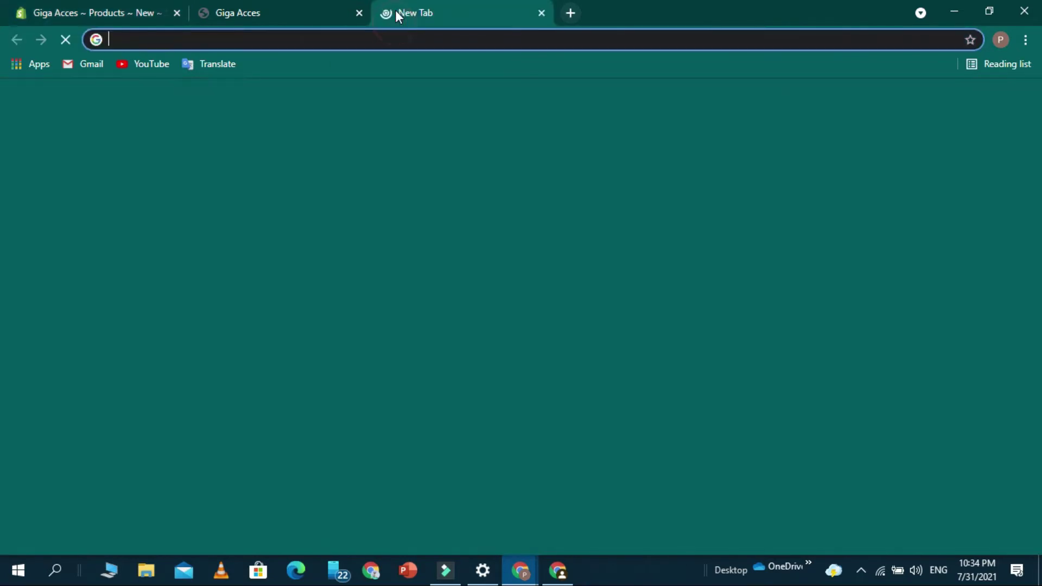
pyautogui.write('ali express')
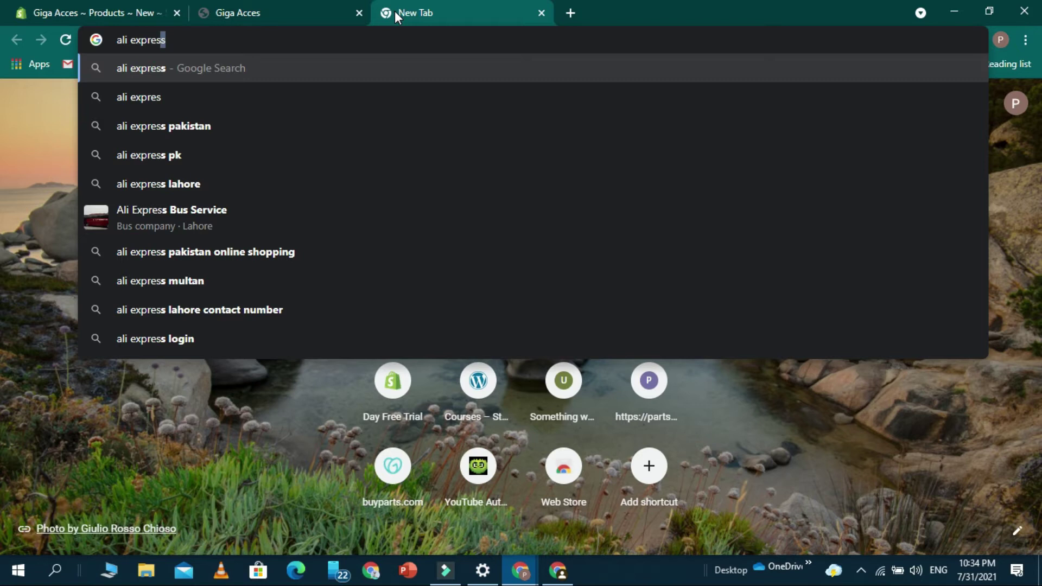
pyautogui.press('Return')
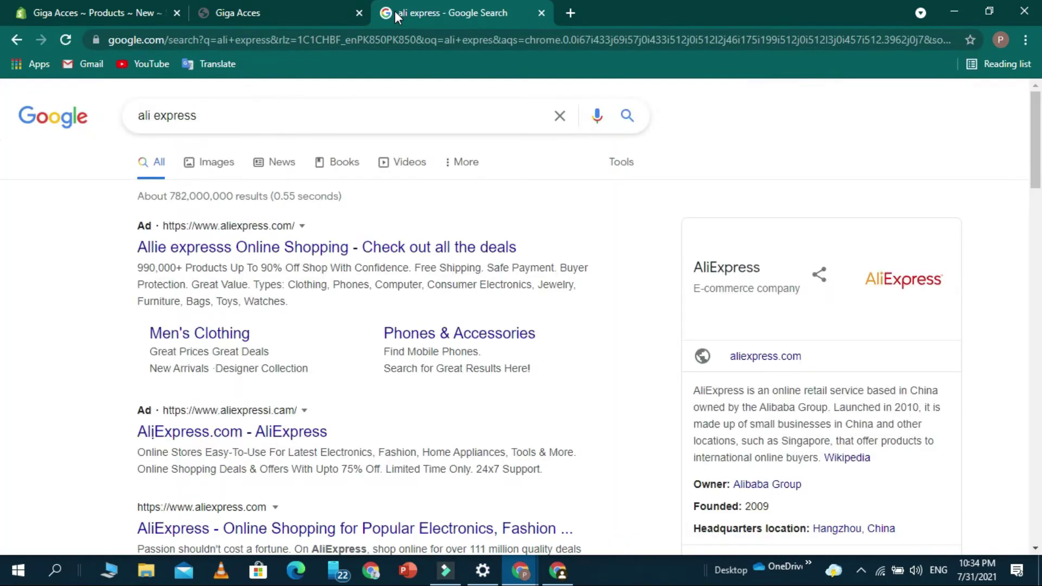
pyautogui.scroll(-3, 349, 421)
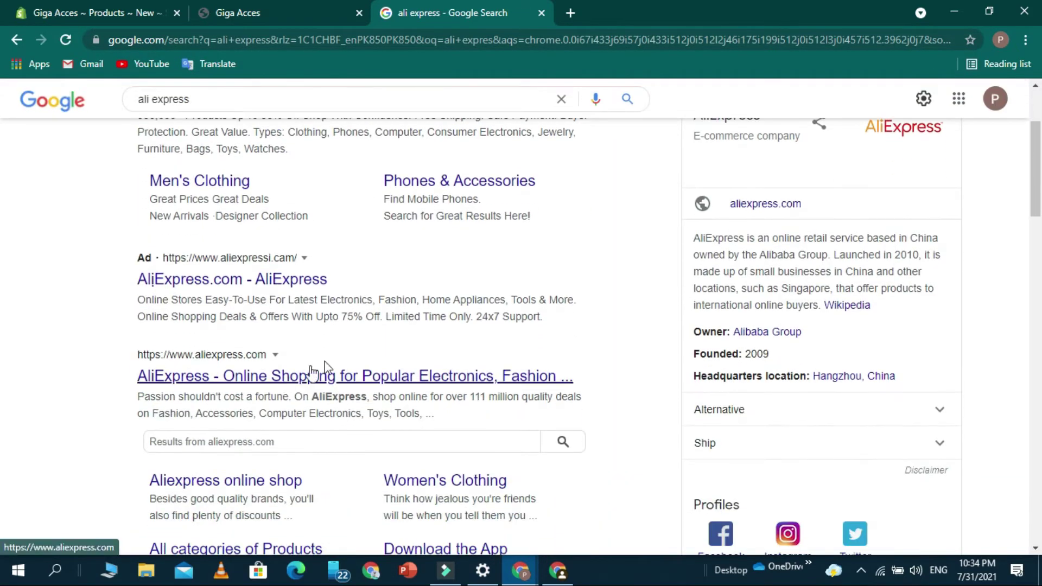
pyautogui.click(230, 382)
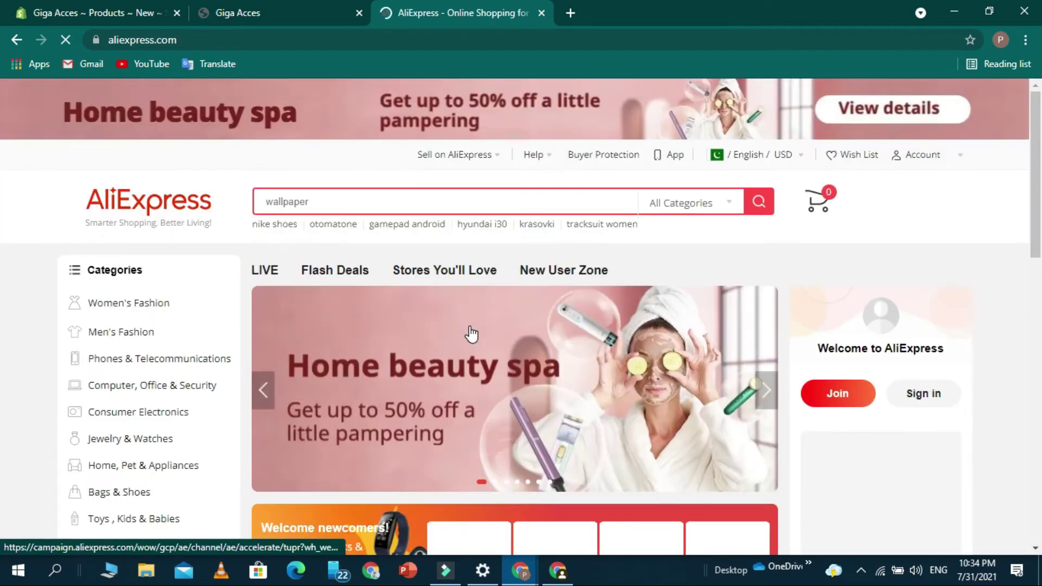
# Dismiss the new-user coupon and the notification subscription pop-ups on the AliExpress home page.
pyautogui.click(309, 203)
pyautogui.write('T')
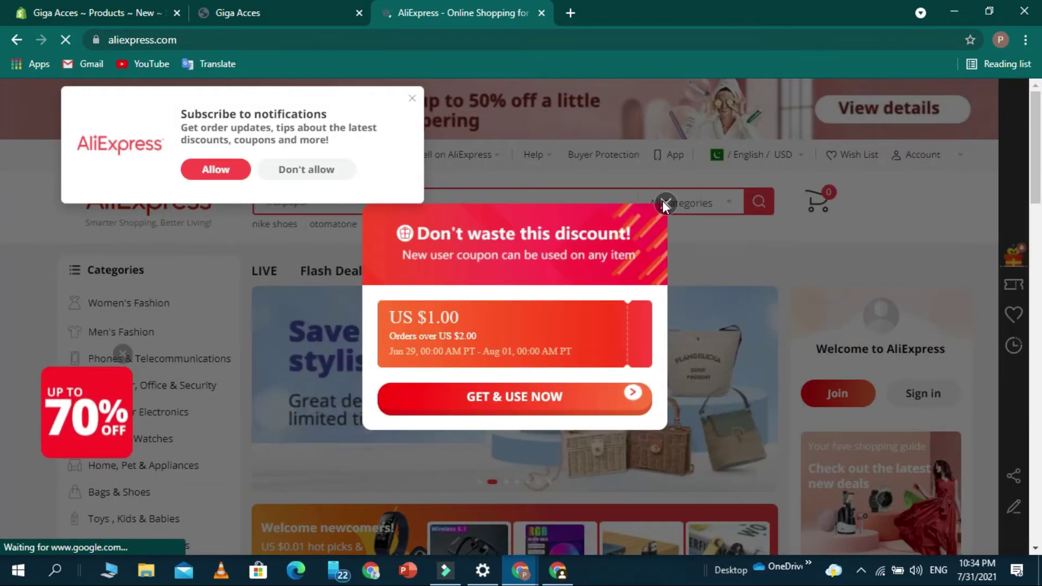
pyautogui.click(664, 204)
pyautogui.click(413, 99)
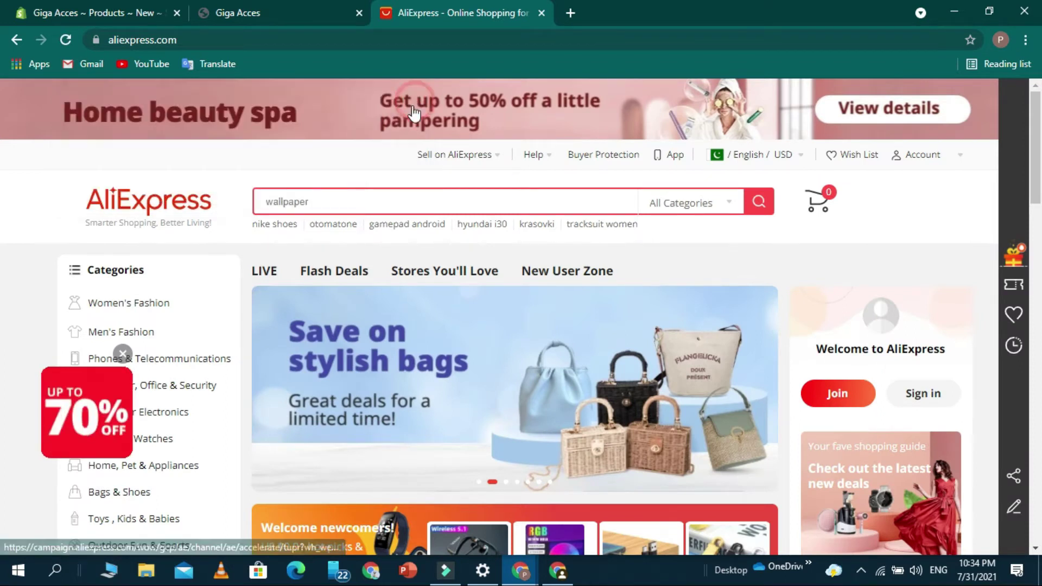
# Search AliExpress for "men t-shirt".
pyautogui.click(317, 202)
pyautogui.write('men ')
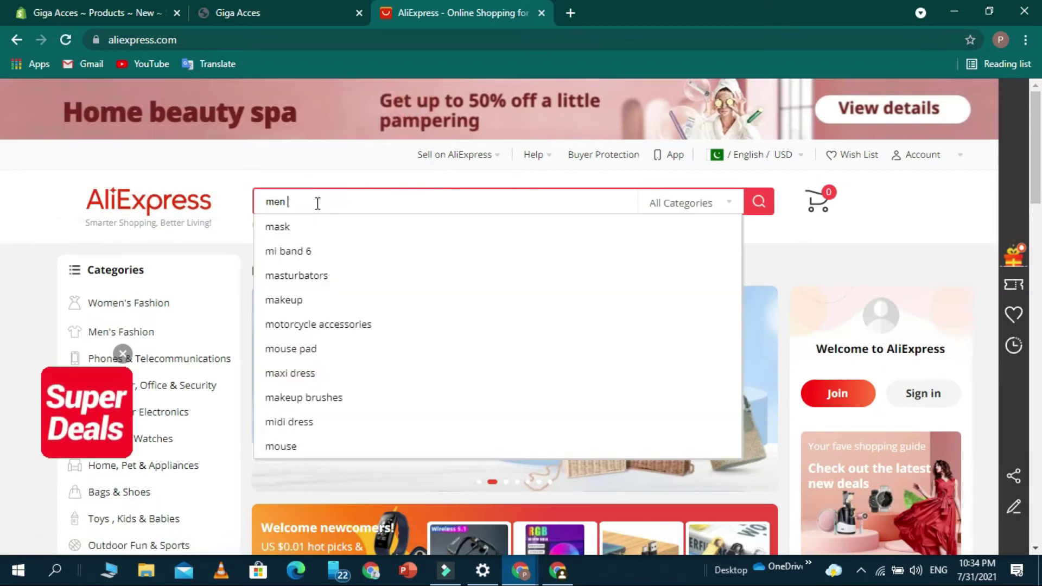
pyautogui.write('t-shi')
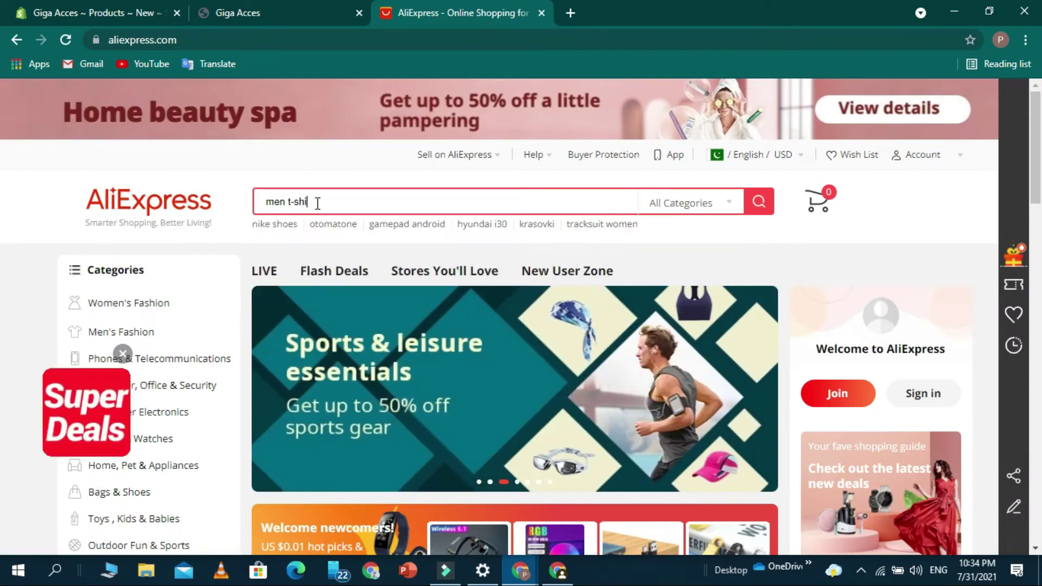
pyautogui.write('rt')
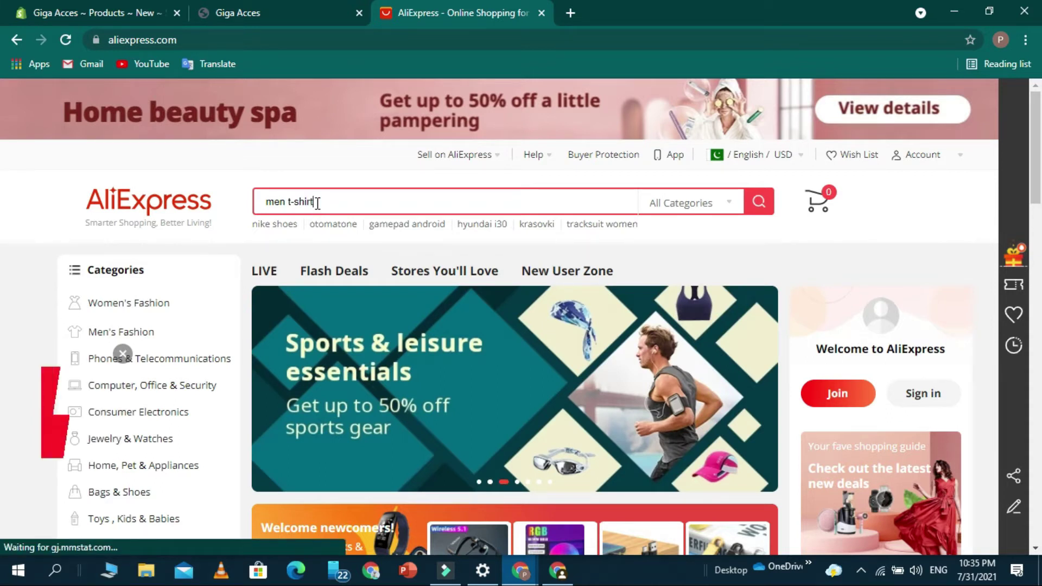
pyautogui.press('Return')
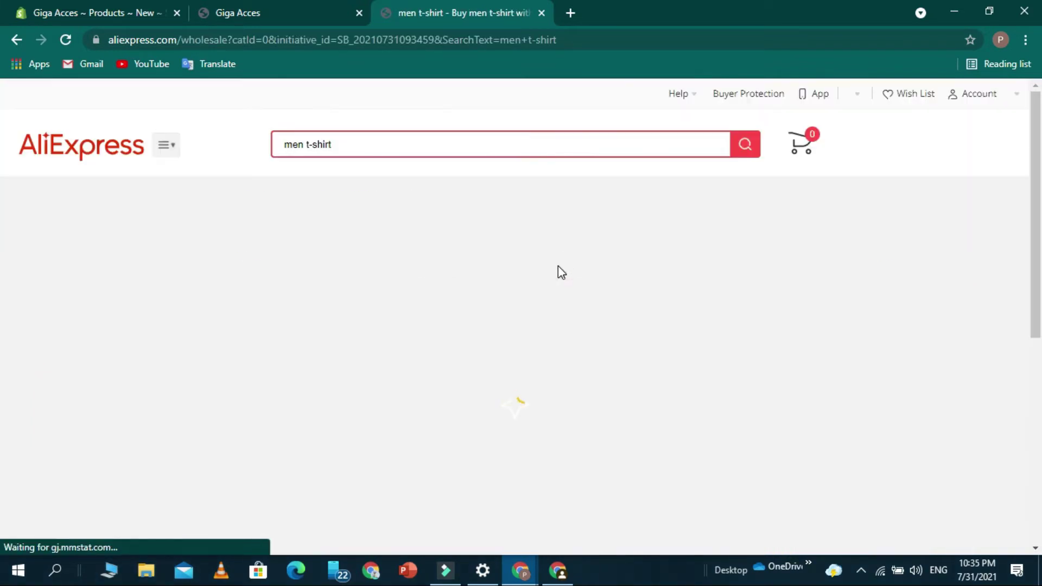
# Open the first search result, the green 3D printed men's short sleeve T-shirt from azwang Store.
pyautogui.scroll(-1, 488, 391)
pyautogui.scroll(-1, 497, 446)
pyautogui.scroll(1, 468, 444)
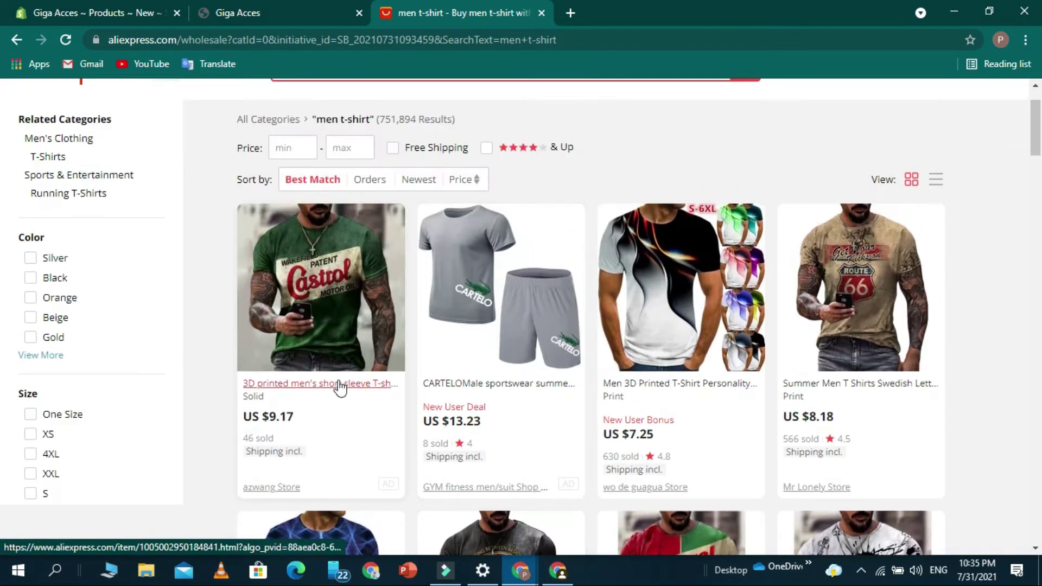
pyautogui.click(288, 308)
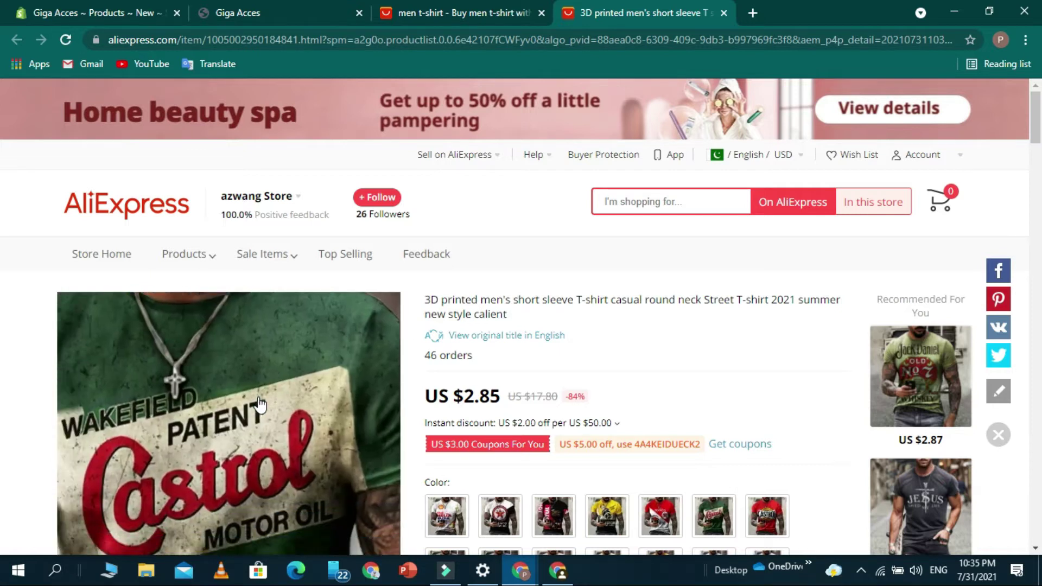
# Copy the AliExpress T-shirt listing's full title into the title of the new Shopify product.
pyautogui.tripleClick(456, 307)
pyautogui.rightClick(456, 307)
pyautogui.click(463, 318)
pyautogui.click(225, 16)
pyautogui.click(51, 8)
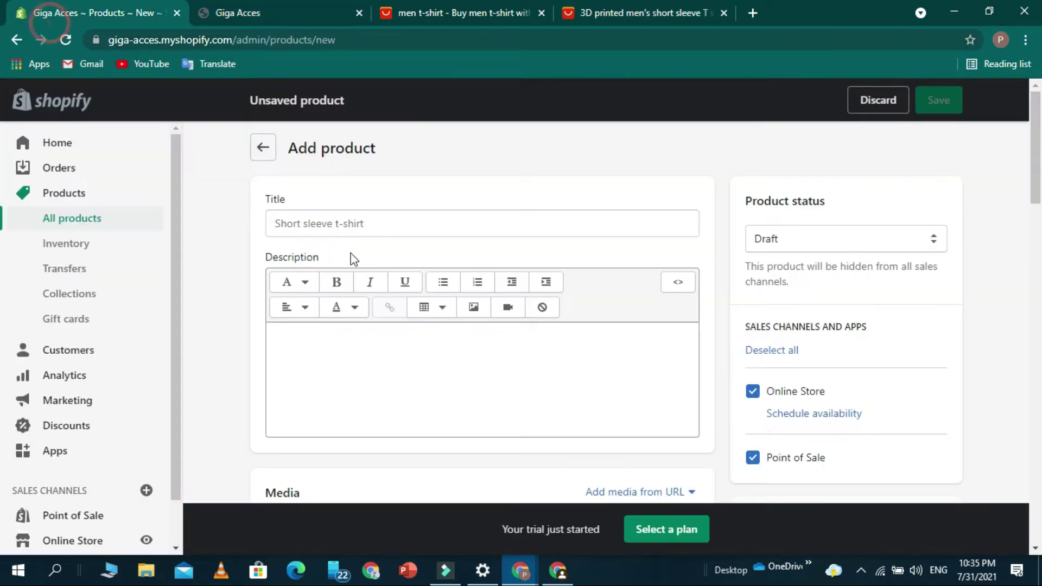
pyautogui.click(322, 220)
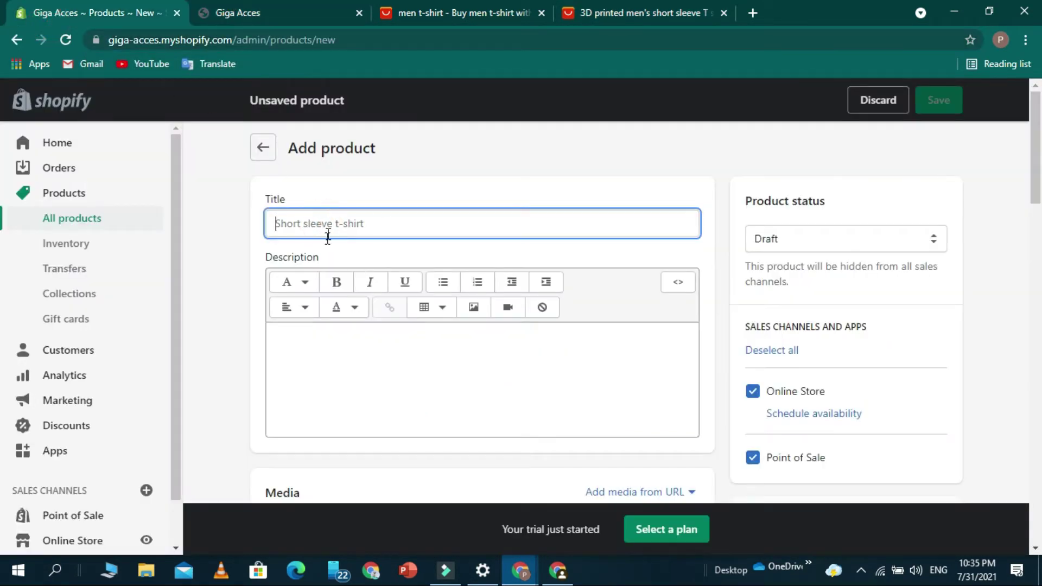
pyautogui.rightClick(321, 226)
pyautogui.click(385, 343)
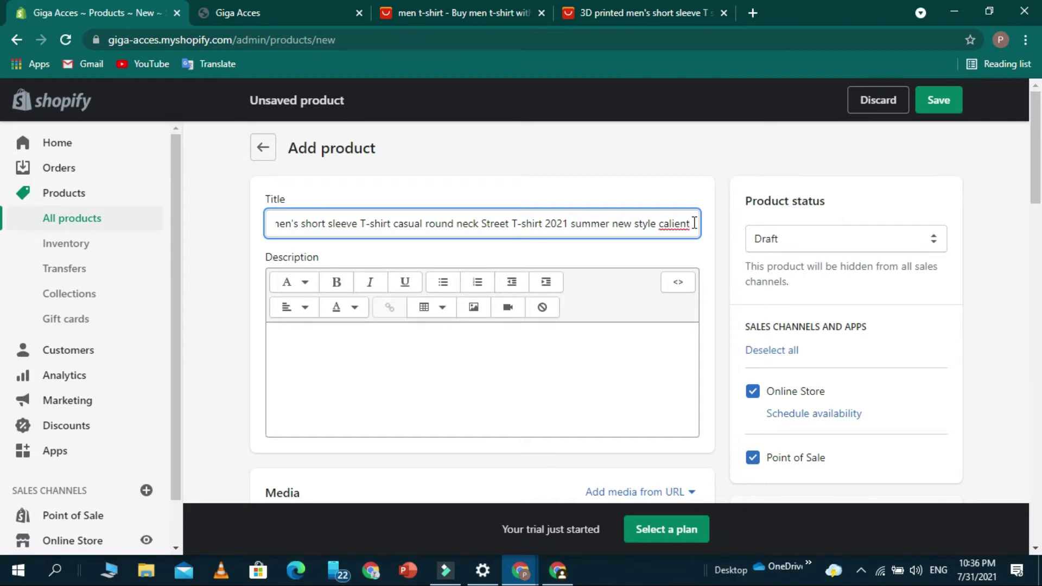
# Delete the entire pasted title from the new product's title field.
pyautogui.press('BackSpace')
pyautogui.press('BackSpace')
pyautogui.press('BackSpace')
pyautogui.press('BackSpace')
pyautogui.press('BackSpace')
pyautogui.press('BackSpace')
pyautogui.press('BackSpace')
pyautogui.press('BackSpace')
pyautogui.press('BackSpace')
pyautogui.press('BackSpace')
pyautogui.press('BackSpace')
pyautogui.press('BackSpace')
pyautogui.press('BackSpace')
pyautogui.press('BackSpace')
pyautogui.press('BackSpace')
pyautogui.press('BackSpace')
pyautogui.press('BackSpace')
pyautogui.press('BackSpace')
pyautogui.press('BackSpace')
pyautogui.press('BackSpace')
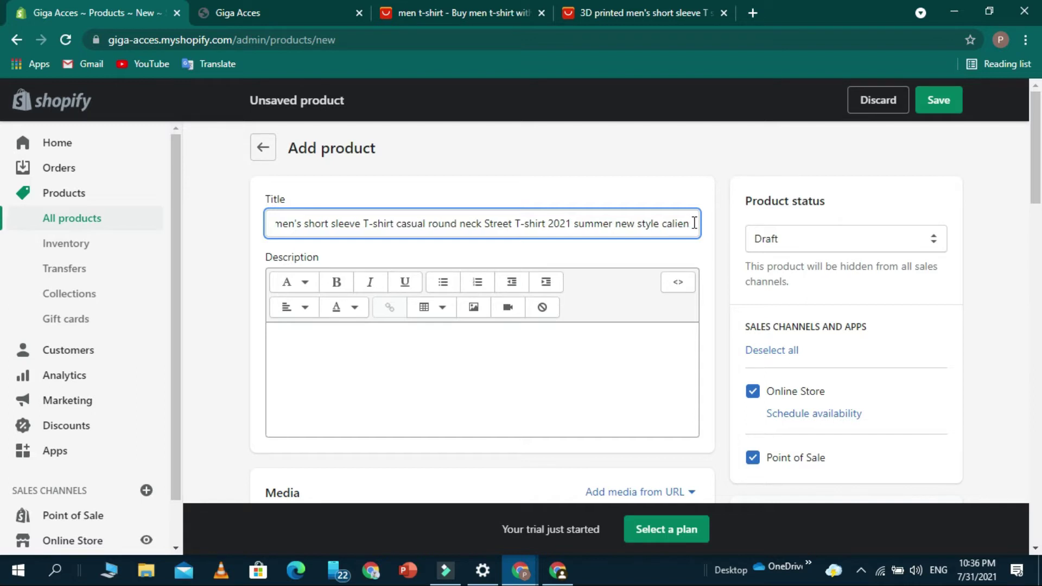
pyautogui.press('BackSpace')
pyautogui.press('BackSpace')
pyautogui.press('BackSpace')
pyautogui.press('BackSpace')
pyautogui.press('BackSpace')
pyautogui.press('BackSpace')
pyautogui.press('BackSpace')
pyautogui.press('BackSpace')
pyautogui.press('BackSpace')
pyautogui.press('BackSpace')
pyautogui.press('BackSpace')
pyautogui.press('BackSpace')
pyautogui.press('BackSpace')
pyautogui.press('BackSpace')
pyautogui.press('BackSpace')
pyautogui.press('BackSpace')
pyautogui.press('BackSpace')
pyautogui.press('BackSpace')
pyautogui.press('BackSpace')
pyautogui.press('BackSpace')
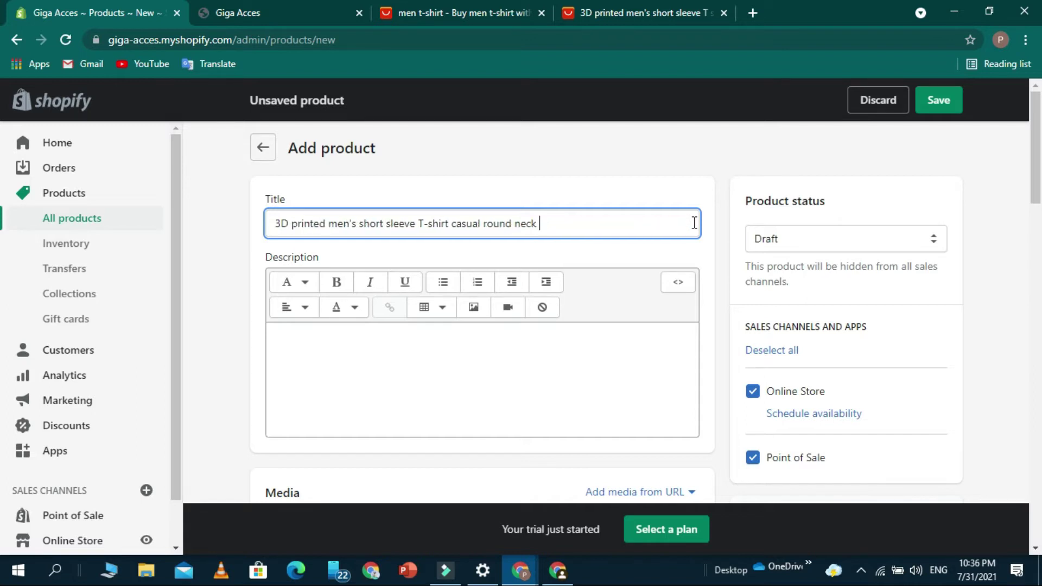
pyautogui.press('BackSpace')
pyautogui.press('BackSpace')
pyautogui.press('BackSpace')
pyautogui.press('BackSpace')
pyautogui.press('BackSpace')
pyautogui.press('BackSpace')
pyautogui.press('BackSpace')
pyautogui.press('BackSpace')
pyautogui.press('BackSpace')
pyautogui.press('BackSpace')
pyautogui.press('BackSpace')
pyautogui.press('BackSpace')
pyautogui.press('BackSpace')
pyautogui.press('BackSpace')
pyautogui.press('BackSpace')
pyautogui.press('BackSpace')
pyautogui.press('BackSpace')
pyautogui.press('BackSpace')
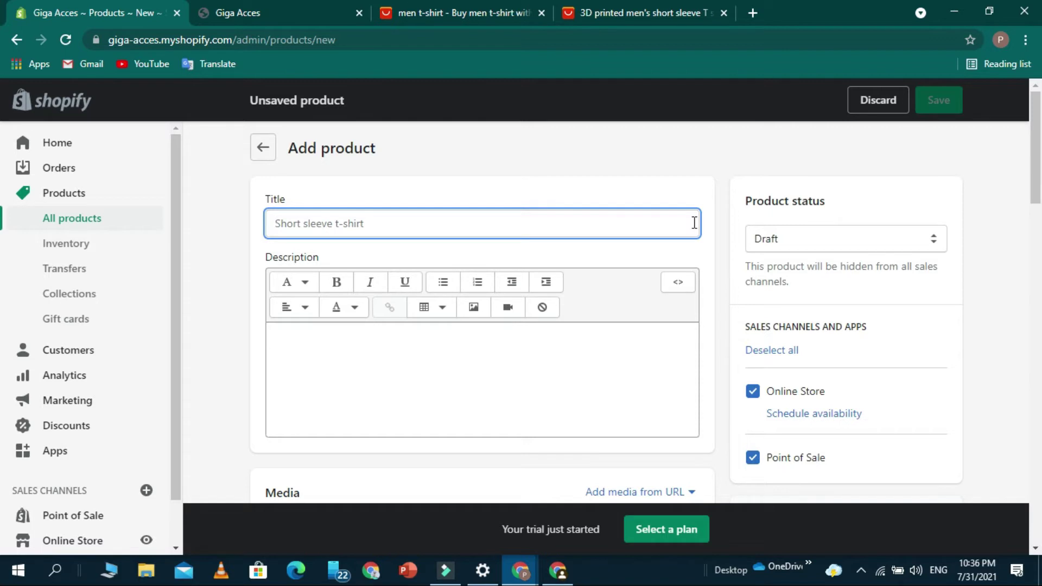
# Title the new product "Giga dw21 t-shirt for men".
pyautogui.write('Giga')
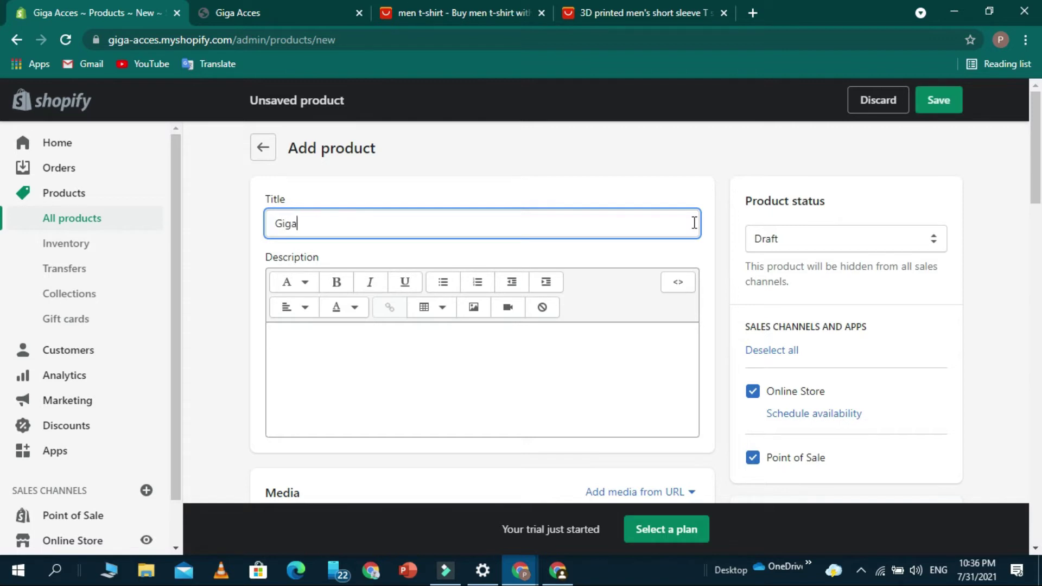
pyautogui.write('-shirt for men')
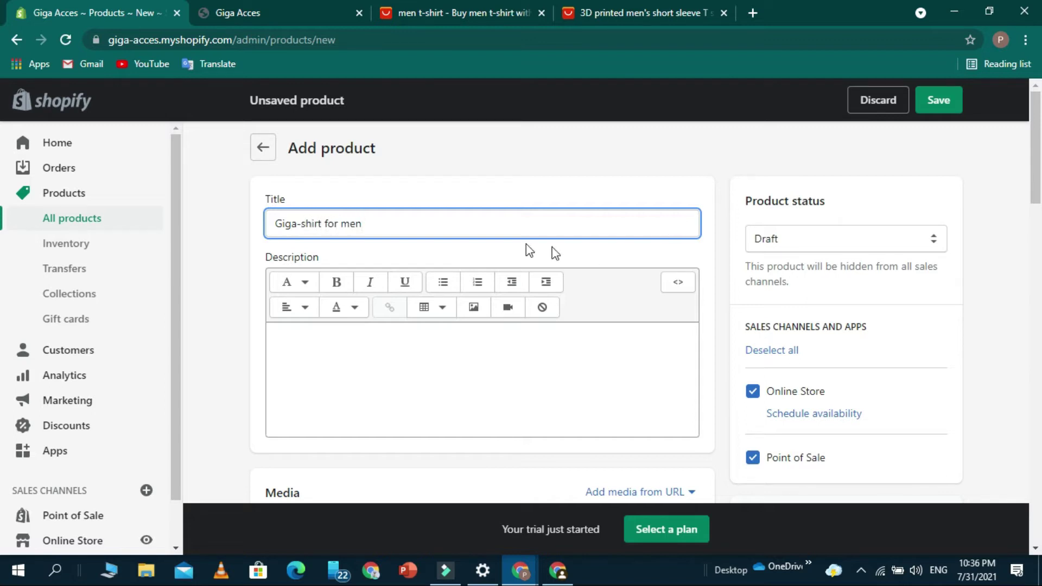
pyautogui.click(303, 224)
pyautogui.write('t-')
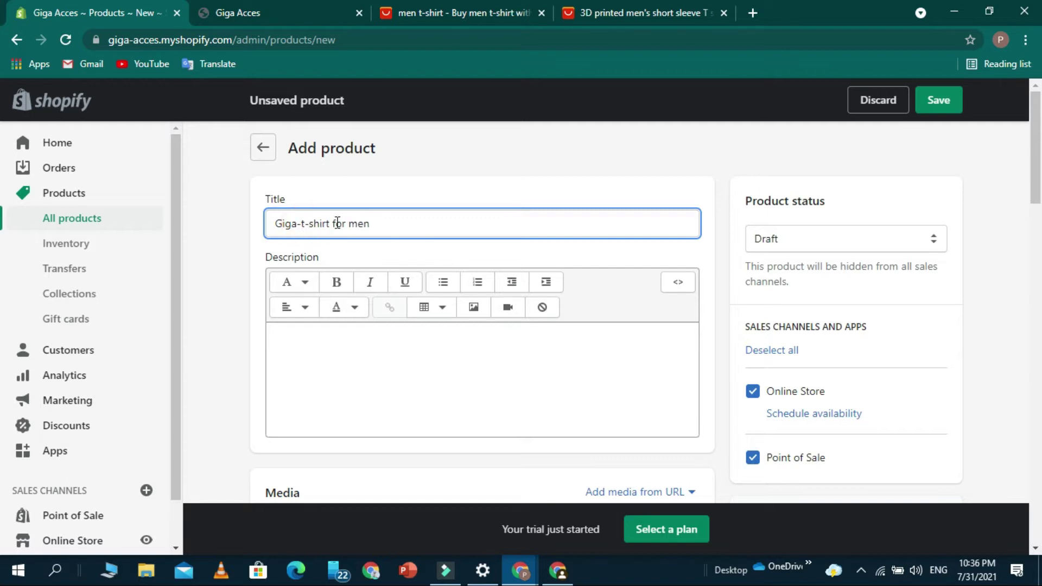
pyautogui.click(302, 224)
pyautogui.press('BackSpace')
pyautogui.write('dw21')
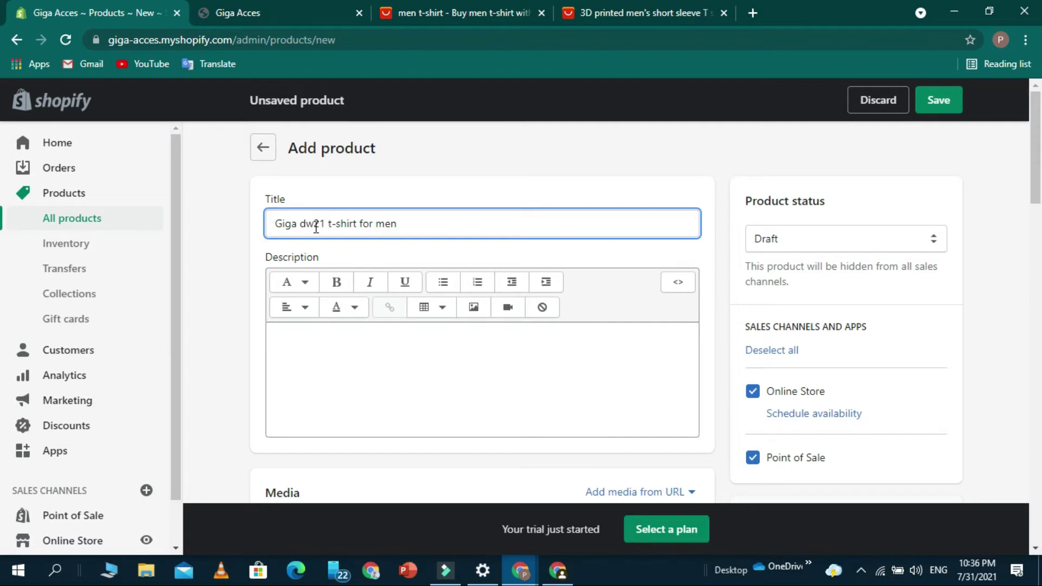
pyautogui.press('Right')
pyautogui.press('Right')
pyautogui.press('Right')
pyautogui.press('Right')
pyautogui.press('Right')
pyautogui.press('Right')
# Examine the AliExpress T-shirt listing's options and overview text as source material for the Shopify product description.
pyautogui.click(345, 342)
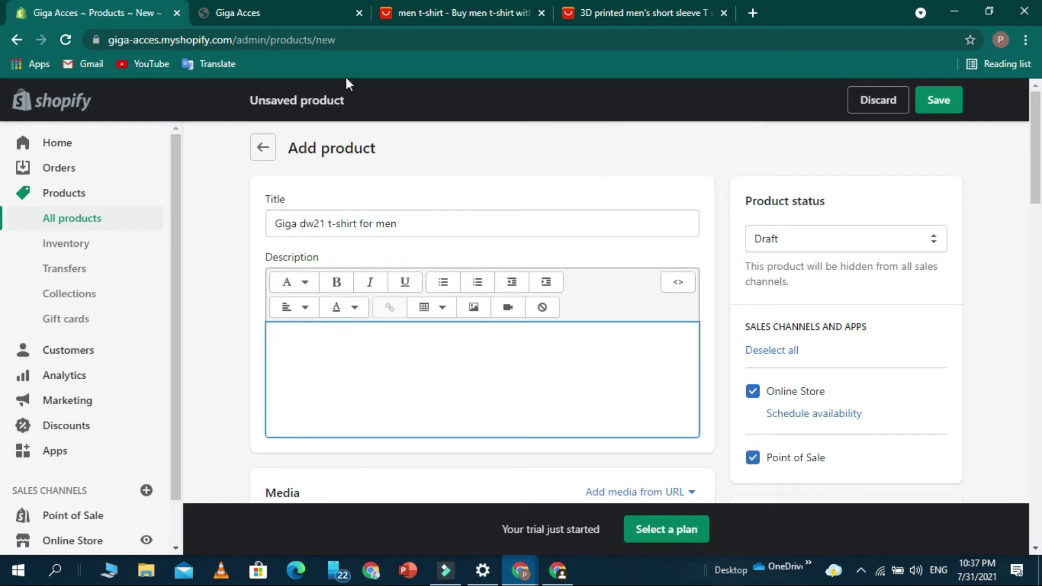
pyautogui.click(635, 15)
pyautogui.scroll(-15, 633, 372)
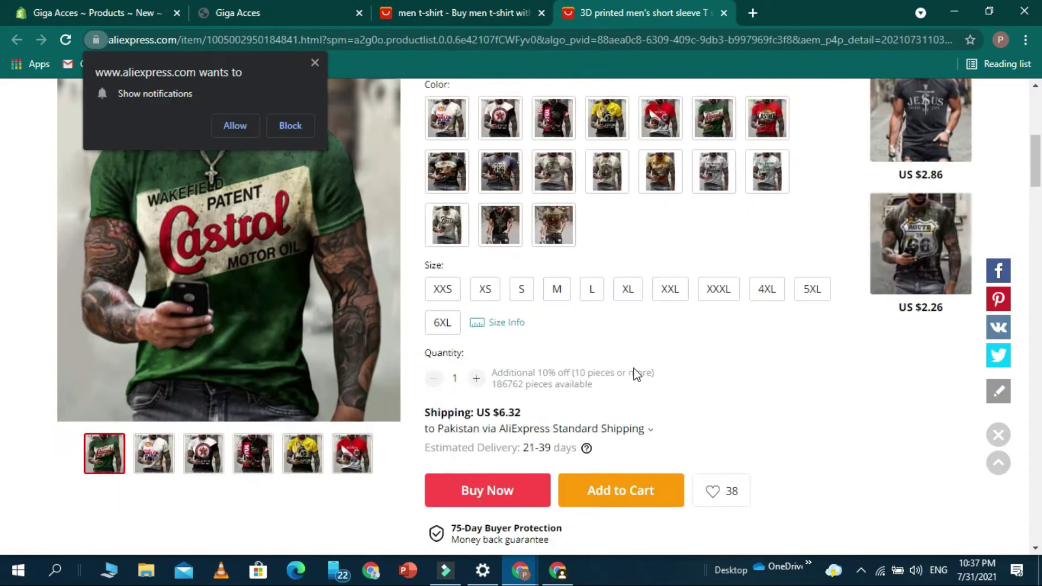
pyautogui.scroll(-10, 363, 418)
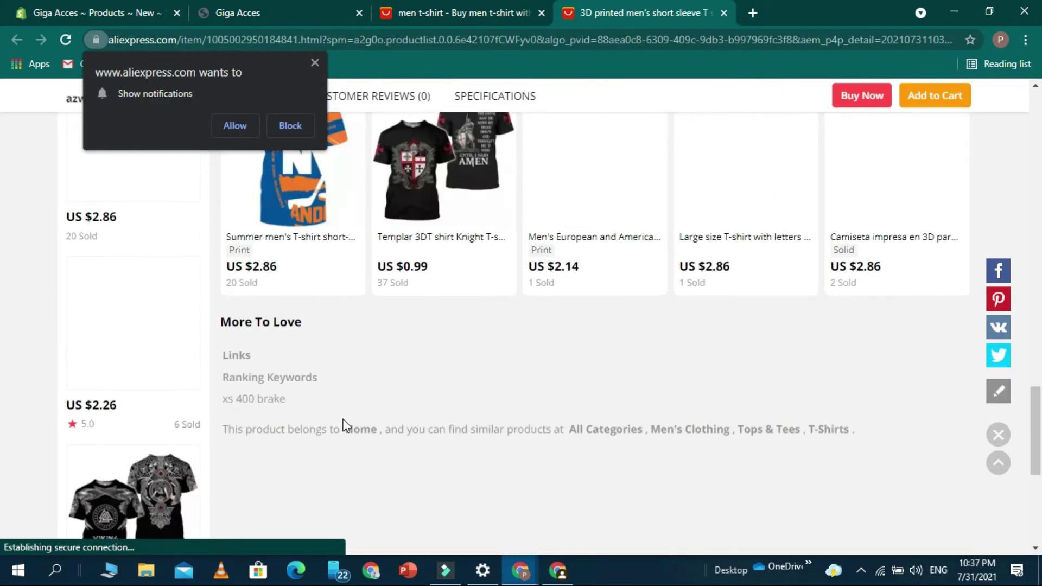
pyautogui.scroll(8, 344, 418)
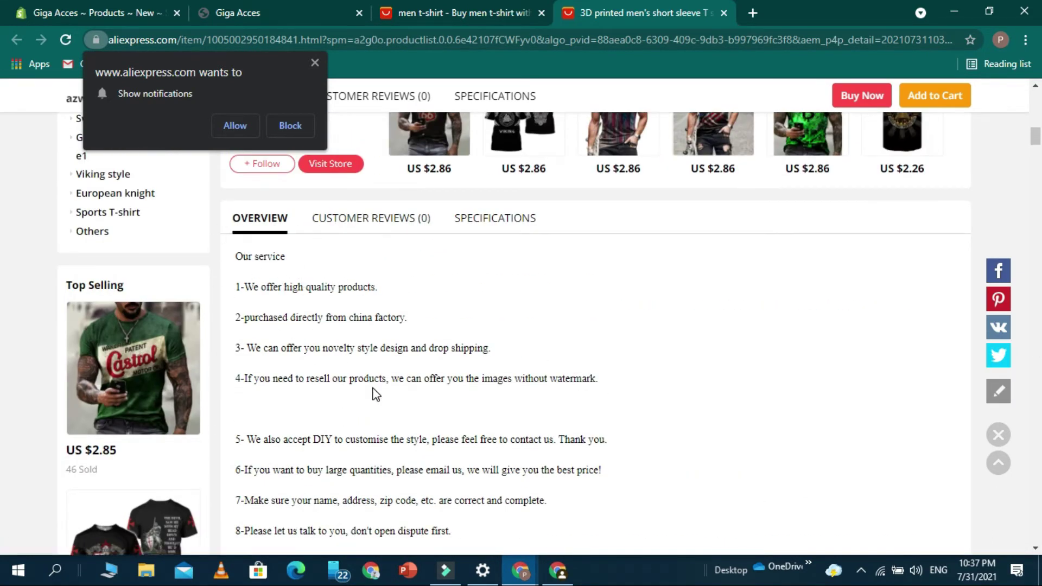
pyautogui.scroll(-1, 369, 388)
pyautogui.moveTo(240, 211); pyautogui.dragTo(327, 271)
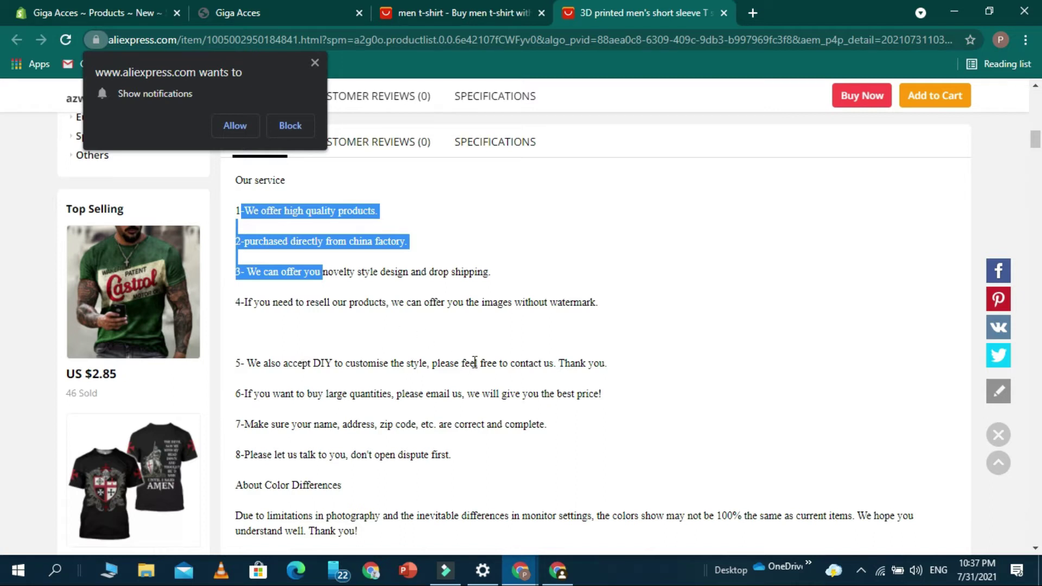
pyautogui.scroll(5, 475, 362)
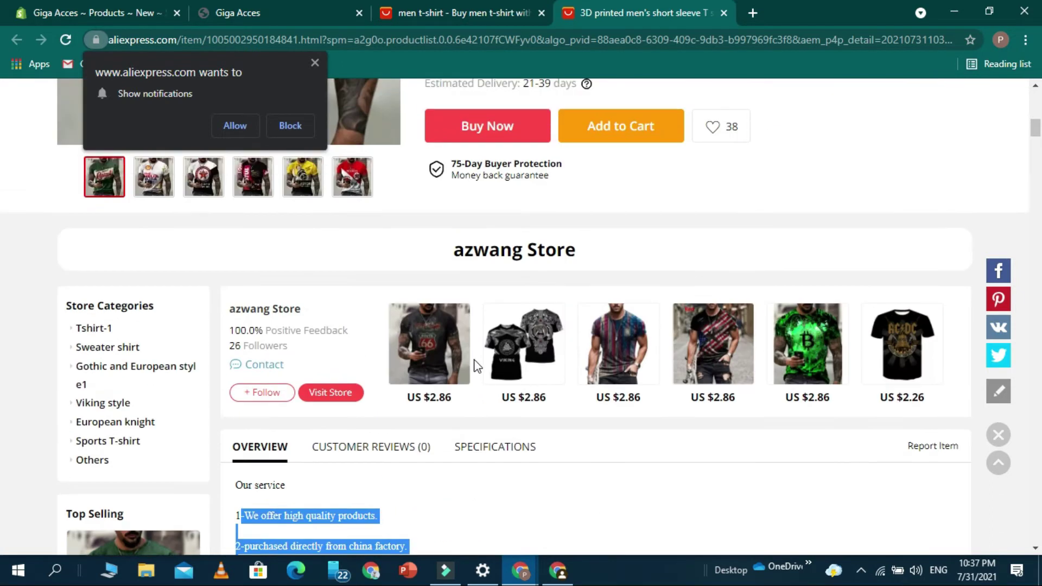
# Copy the AliExpress overview text from "We also accept DIY" through "pleasant online shopping" into the new Shopify product's description.
pyautogui.scroll(-5, 476, 359)
pyautogui.scroll(-1, 475, 359)
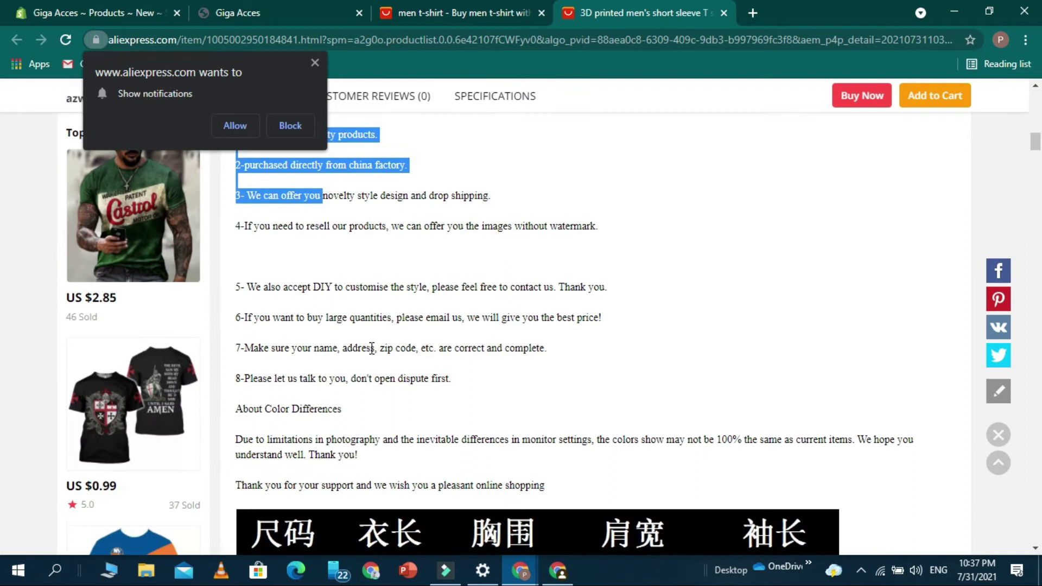
pyautogui.scroll(-1, 378, 259)
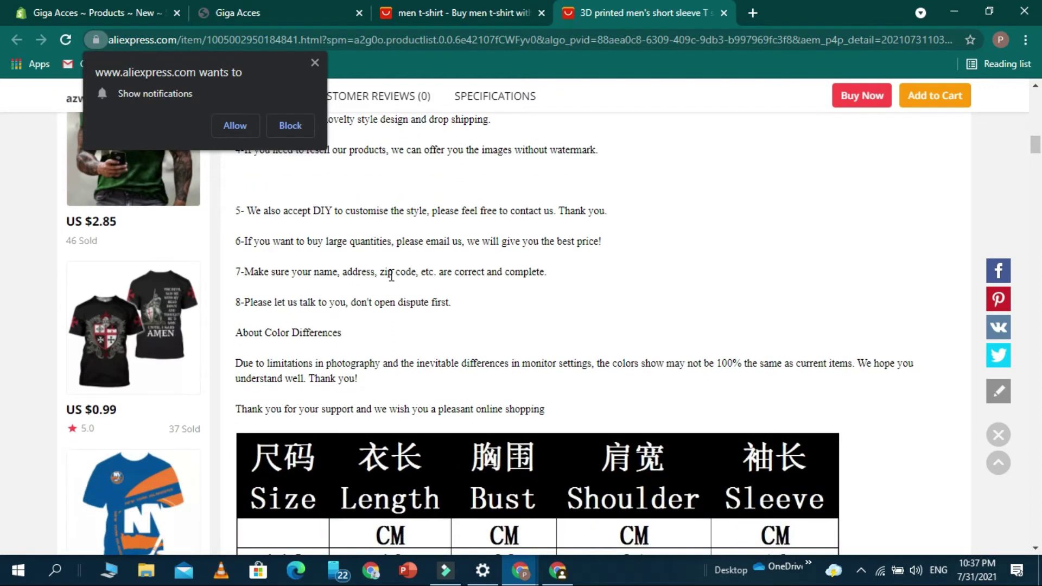
pyautogui.scroll(-3, 391, 274)
pyautogui.scroll(4, 389, 274)
pyautogui.scroll(2, 391, 280)
pyautogui.scroll(-1, 353, 315)
pyautogui.moveTo(255, 363); pyautogui.dragTo(454, 458)
pyautogui.moveTo(244, 363); pyautogui.dragTo(580, 453)
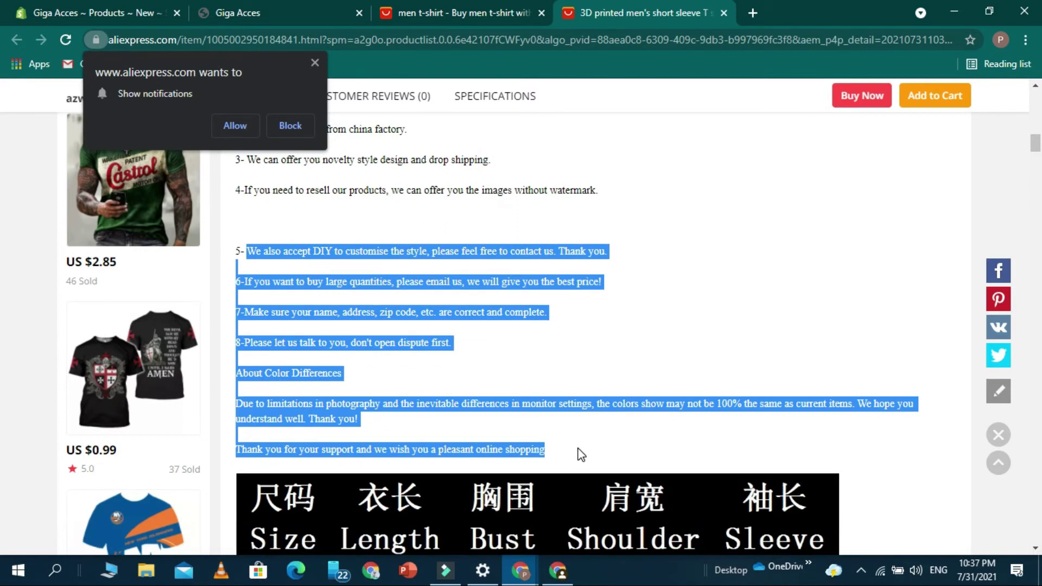
pyautogui.rightClick(346, 335)
pyautogui.click(374, 351)
pyautogui.click(79, 7)
pyautogui.click(291, 351)
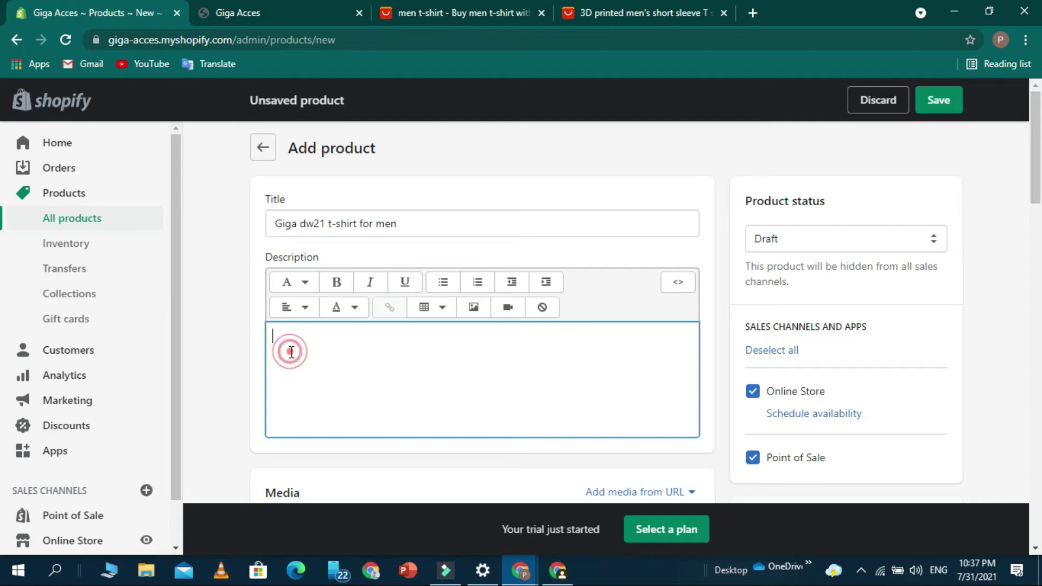
pyautogui.hotkey('ctrl', 'v')
# Try to save the main T-shirt photo from the AliExpress listing to the Downloads folder.
pyautogui.scroll(-1, 602, 331)
pyautogui.scroll(-5, 543, 325)
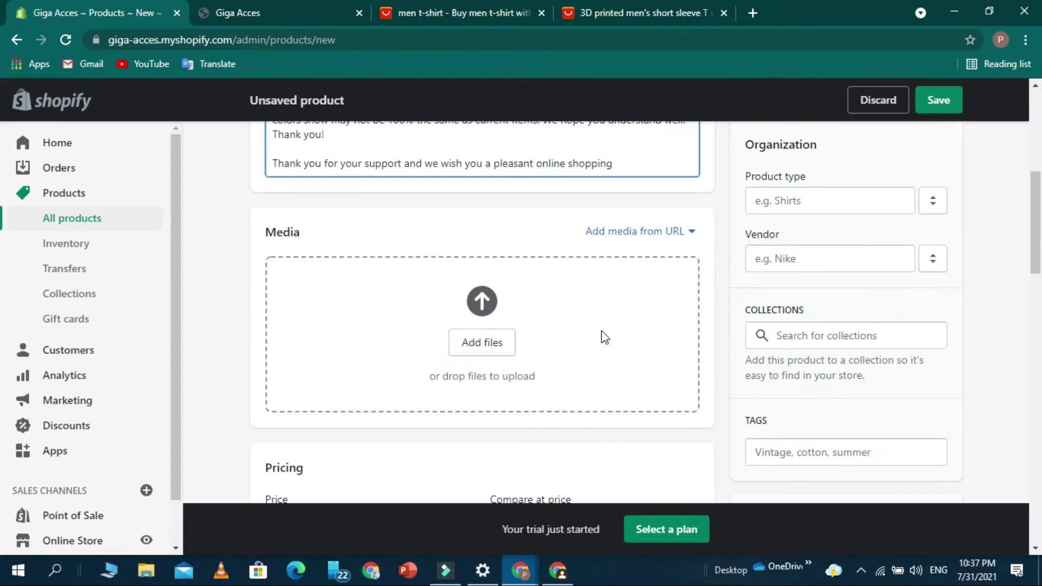
pyautogui.scroll(3, 466, 317)
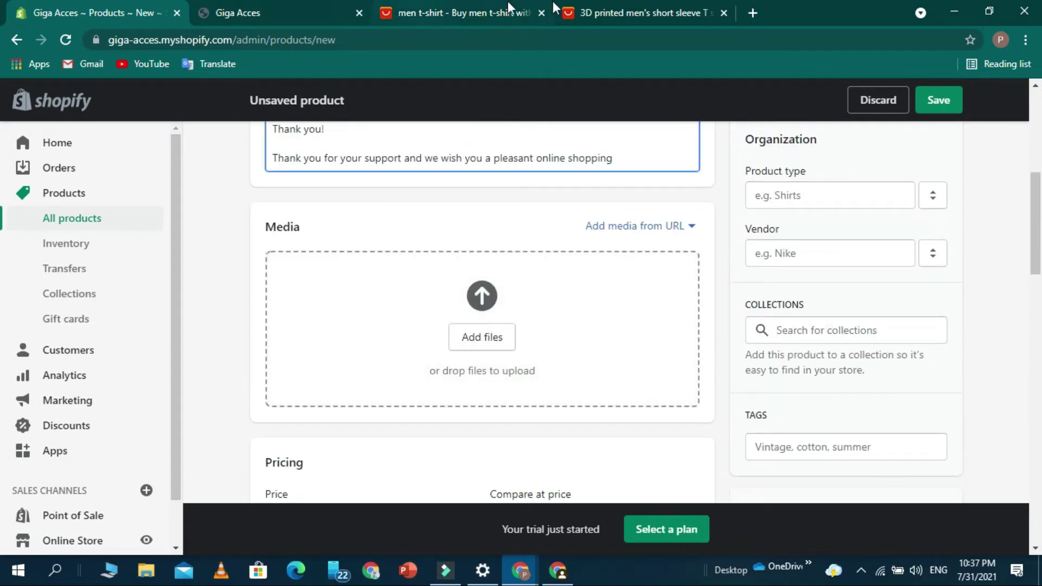
pyautogui.click(597, 13)
pyautogui.scroll(15, 338, 423)
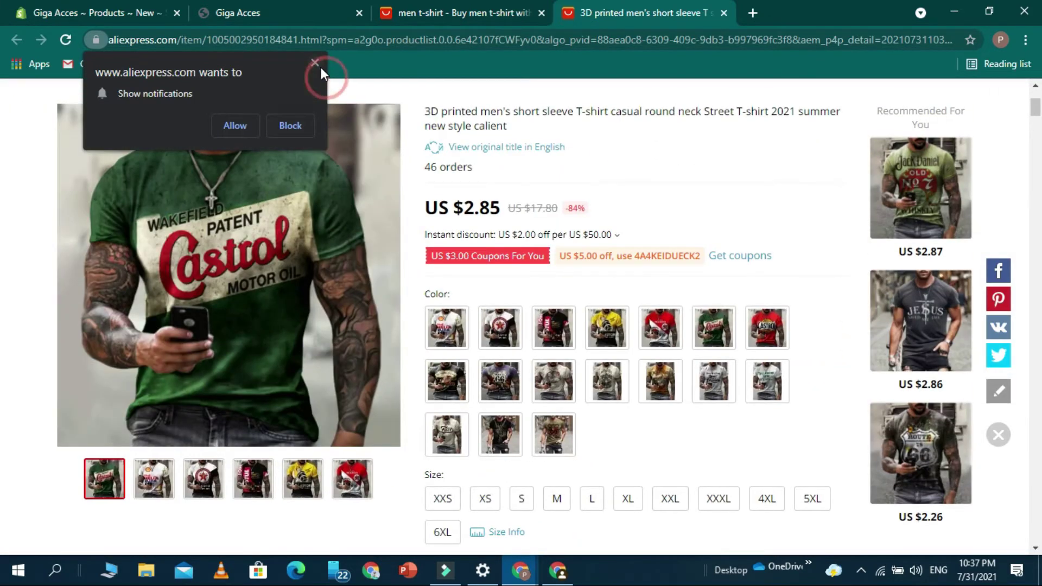
pyautogui.click(315, 63)
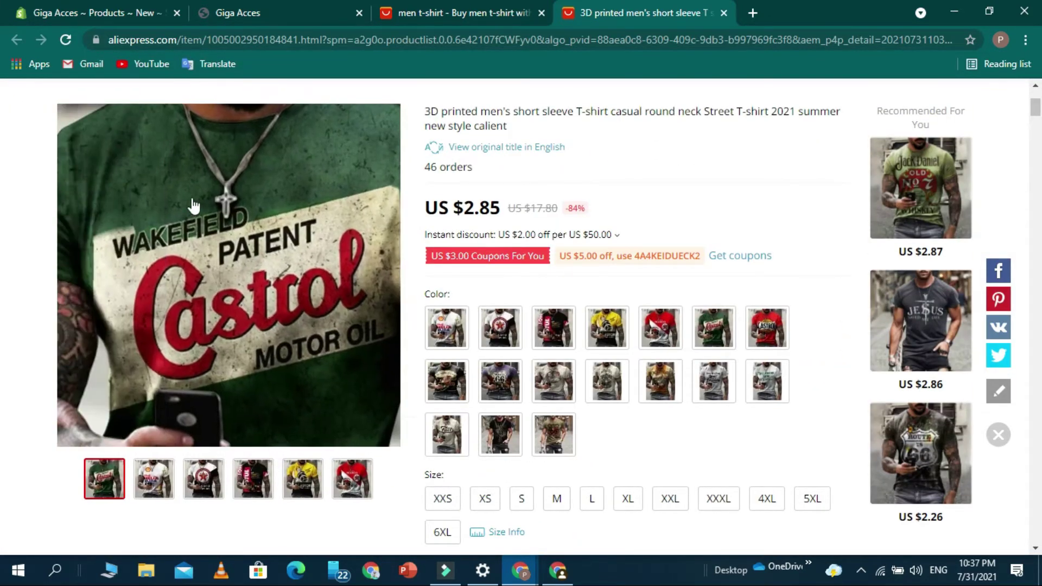
pyautogui.rightClick(193, 198)
pyautogui.click(223, 262)
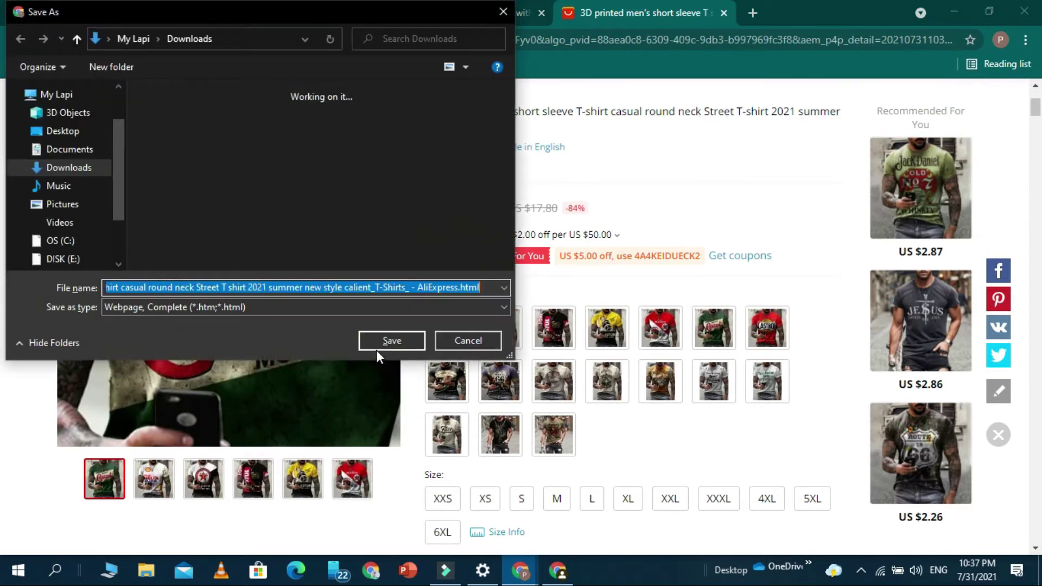
pyautogui.click(391, 341)
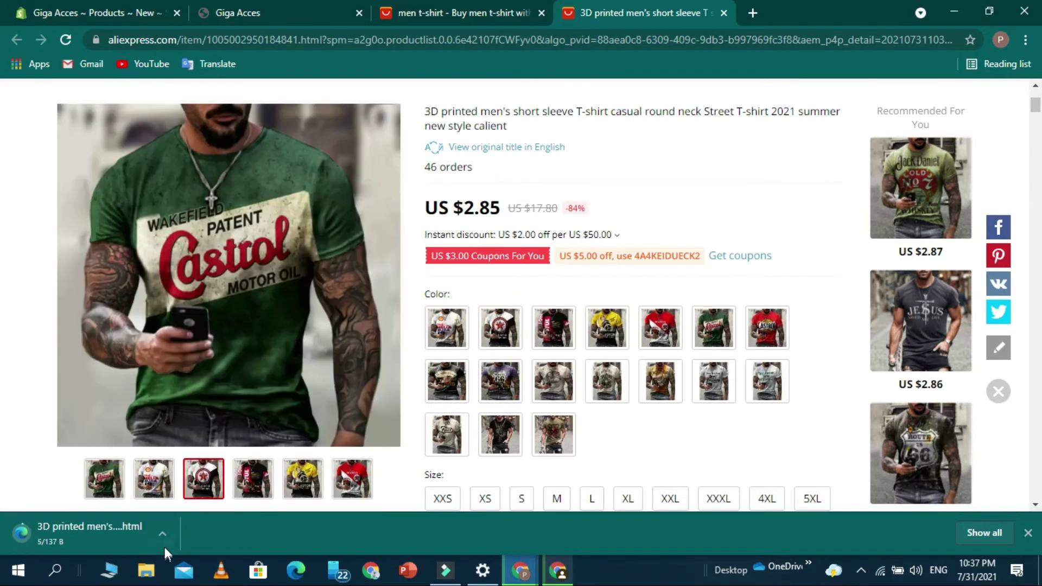
pyautogui.click(164, 530)
pyautogui.click(207, 508)
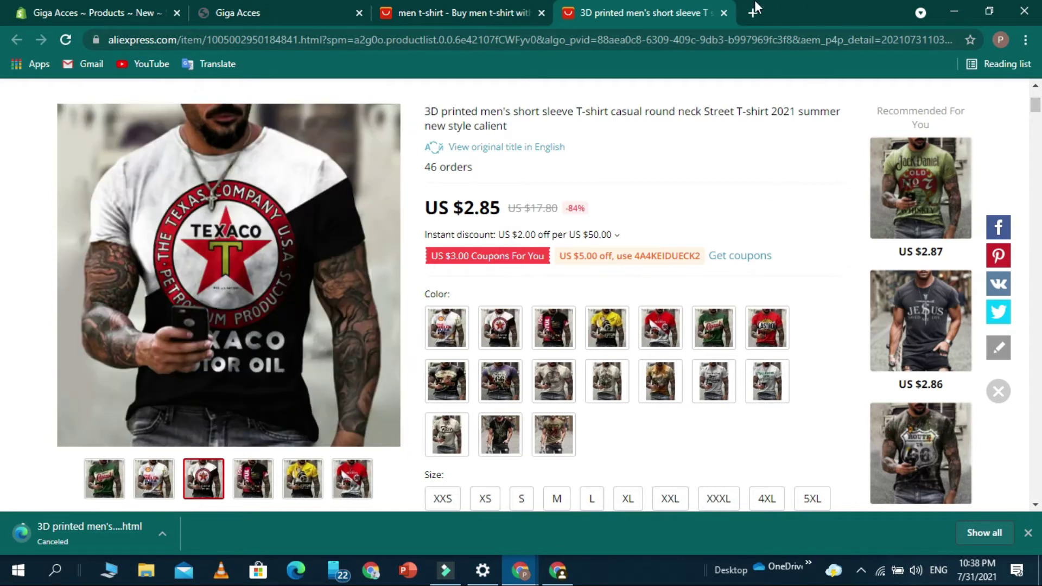
# Search Google Images for "t-shirts" in a new browser tab.
pyautogui.click(754, 12)
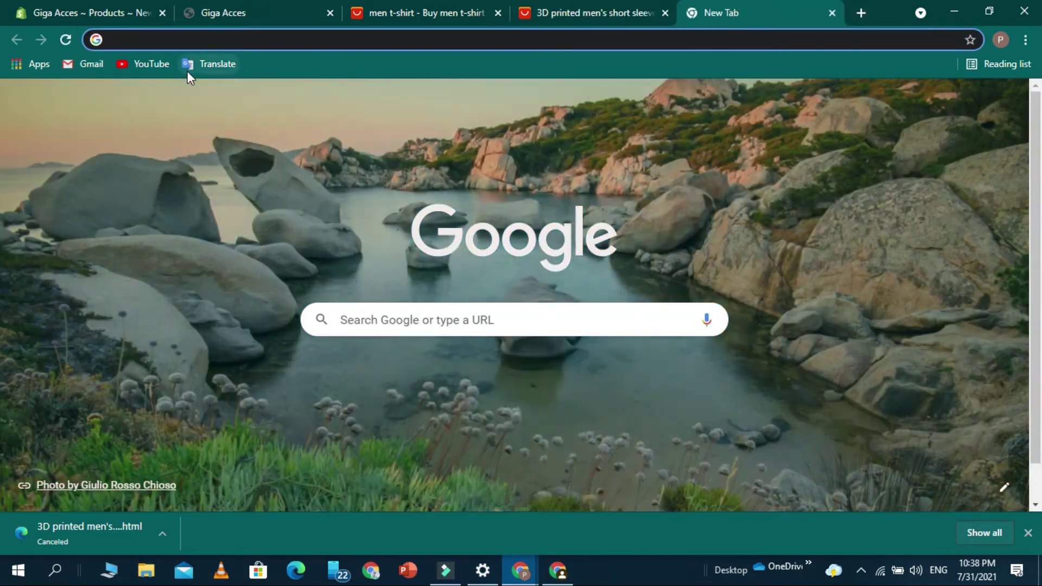
pyautogui.write('t-sh')
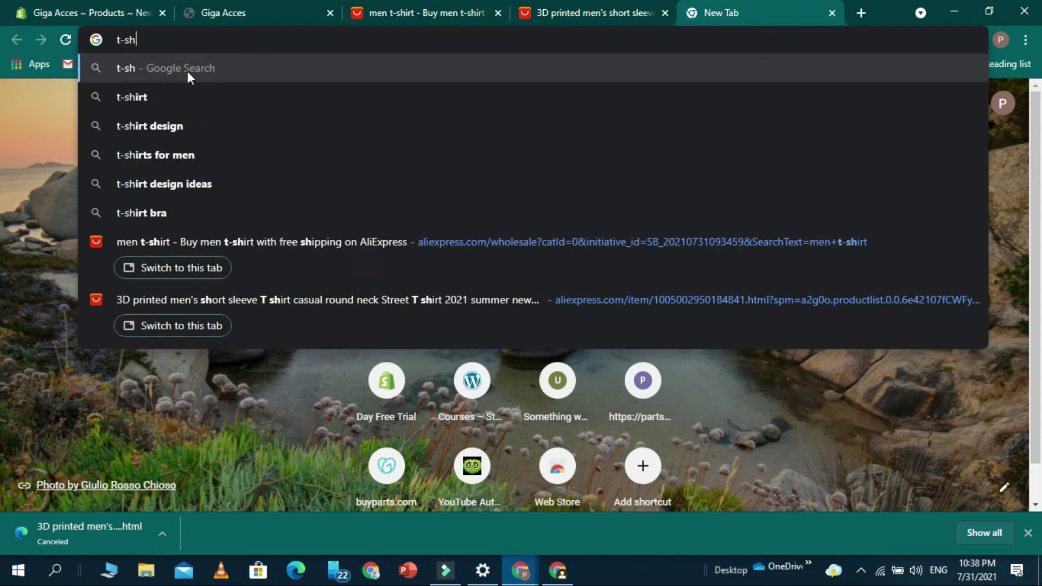
pyautogui.write('irts')
pyautogui.press('Return')
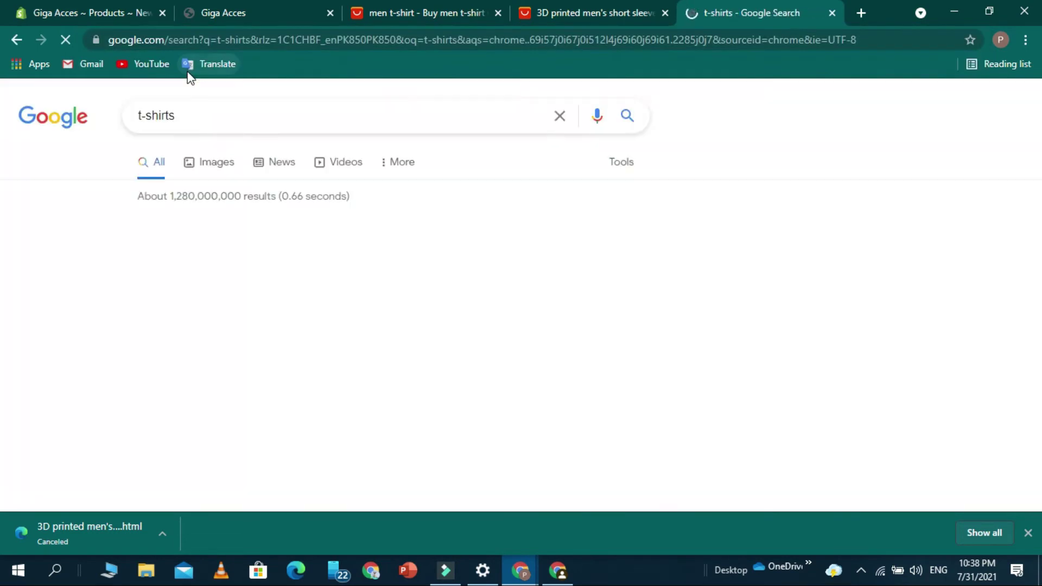
pyautogui.click(206, 165)
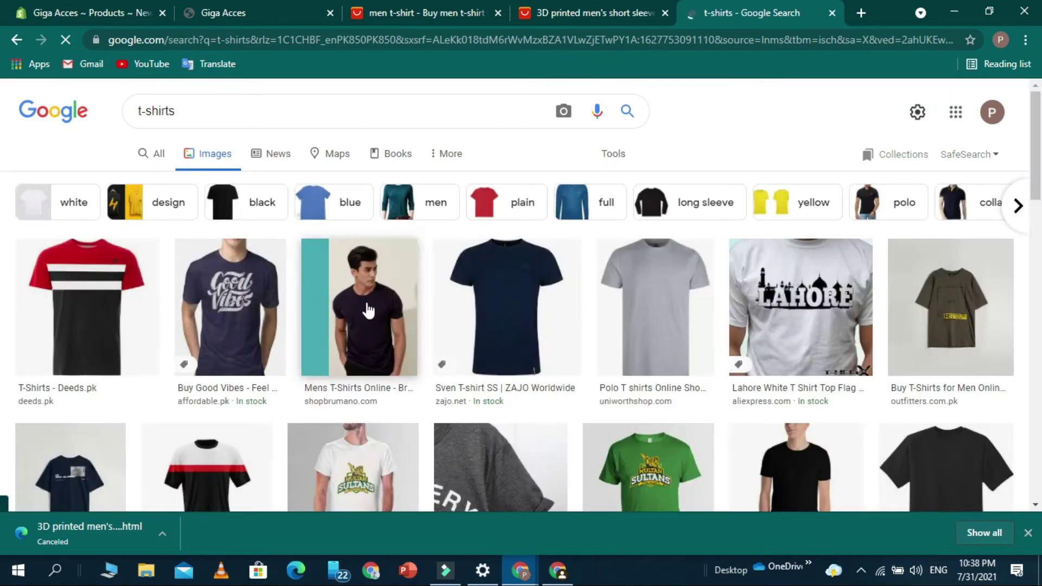
# Save the Deeds.pk image of the red and black striped T-shirt to Downloads as download (4).jpg.
pyautogui.click(103, 286)
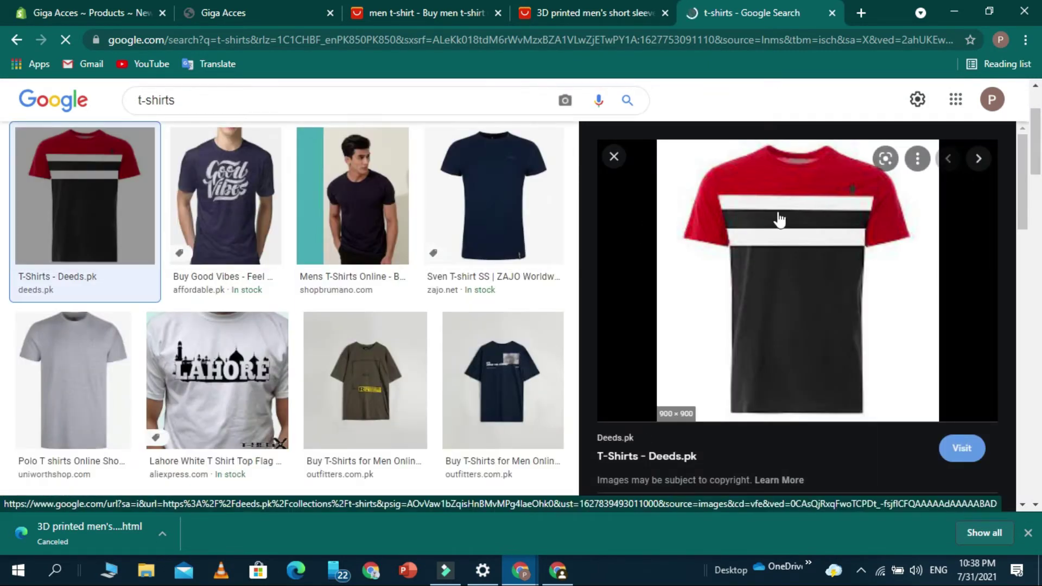
pyautogui.rightClick(778, 214)
pyautogui.click(839, 409)
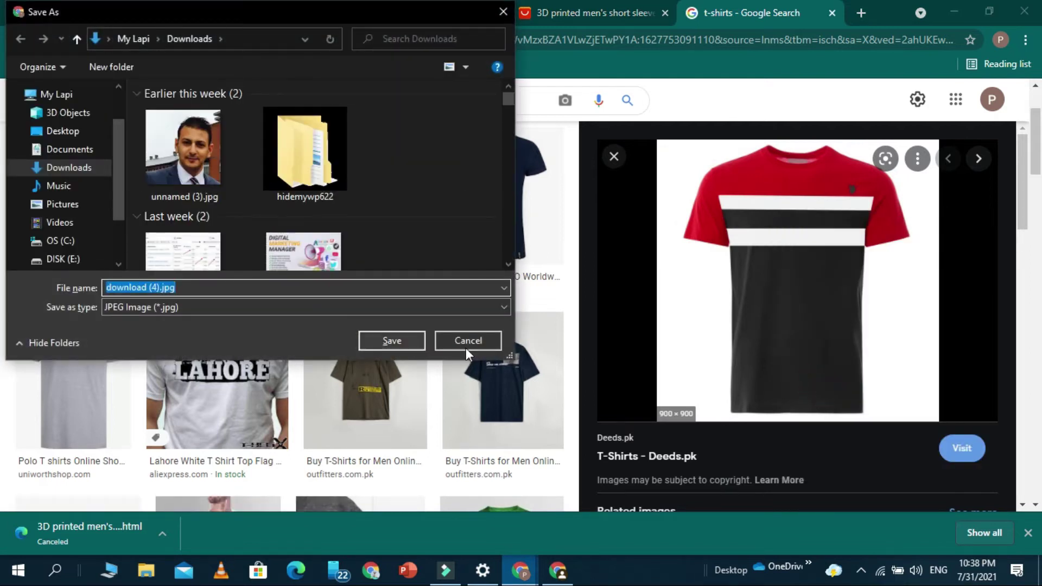
pyautogui.click(374, 341)
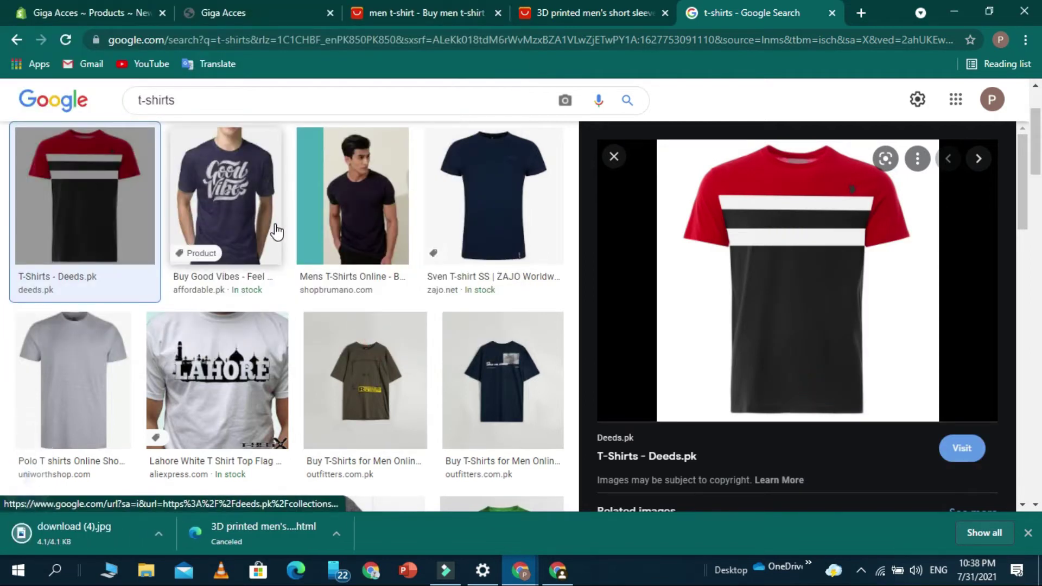
# Save the white LAHORE T-shirt image from the Google results to Downloads under its suggested file name.
pyautogui.click(246, 390)
pyautogui.rightClick(811, 276)
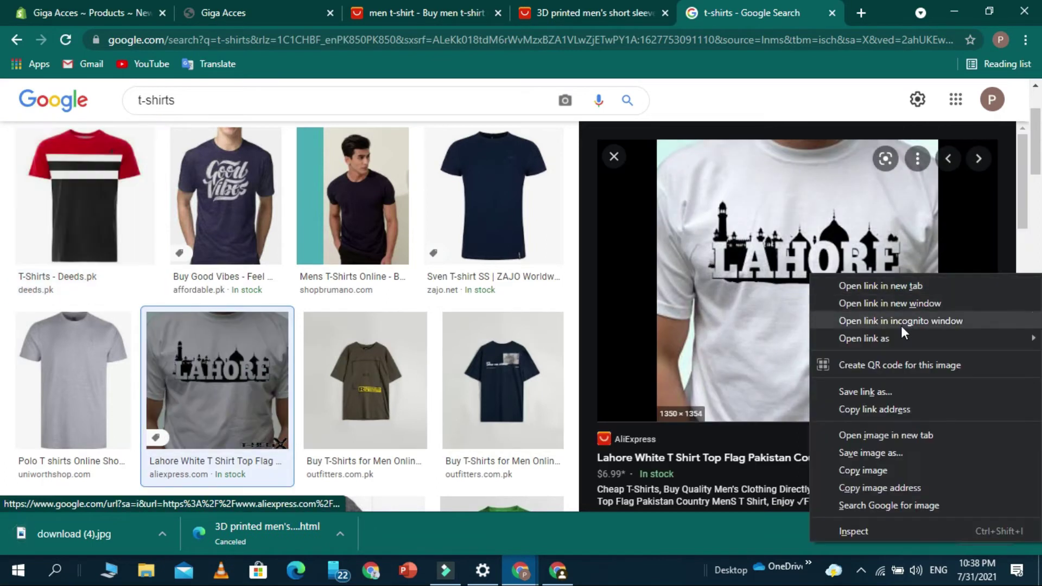
pyautogui.click(875, 453)
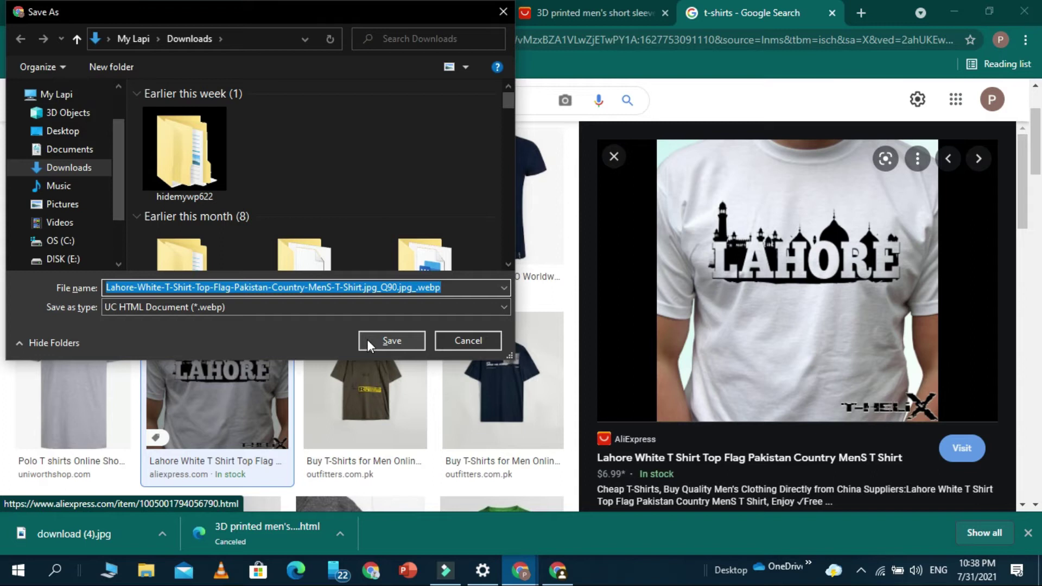
pyautogui.click(367, 340)
# Upload the downloaded image download (4).jpg to the new Shopify product's media.
pyautogui.click(211, 12)
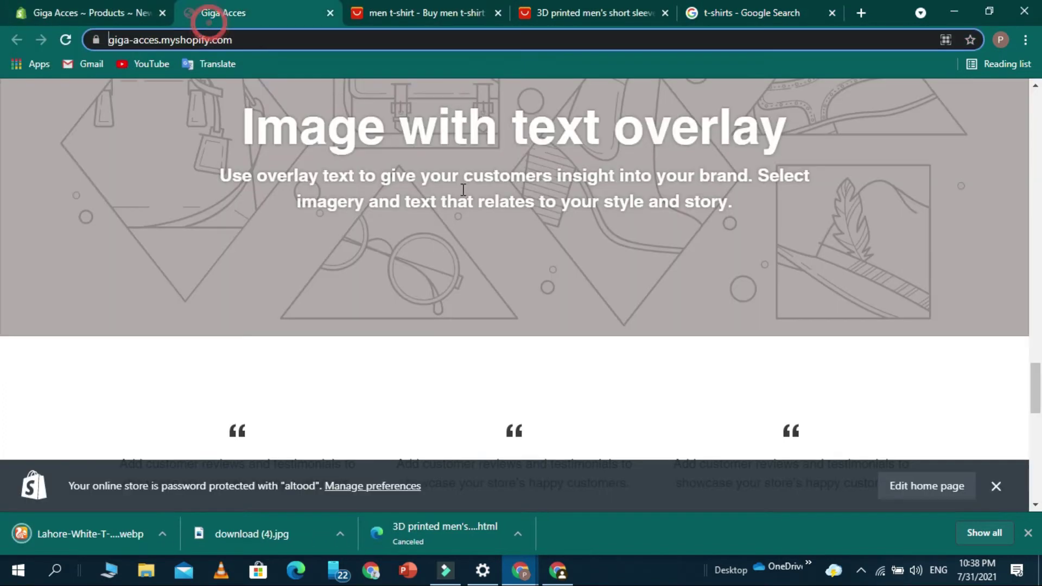
pyautogui.click(8, 7)
pyautogui.click(485, 177)
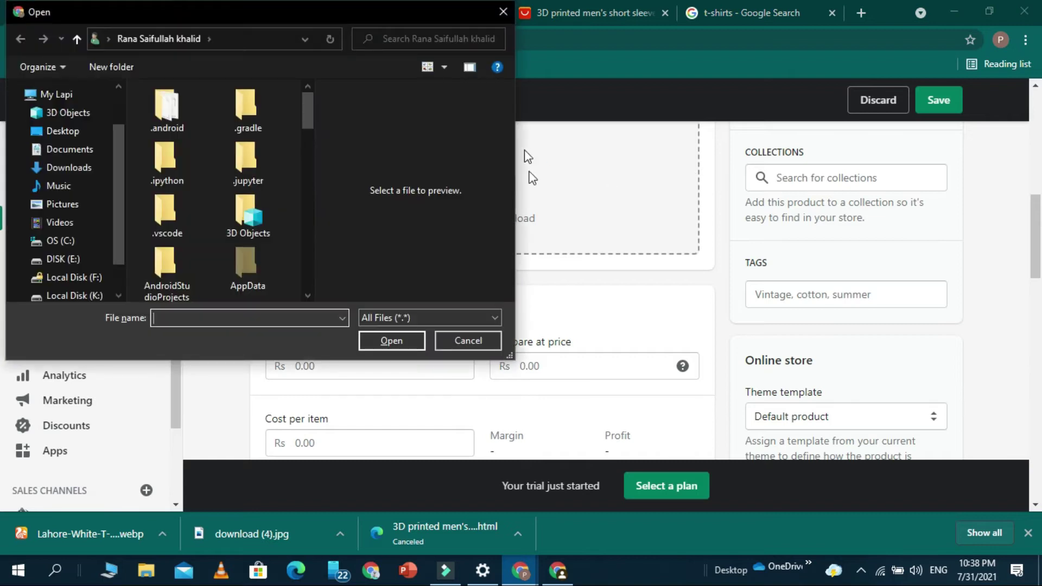
pyautogui.click(499, 15)
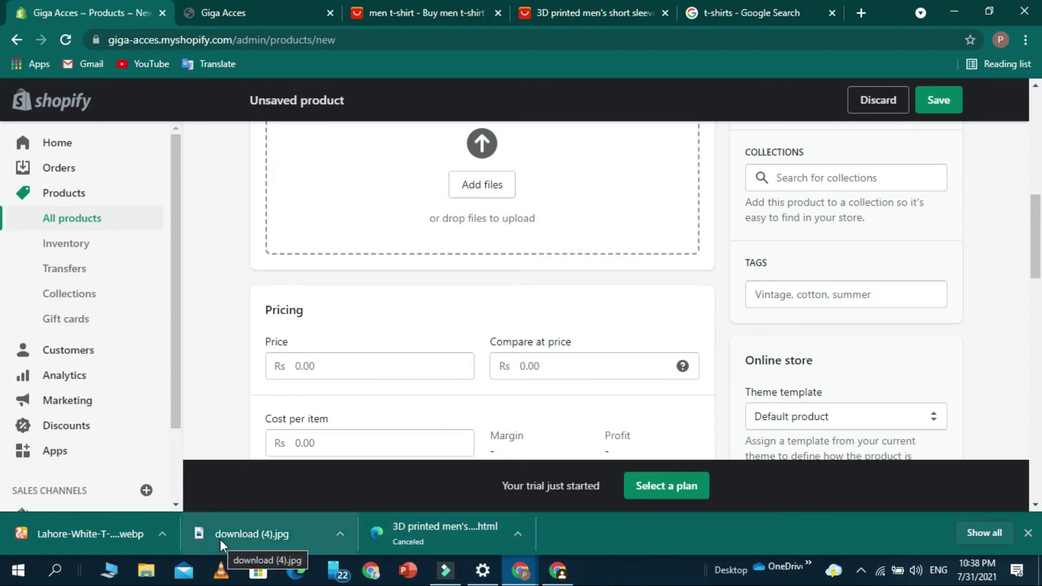
pyautogui.moveTo(252, 546); pyautogui.dragTo(526, 215)
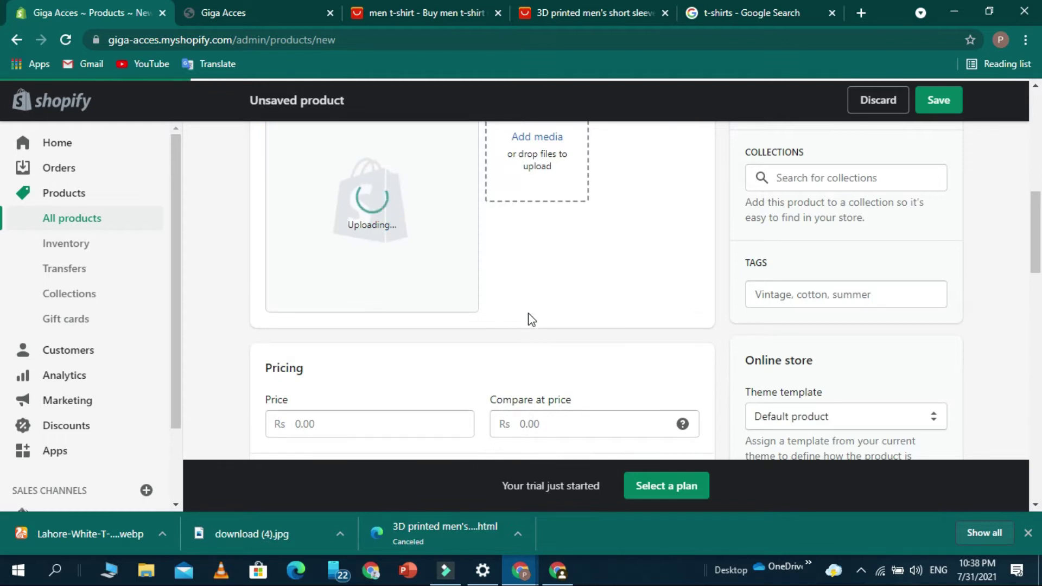
# Set the product's price to Rs 431 and its compare-at price to Rs 540.
pyautogui.scroll(-2, 555, 308)
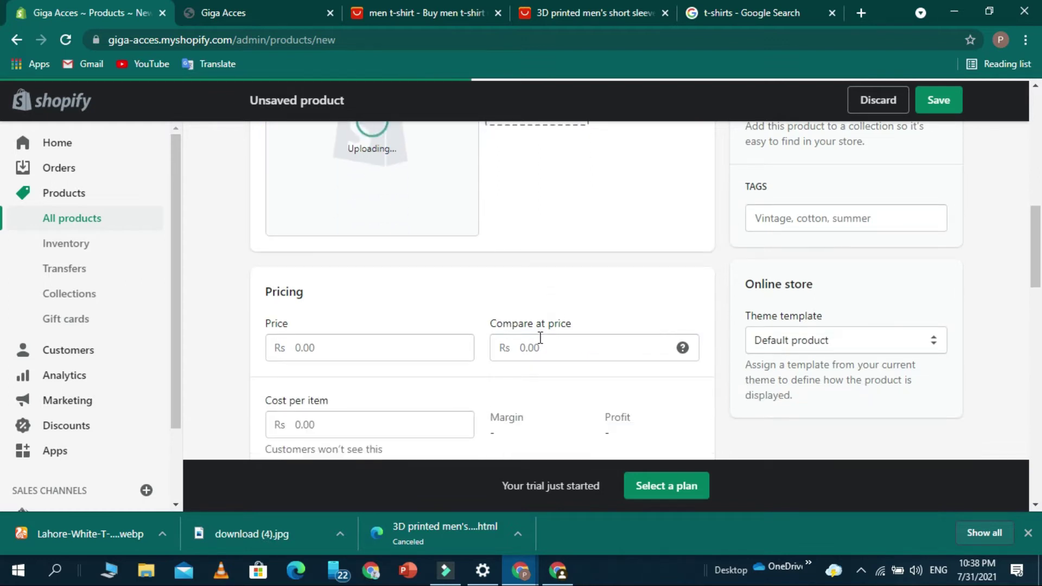
pyautogui.click(315, 353)
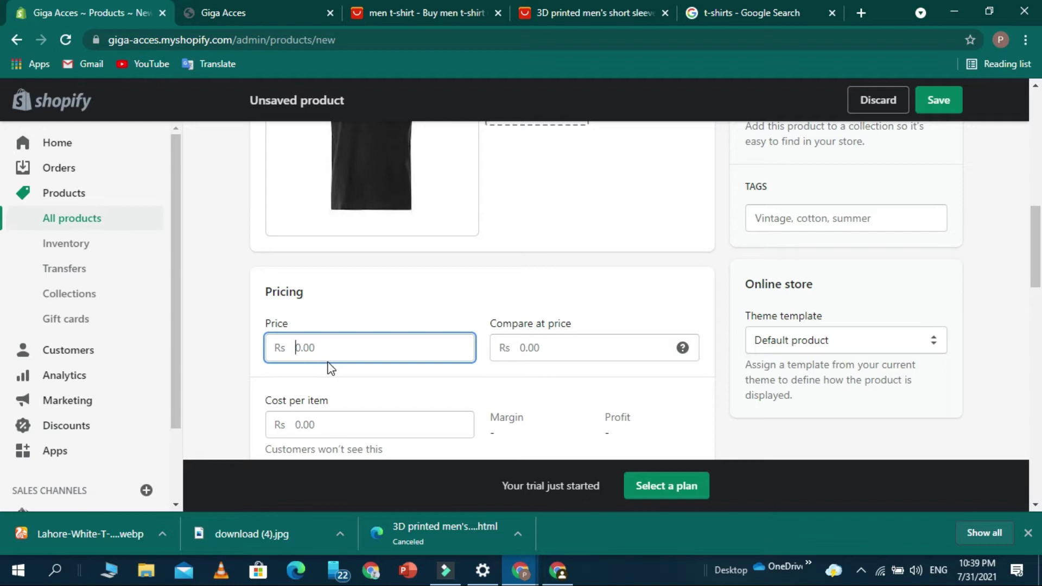
pyautogui.write('431')
pyautogui.click(536, 353)
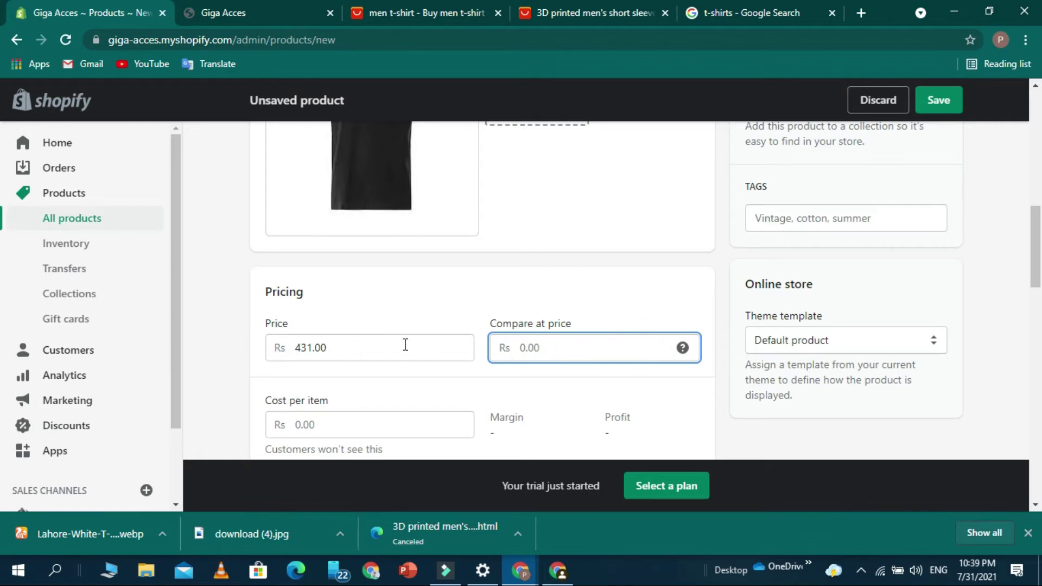
pyautogui.write('540')
pyautogui.click(551, 369)
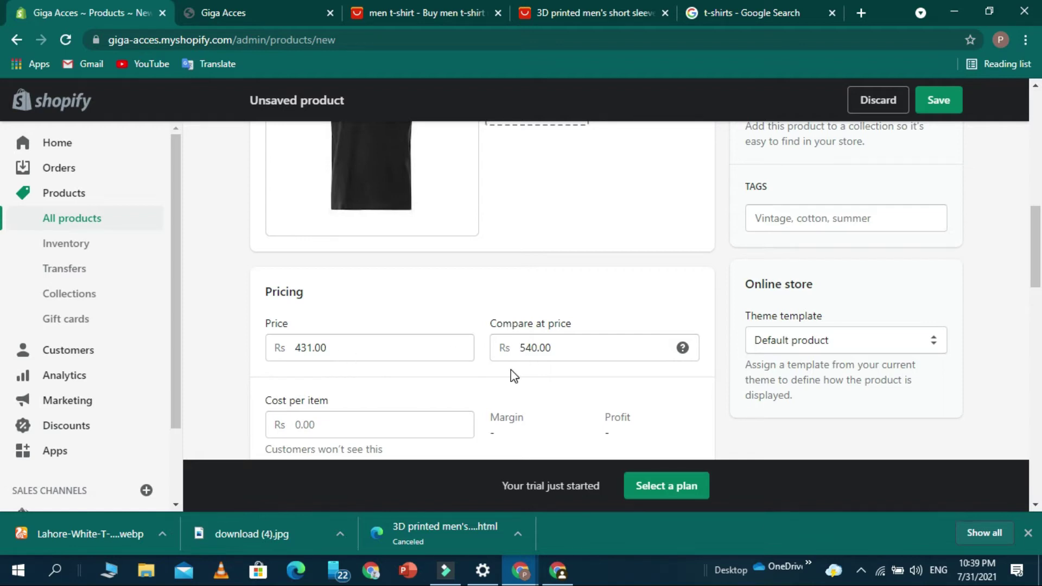
# Set the product's cost per item to Rs 210.
pyautogui.scroll(-4, 487, 287)
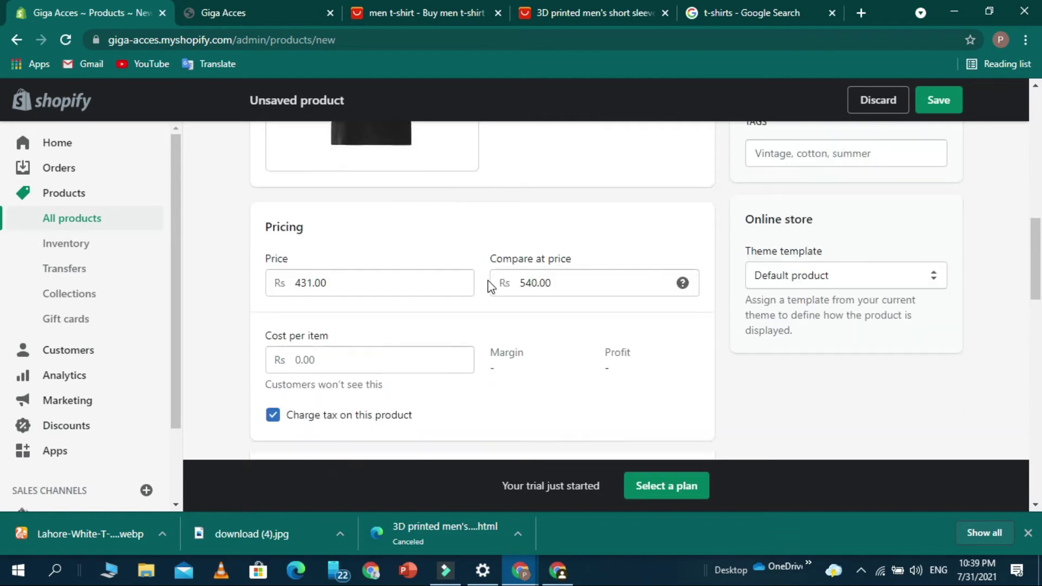
pyautogui.scroll(1, 345, 298)
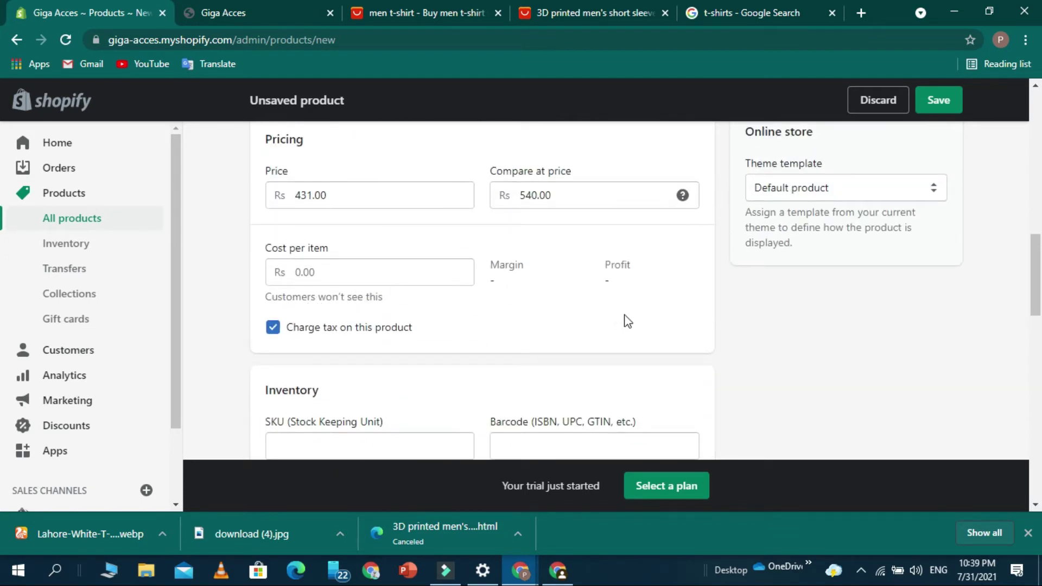
pyautogui.scroll(2, 624, 395)
pyautogui.scroll(-1, 438, 371)
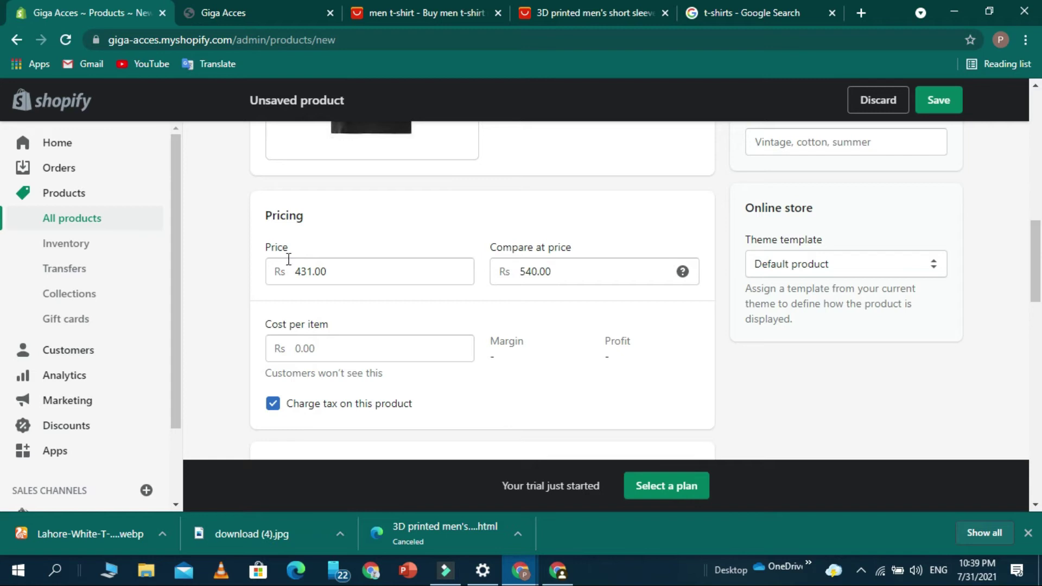
pyautogui.click(312, 349)
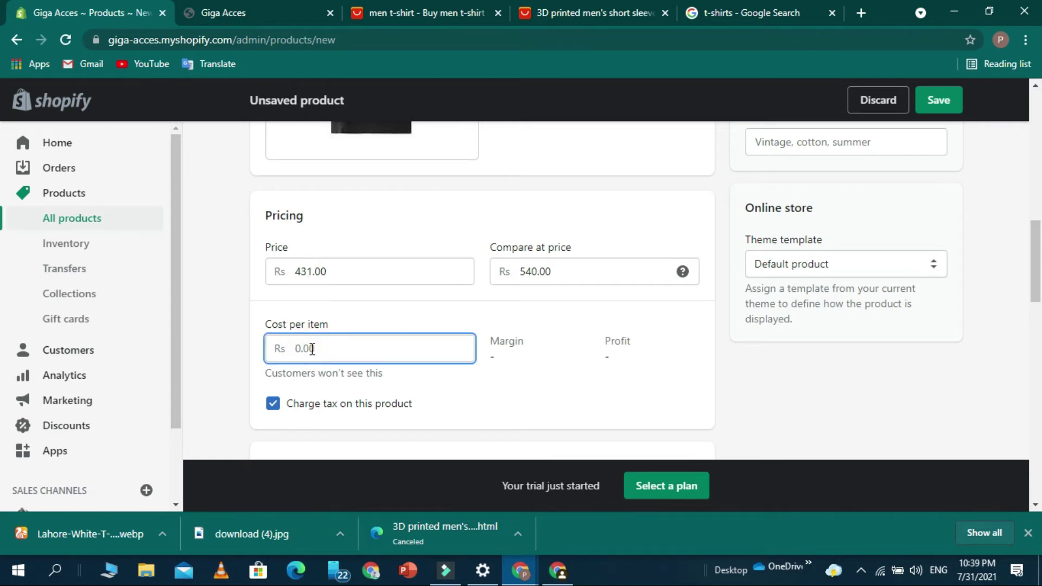
pyautogui.write('210')
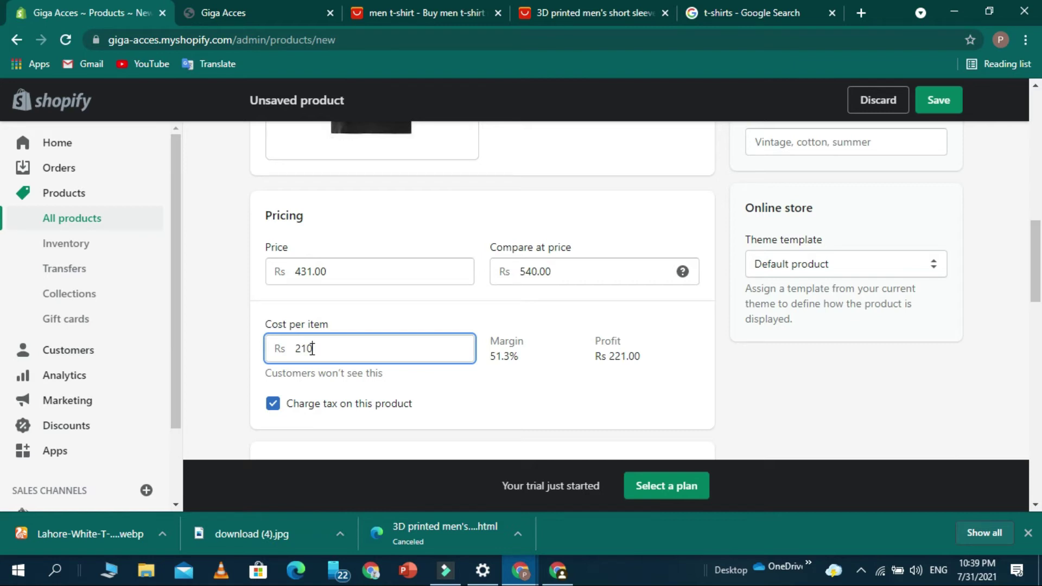
pyautogui.click(465, 325)
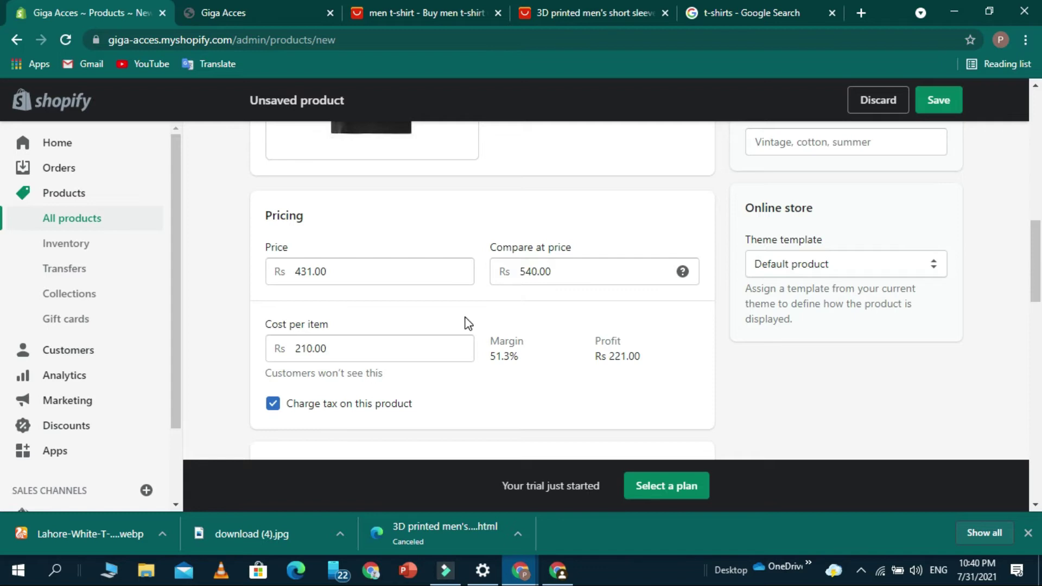
pyautogui.scroll(-2, 467, 323)
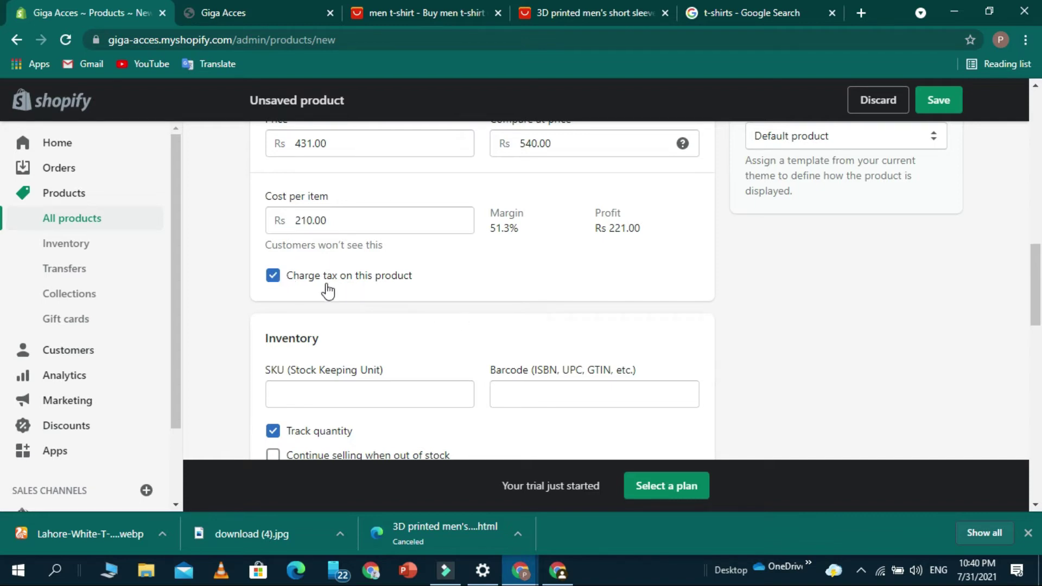
# Turn off tax charging for the product in its pricing settings.
pyautogui.scroll(-2, 51, 502)
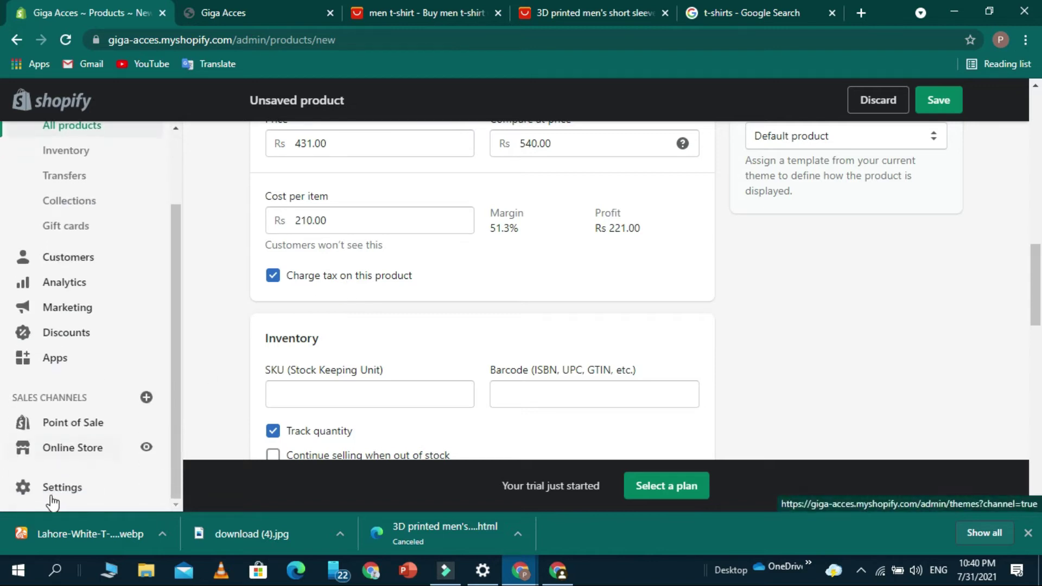
pyautogui.scroll(3, 444, 398)
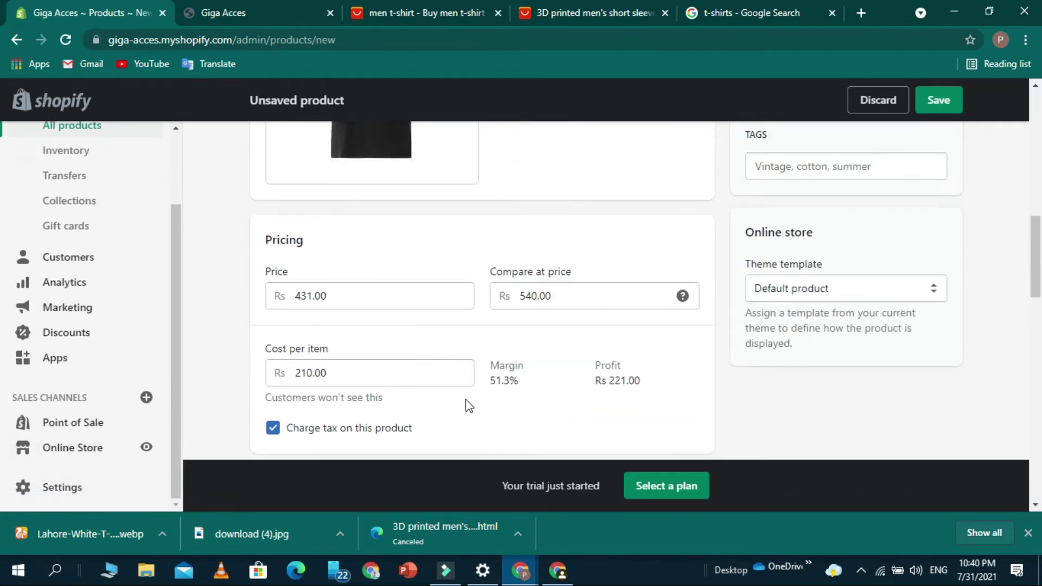
pyautogui.scroll(-3, 328, 374)
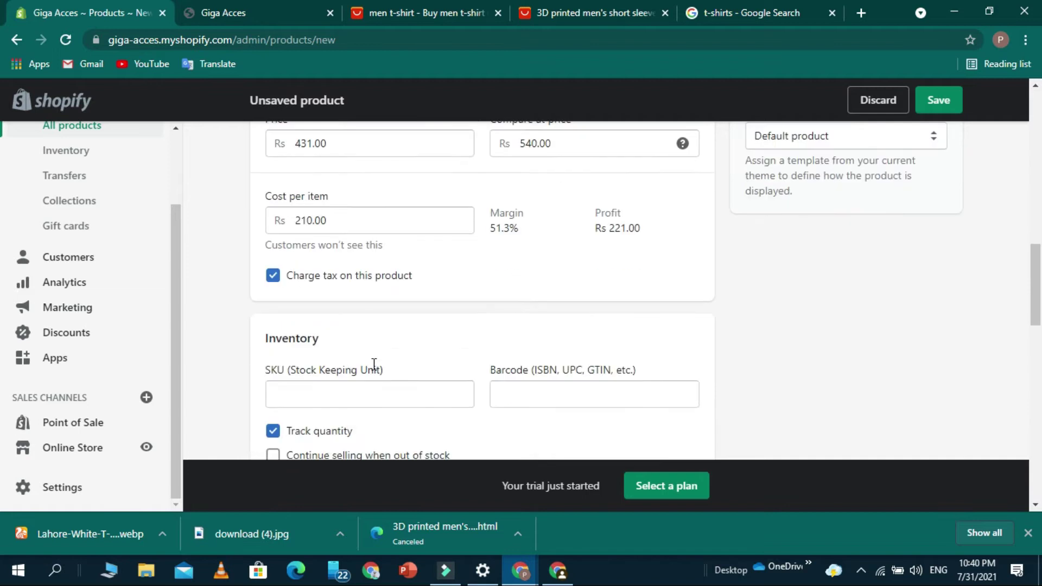
pyautogui.click(272, 284)
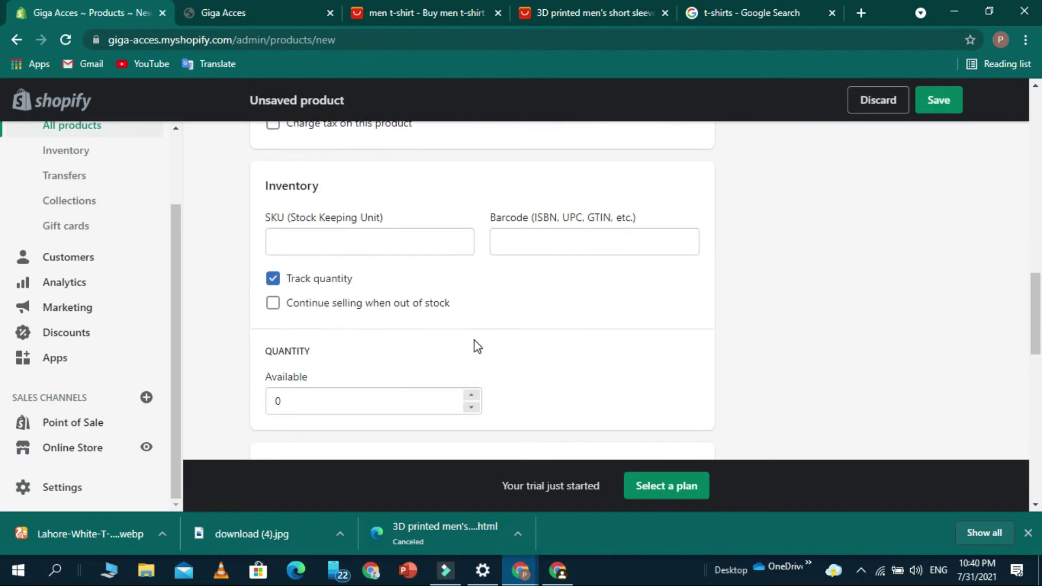
# Set the product's SKU to dw1000 and leave the barcode empty.
pyautogui.click(361, 242)
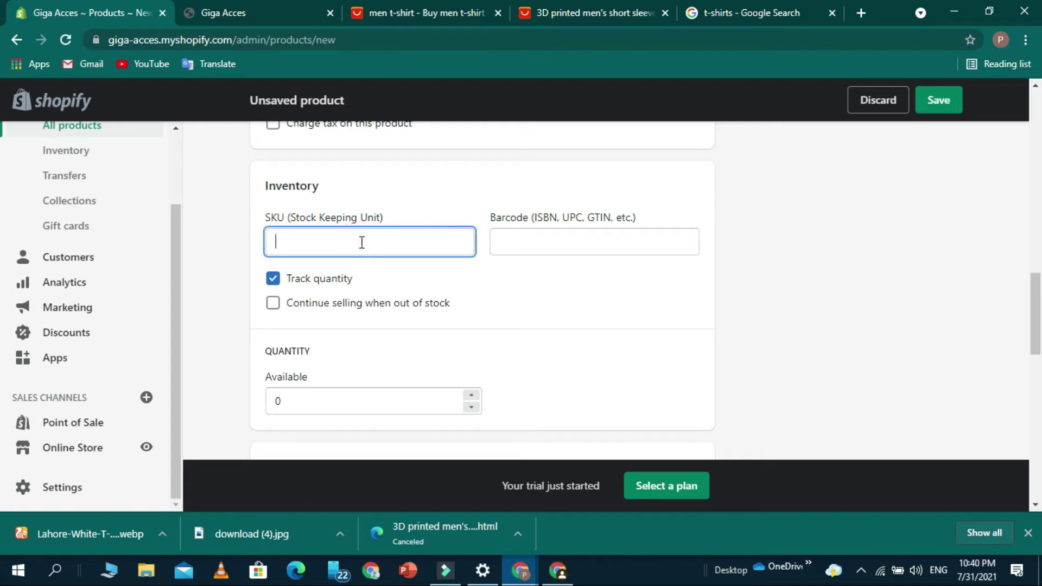
pyautogui.write('dw1000')
pyautogui.click(530, 296)
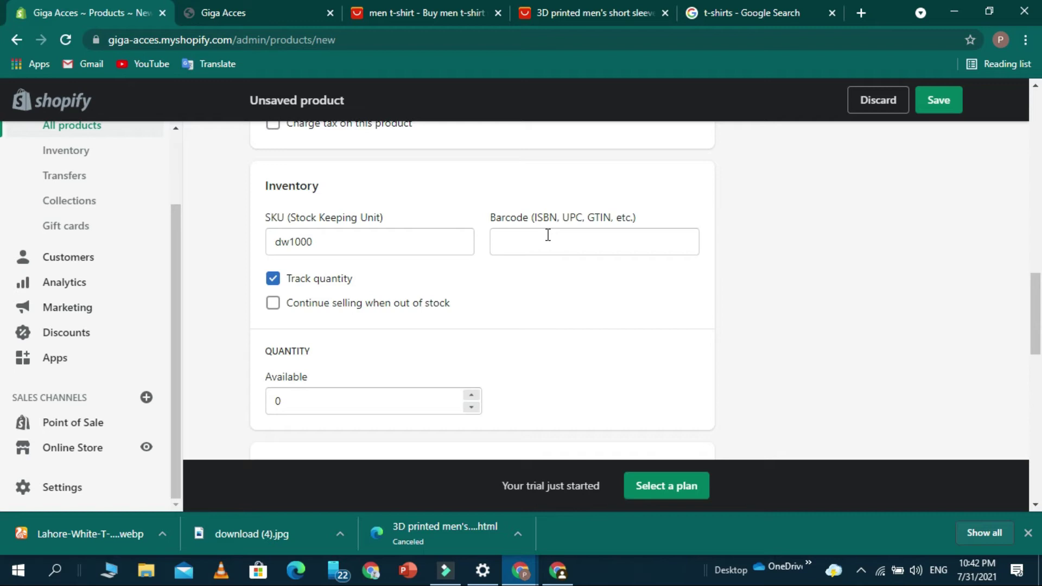
pyautogui.click(572, 240)
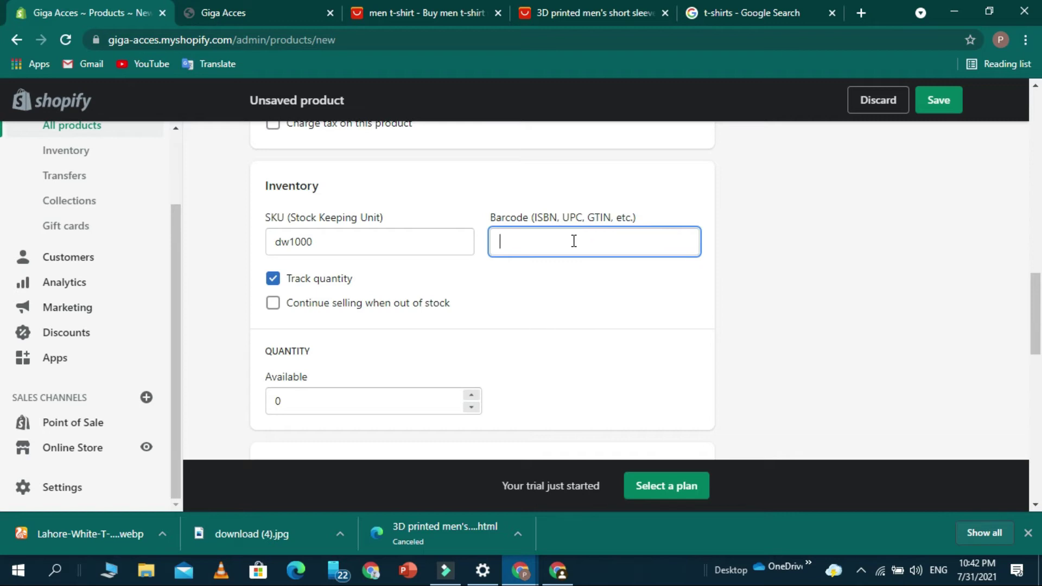
# Set the product's available quantity to 1000.
pyautogui.scroll(-2, 292, 298)
pyautogui.click(291, 298)
pyautogui.press('BackSpace')
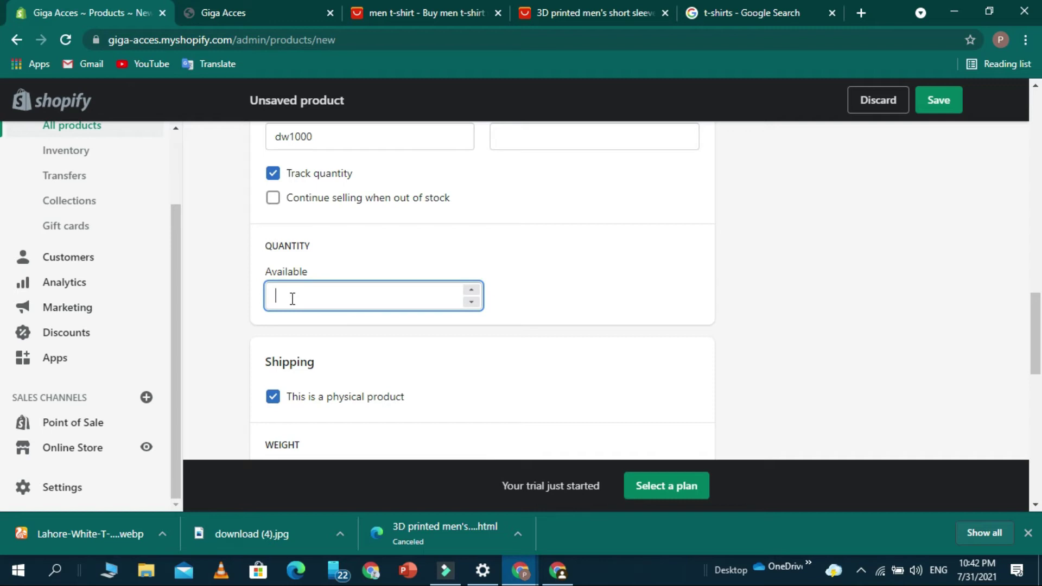
pyautogui.press('Tab')
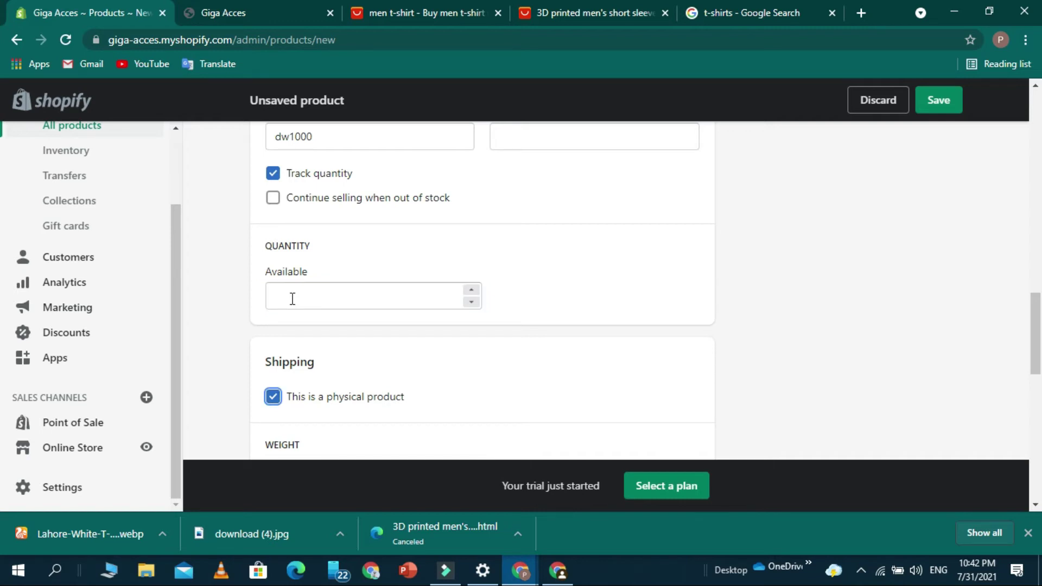
pyautogui.click(312, 292)
pyautogui.write('1000')
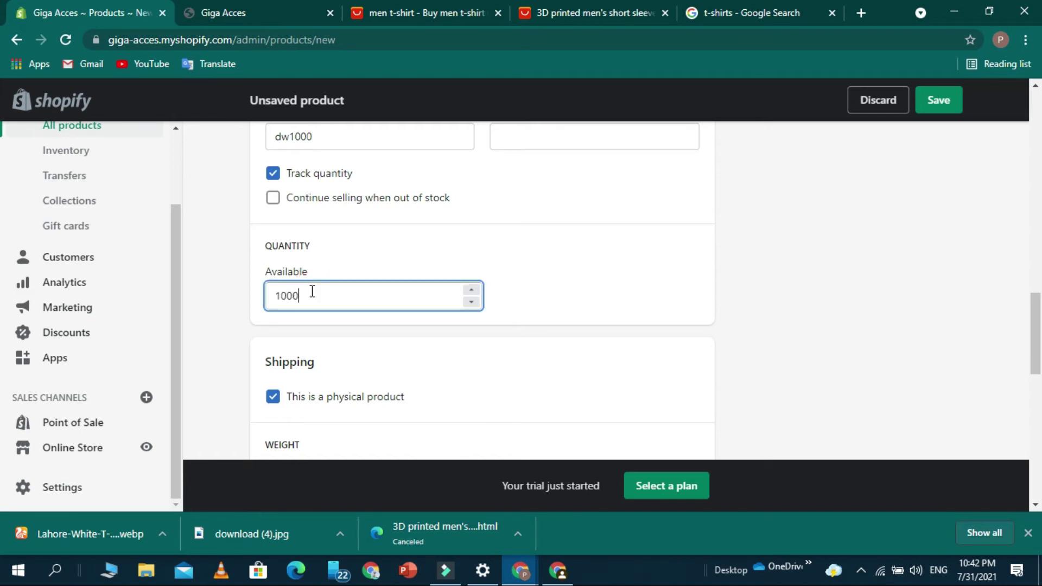
# Examine the product's shipping weight setting and the country/region of origin choices in the customs information.
pyautogui.scroll(-2, 312, 291)
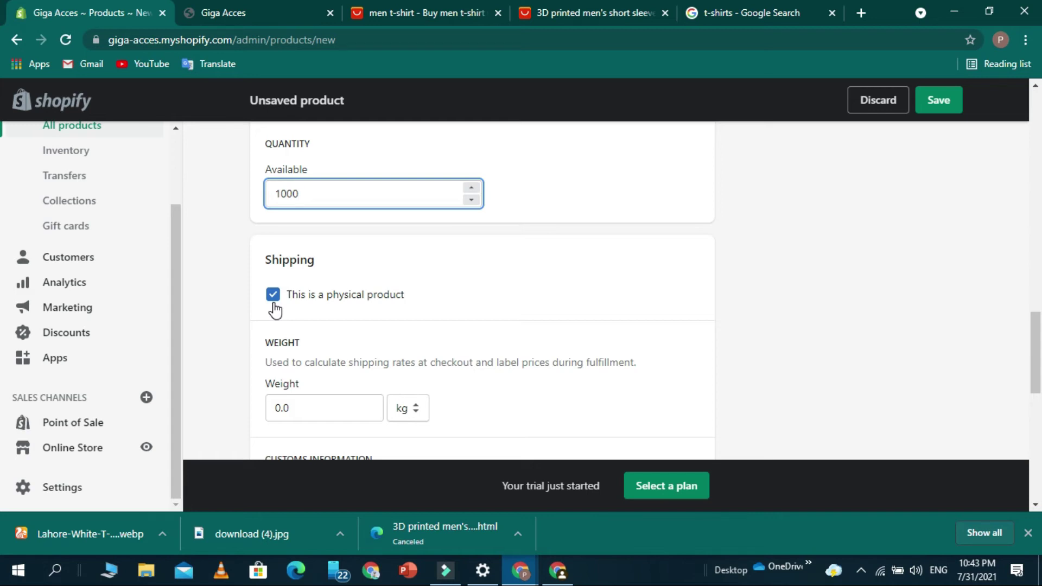
pyautogui.scroll(-1, 275, 310)
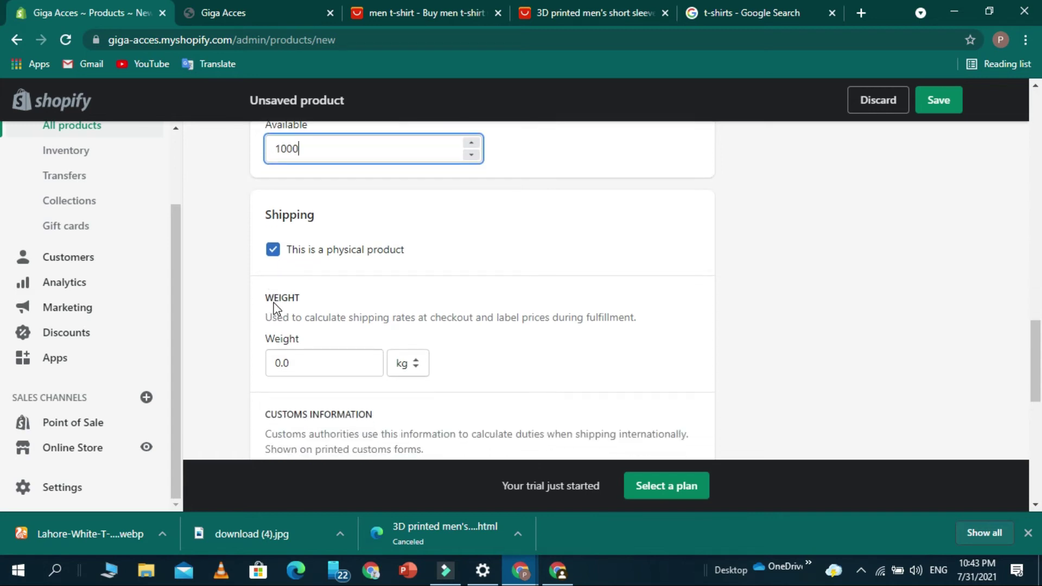
pyautogui.scroll(-2, 275, 310)
pyautogui.click(327, 293)
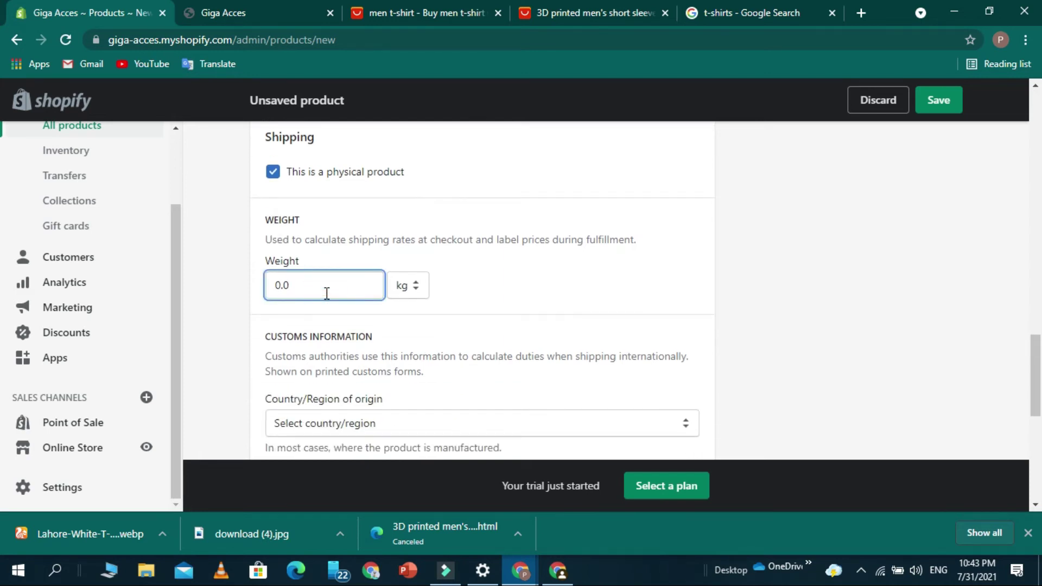
pyautogui.scroll(-1, 327, 293)
pyautogui.scroll(-1, 326, 293)
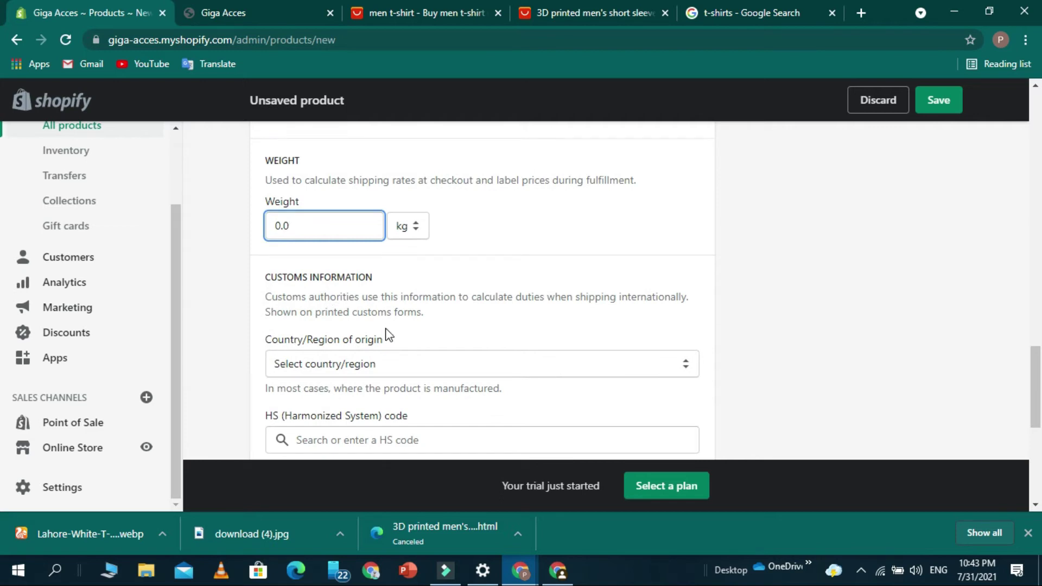
pyautogui.scroll(-1, 388, 335)
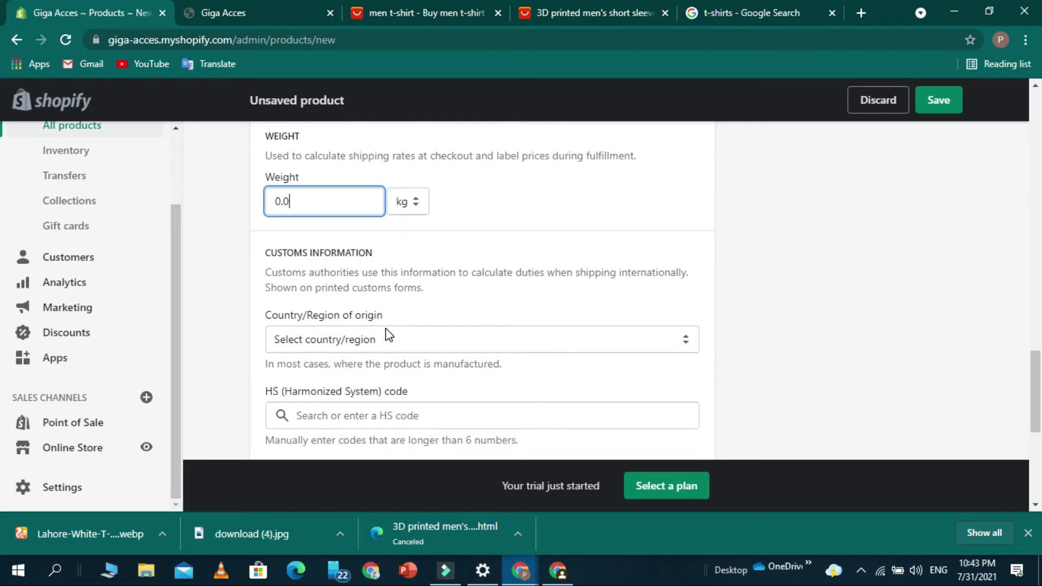
pyautogui.click(417, 348)
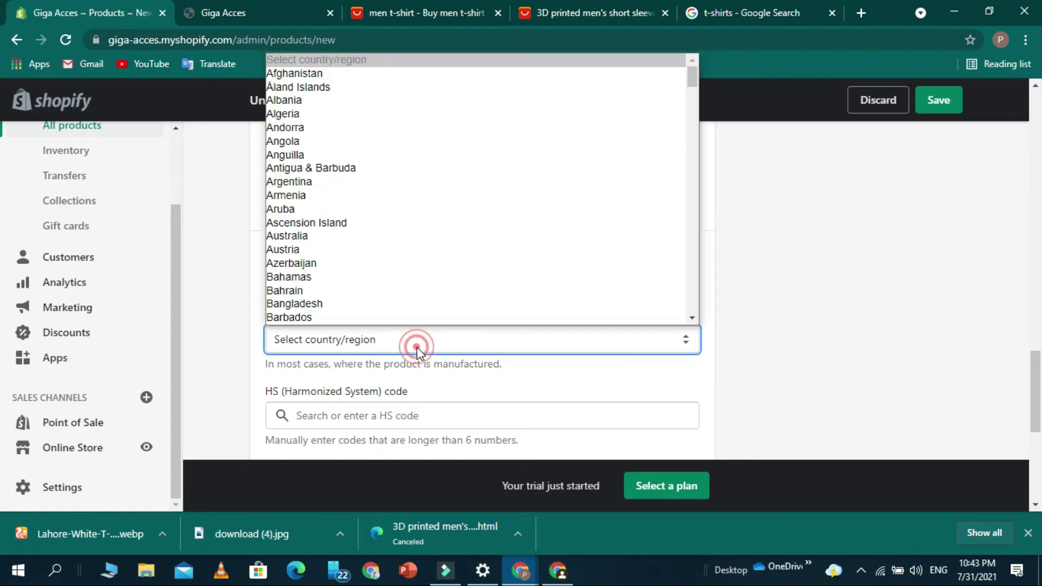
pyautogui.click(417, 347)
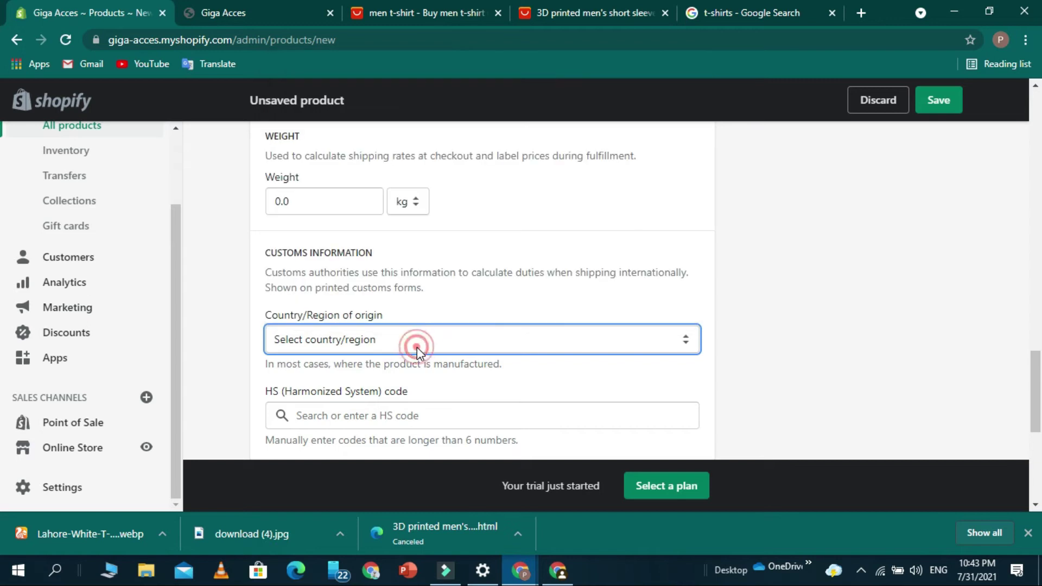
# Enable multiple options for the product and add the sizes L, m and s to the Size option.
pyautogui.scroll(-1, 417, 347)
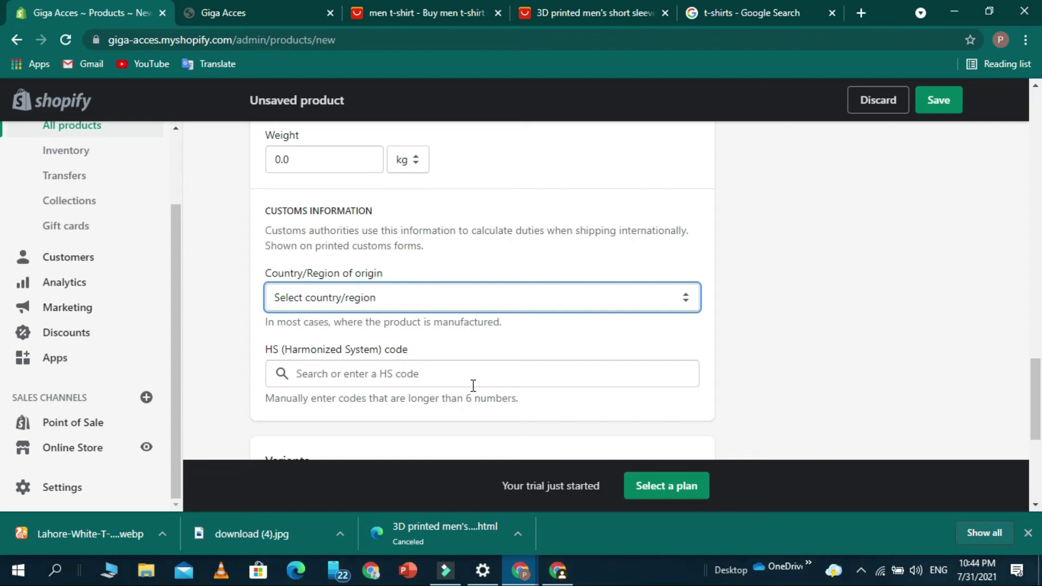
pyautogui.scroll(-1, 472, 386)
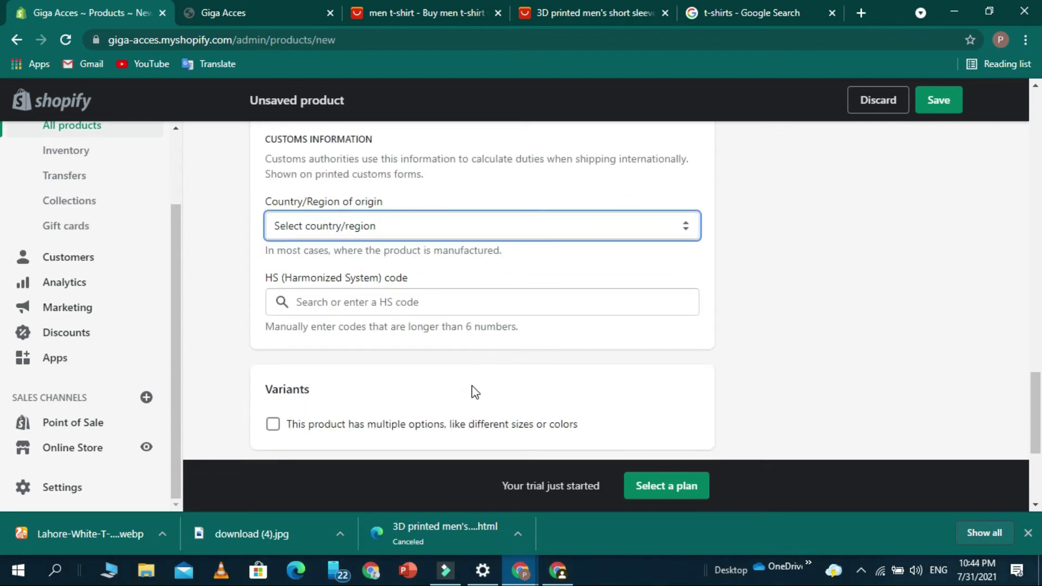
pyautogui.scroll(-2, 473, 388)
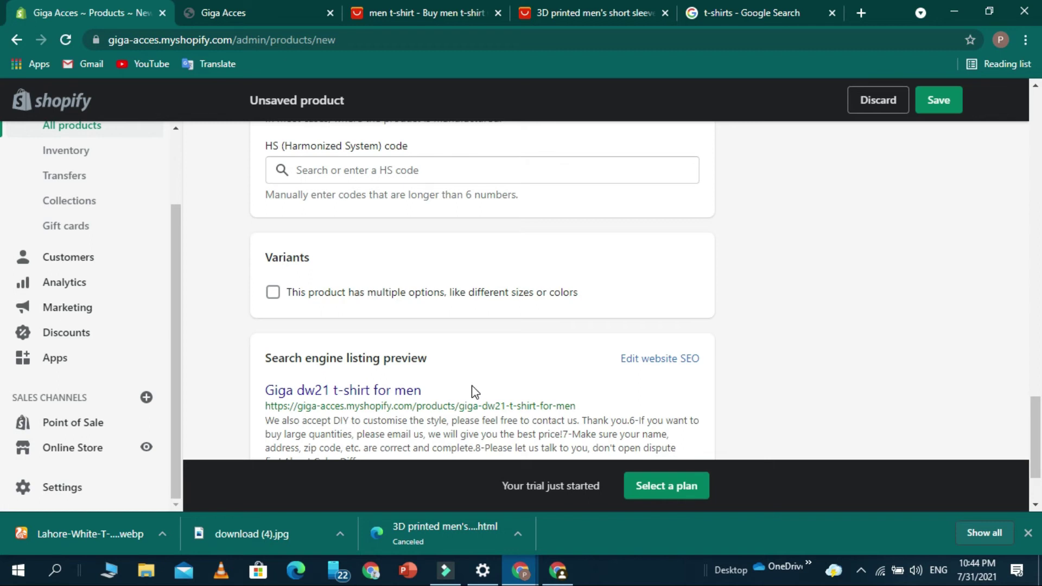
pyautogui.click(272, 293)
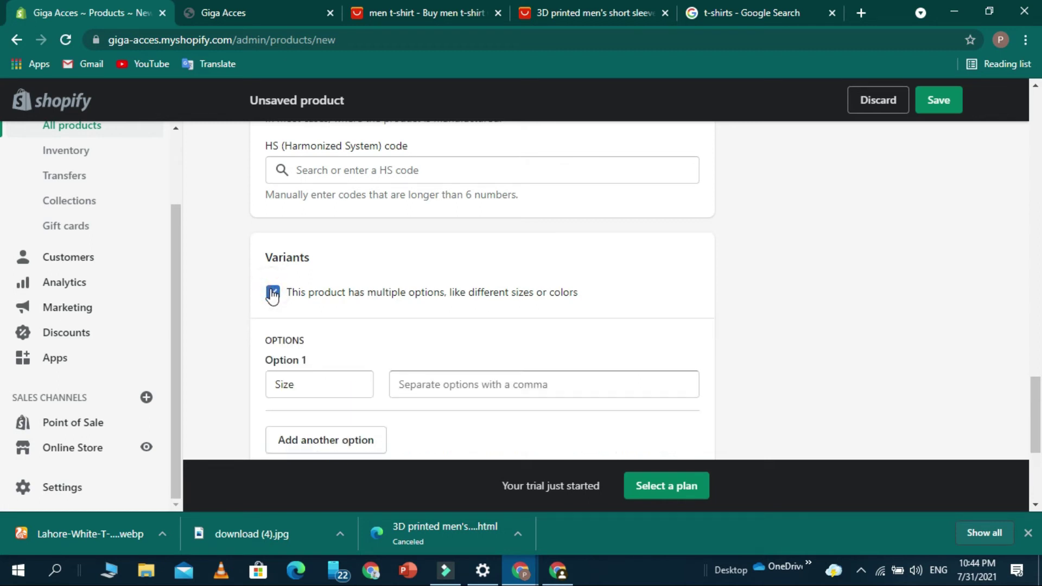
pyautogui.scroll(-1, 409, 323)
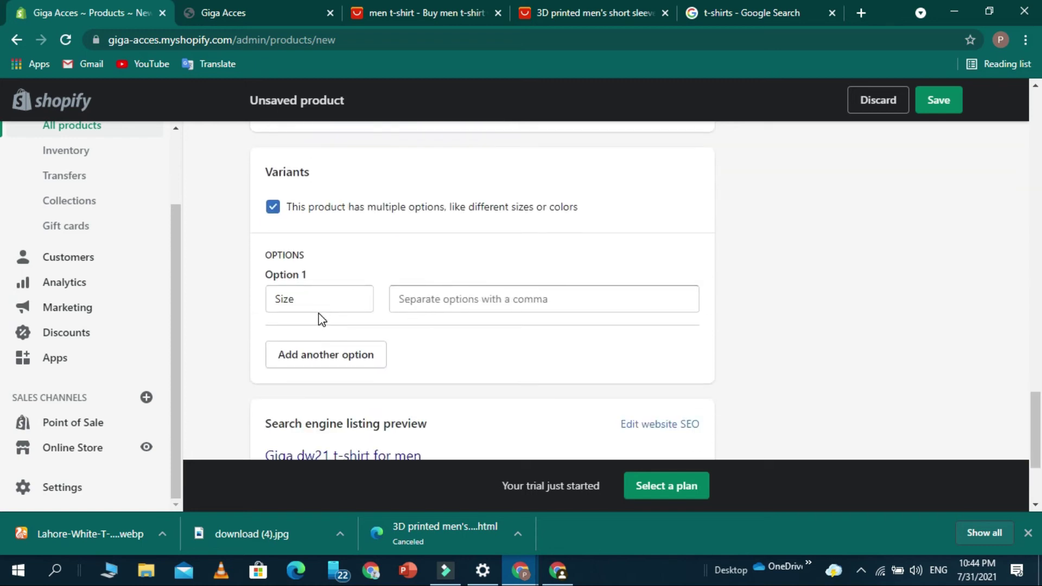
pyautogui.click(463, 300)
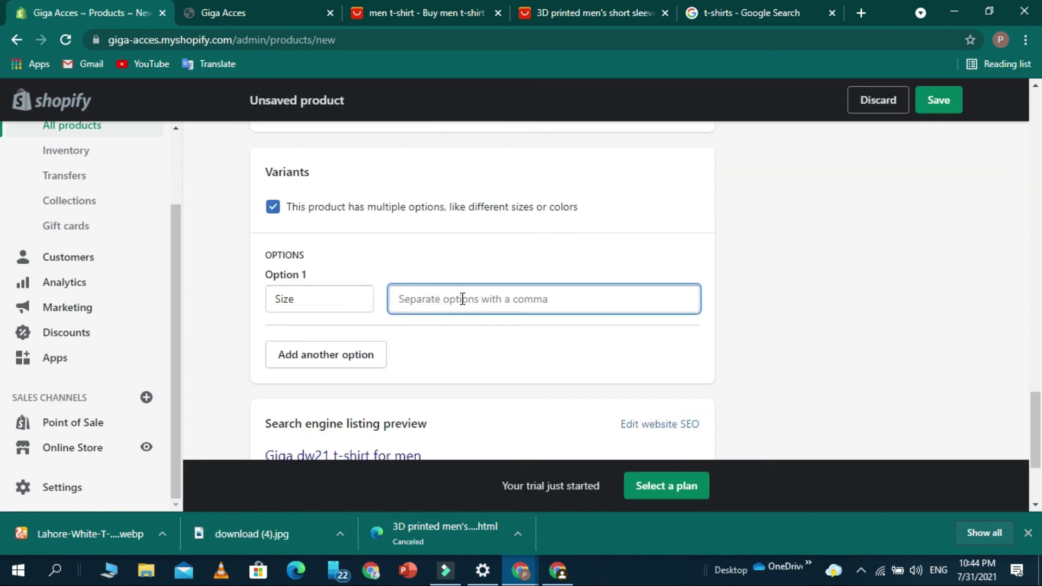
pyautogui.write('L')
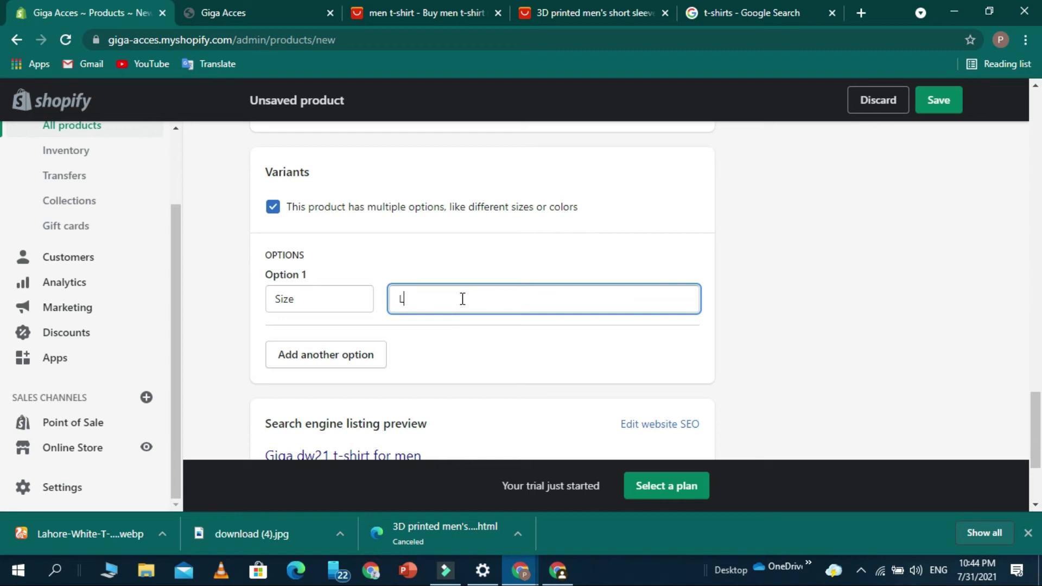
pyautogui.press(',')
pyautogui.write('m')
pyautogui.press(',')
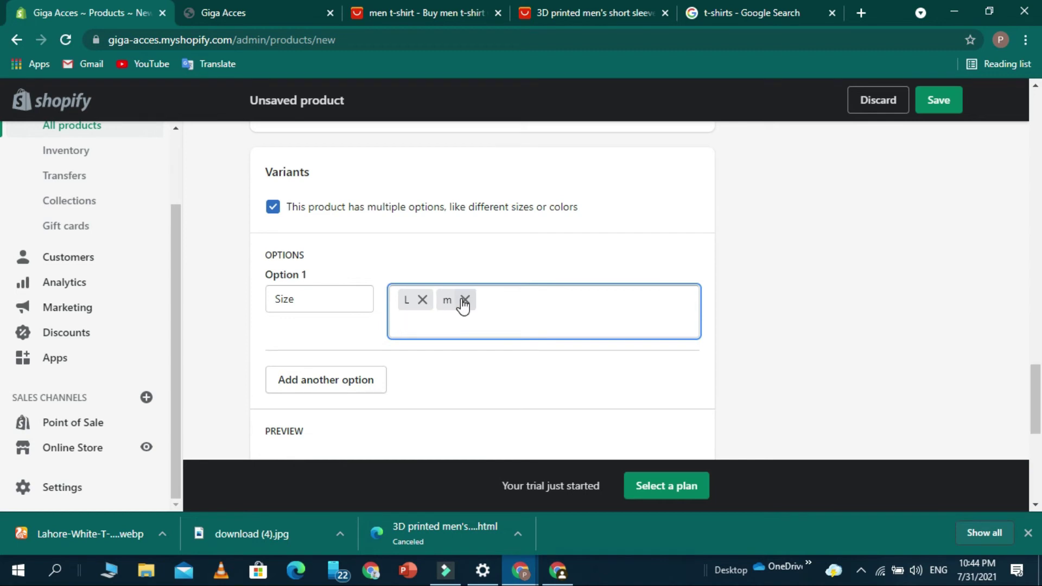
pyautogui.write('s')
pyautogui.press('Return')
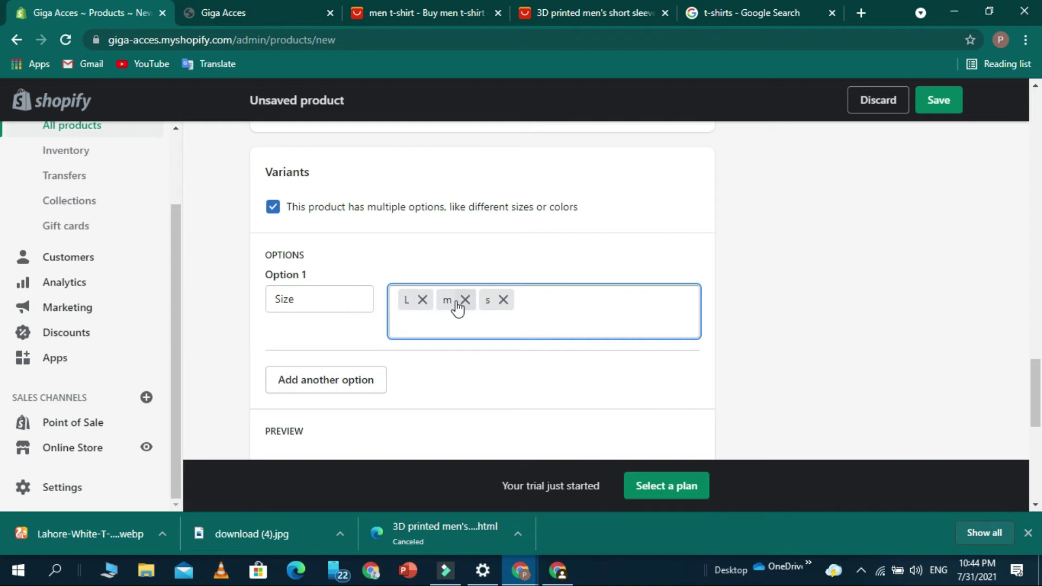
# Add a second variant option, Color, with the values Black, white, brown and green.
pyautogui.click(310, 379)
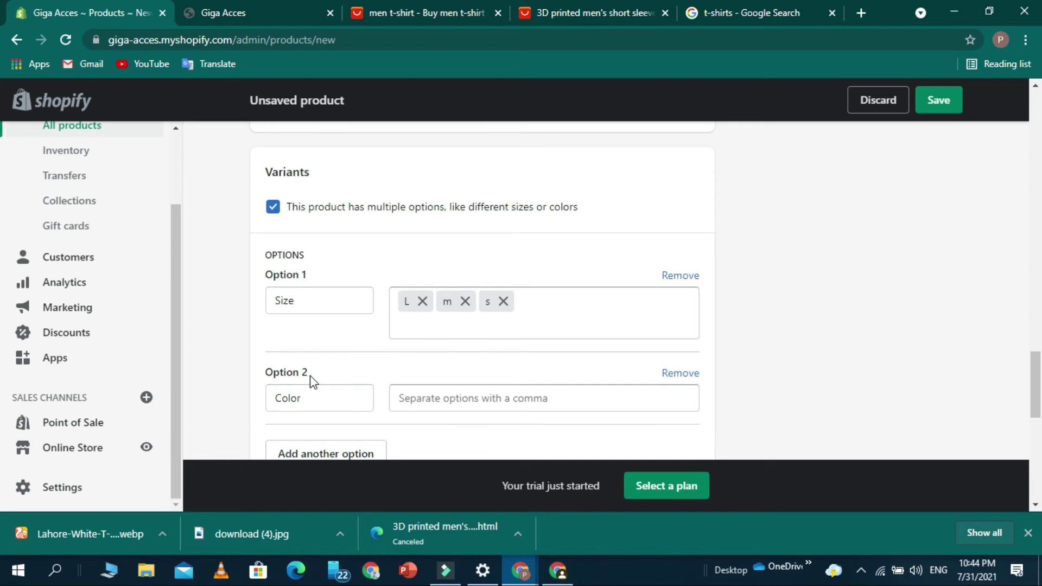
pyautogui.click(450, 400)
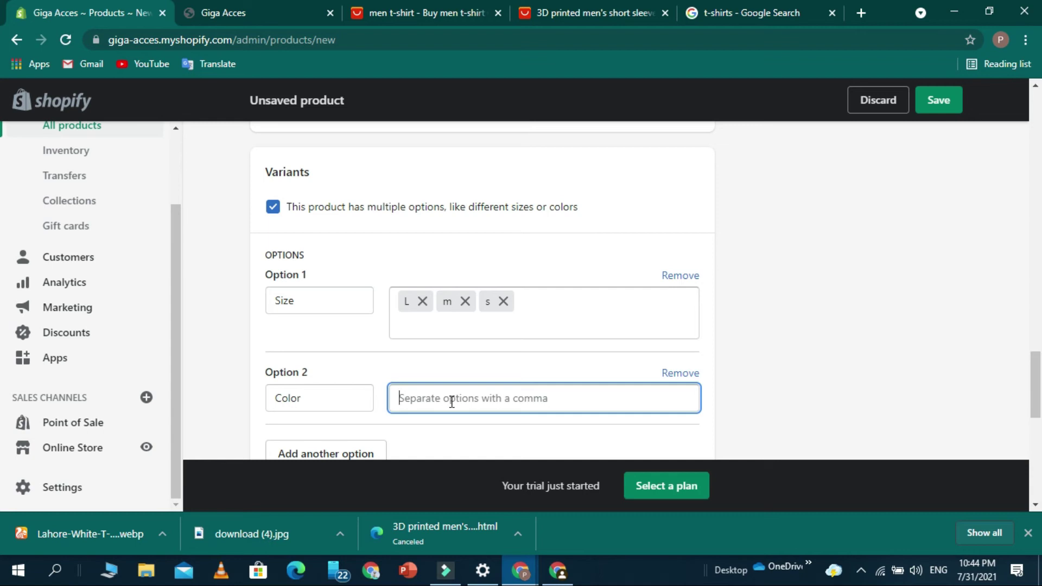
pyautogui.write('C')
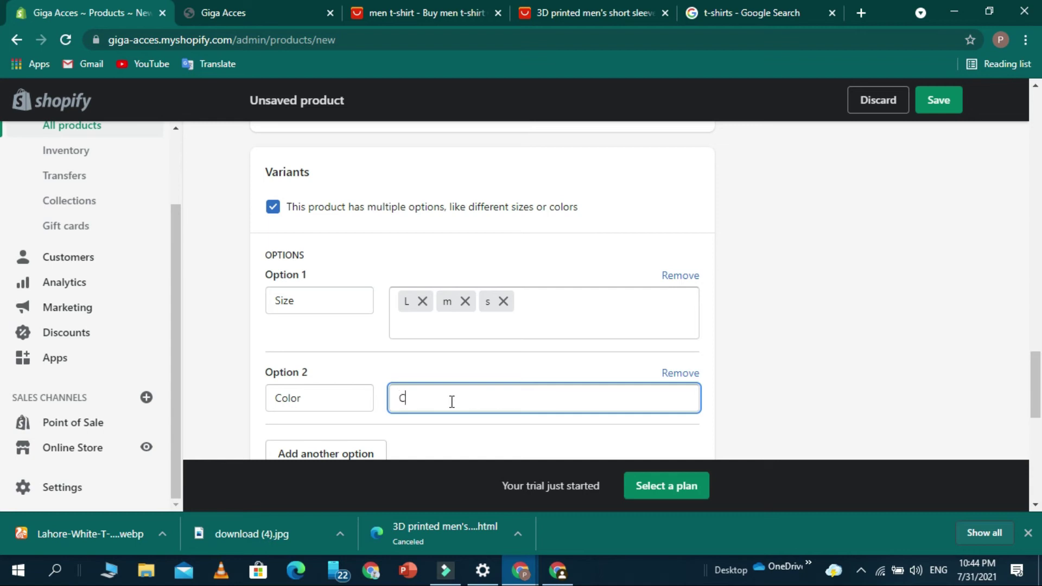
pyautogui.press('BackSpace')
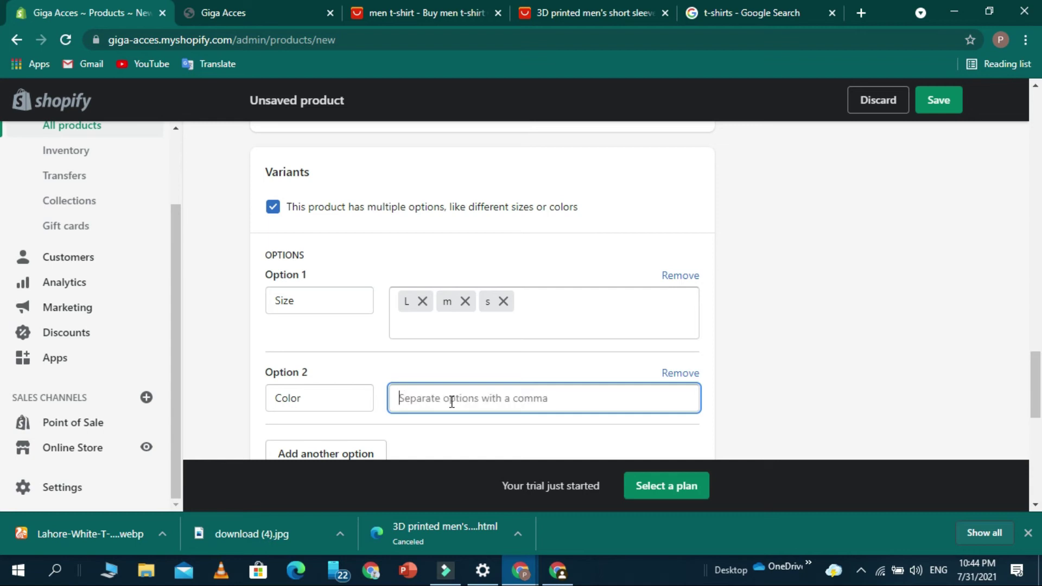
pyautogui.write('Black')
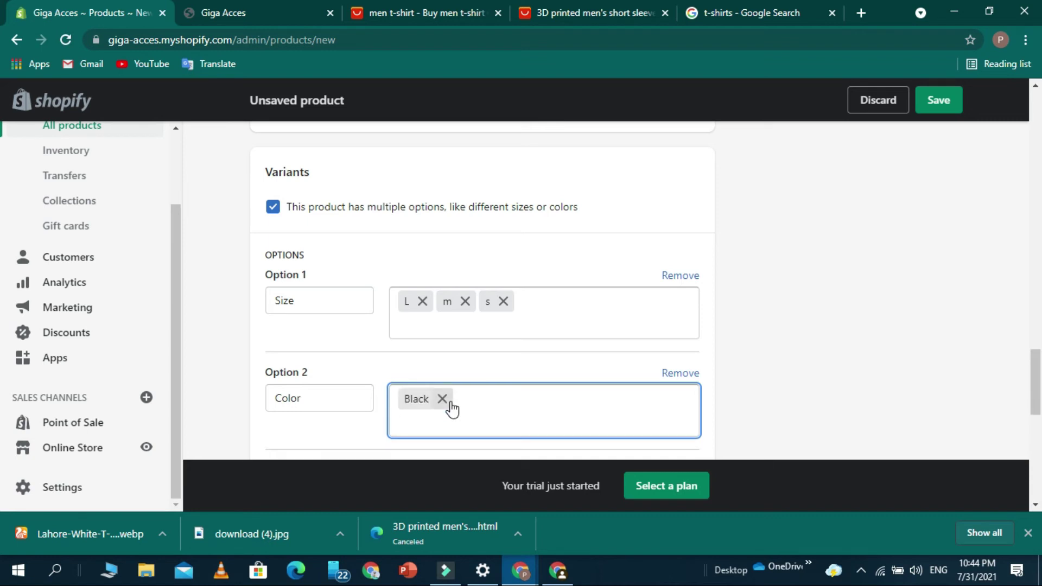
pyautogui.write(',ehite')
pyautogui.press('BackSpace')
pyautogui.press('BackSpace')
pyautogui.press('BackSpace')
pyautogui.press('BackSpace')
pyautogui.press('BackSpace')
pyautogui.write('white')
pyautogui.press('Return')
pyautogui.write('brown')
pyautogui.press('Return')
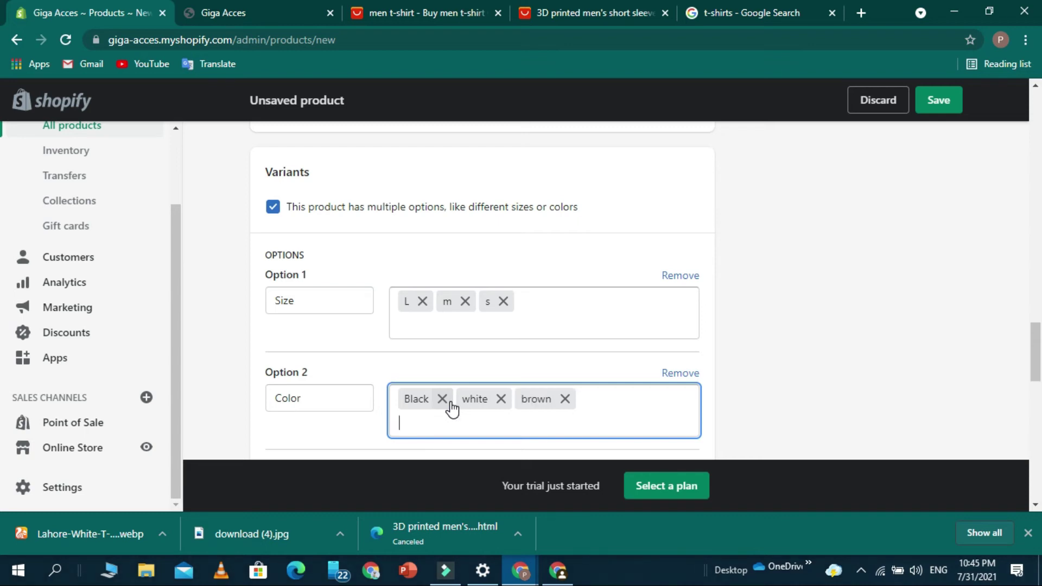
pyautogui.write('green')
pyautogui.press('Return')
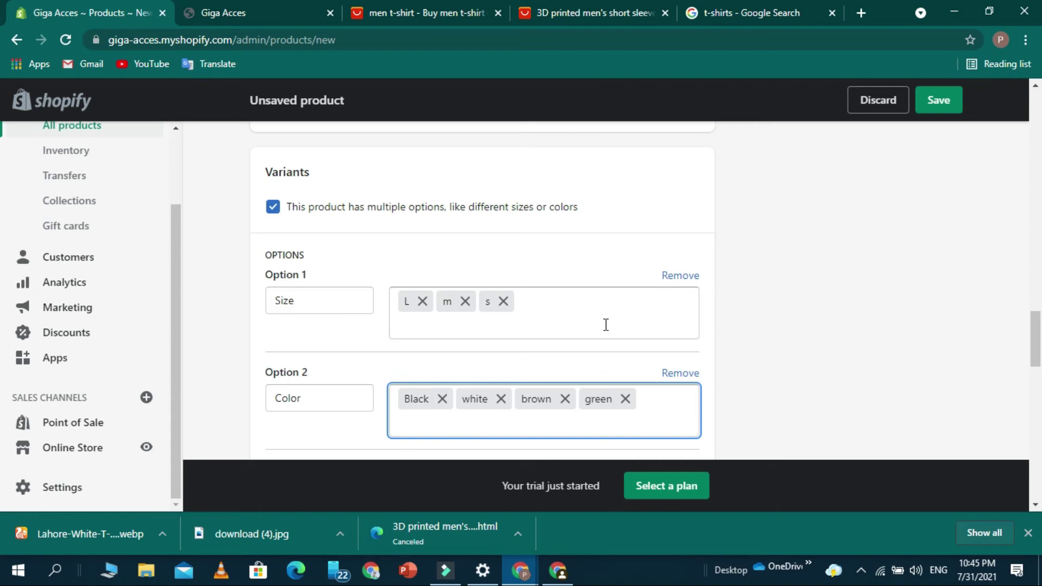
# Review the prices, quantities and SKUs of the size and color combinations in the variant preview.
pyautogui.scroll(-3, 605, 328)
pyautogui.scroll(-12, 605, 330)
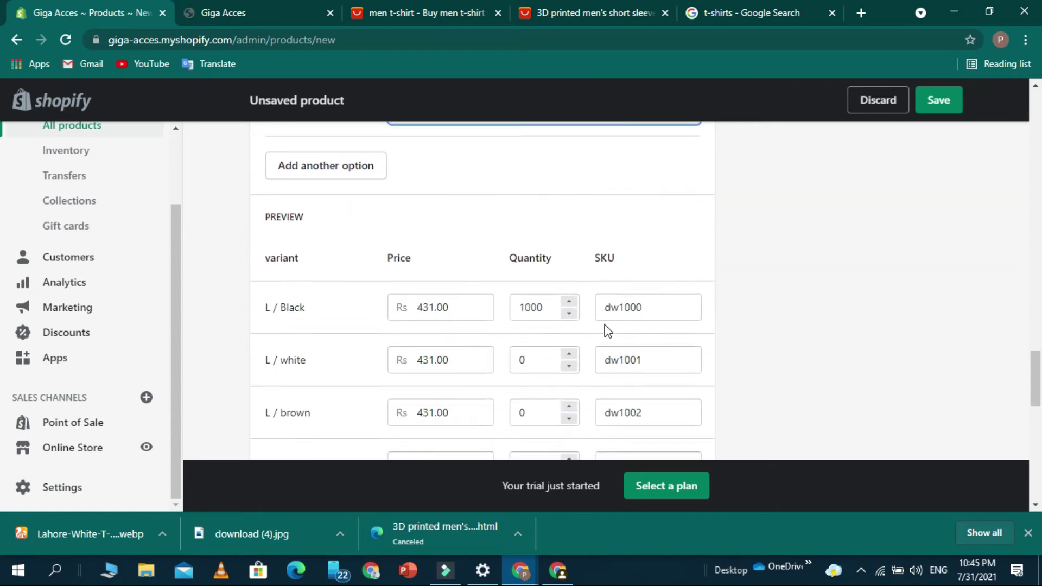
pyautogui.scroll(-3, 485, 364)
pyautogui.scroll(6, 485, 365)
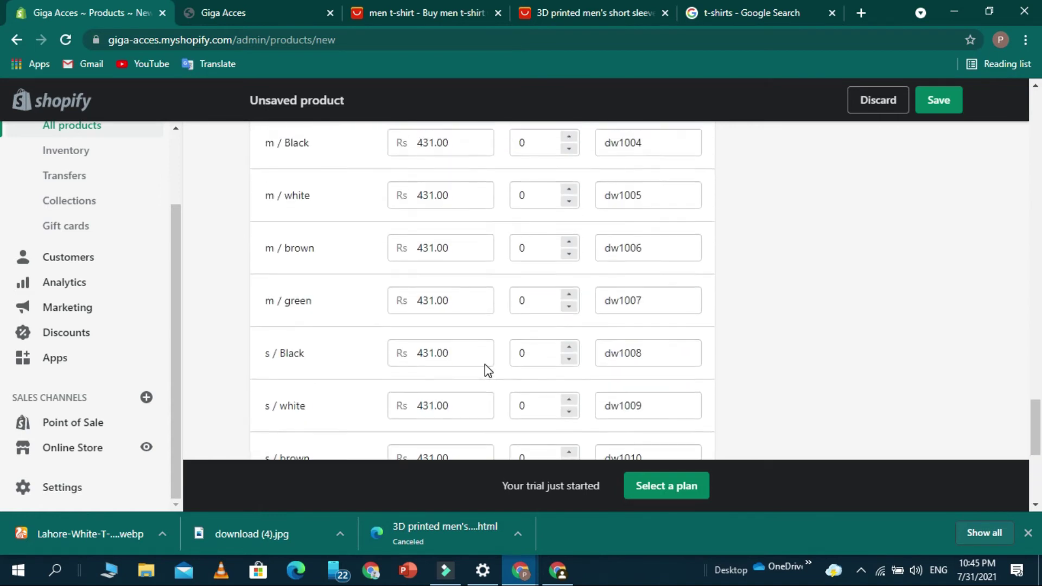
# Set the quantities of the L / white, L / brown and L / green variants to 1000 each.
pyautogui.scroll(-4, 485, 365)
pyautogui.moveTo(391, 335); pyautogui.dragTo(514, 339)
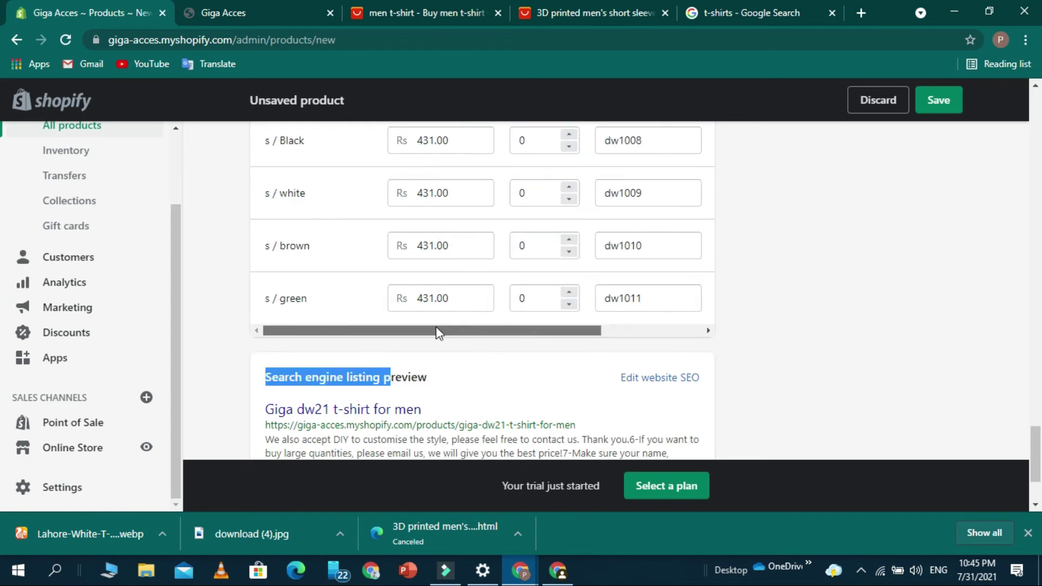
pyautogui.scroll(3, 419, 337)
pyautogui.scroll(6, 418, 339)
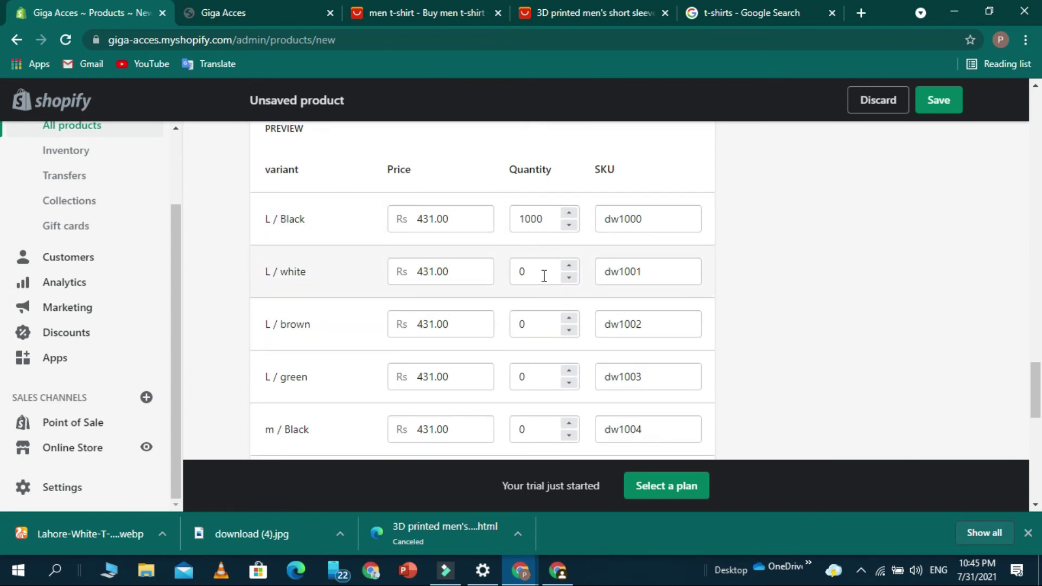
pyautogui.hscroll(2, 545, 275)
pyautogui.hscroll(-2, 548, 275)
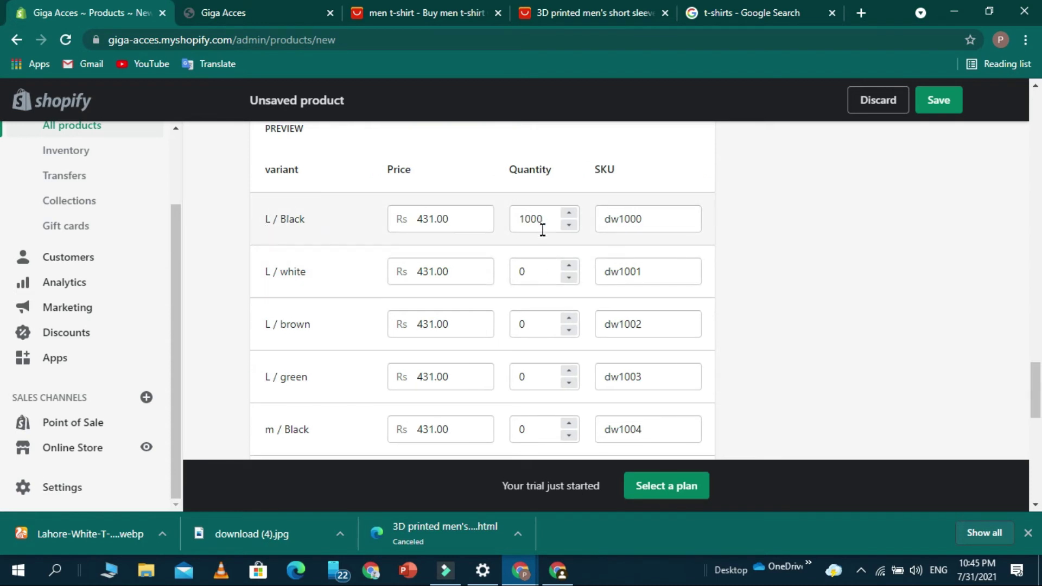
pyautogui.click(535, 269)
pyautogui.write('1000')
pyautogui.click(533, 322)
pyautogui.write('1')
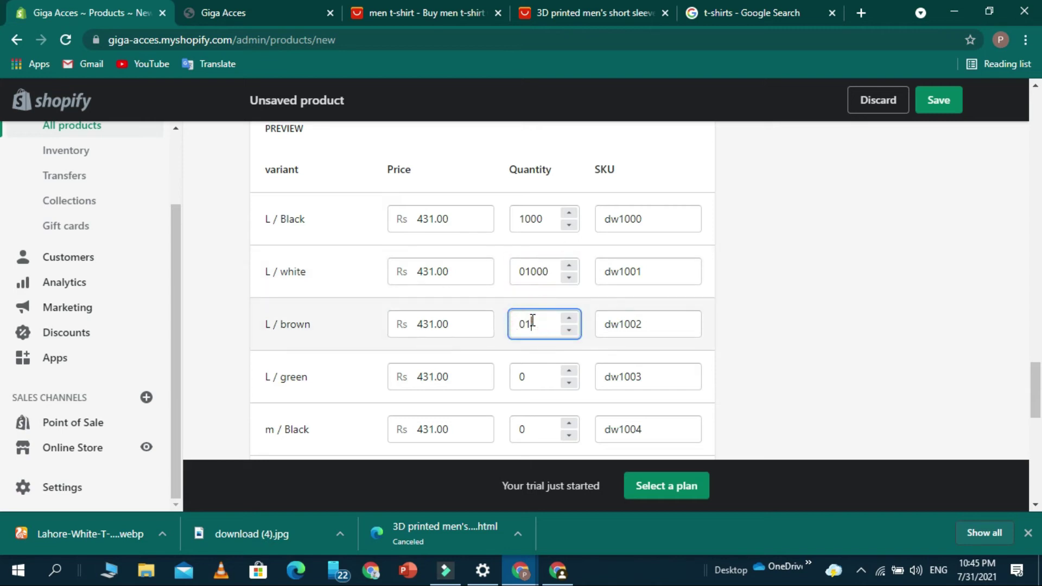
pyautogui.write('000')
pyautogui.click(530, 365)
pyautogui.write('1000')
# Set the quantities of the m / Black, m / white and m / green variants to 1000 and of m / brown to 100.
pyautogui.click(532, 424)
pyautogui.write('1000')
pyautogui.scroll(-4, 532, 423)
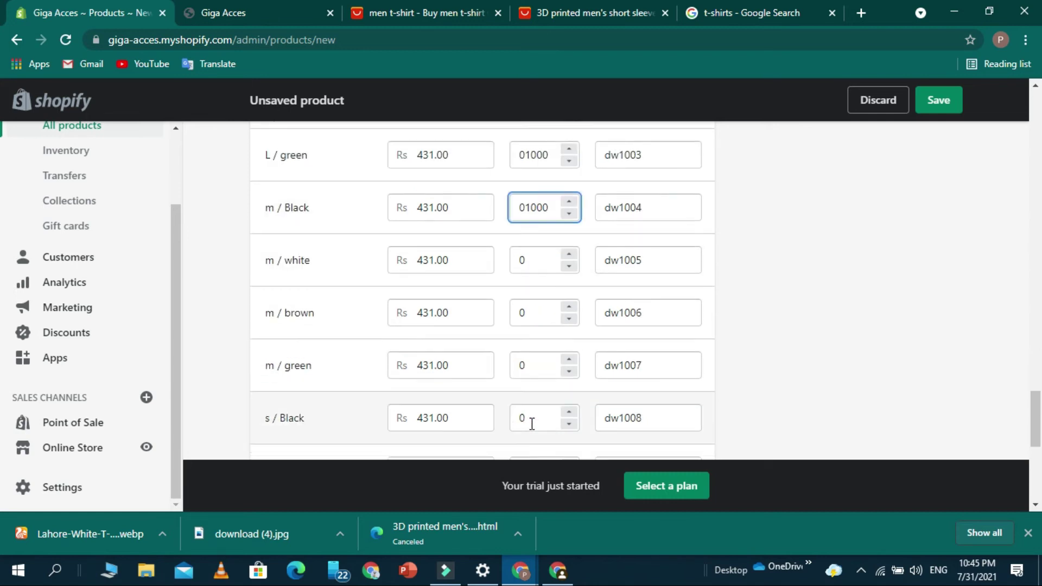
pyautogui.click(542, 270)
pyautogui.write('1000')
pyautogui.click(542, 317)
pyautogui.write('100')
pyautogui.click(534, 365)
pyautogui.write('1000')
# Set the quantities of the s / Black, s / white and s / green variants to 1000 and of s / brown to 100.
pyautogui.click(542, 418)
pyautogui.write('1000')
pyautogui.scroll(-3, 544, 418)
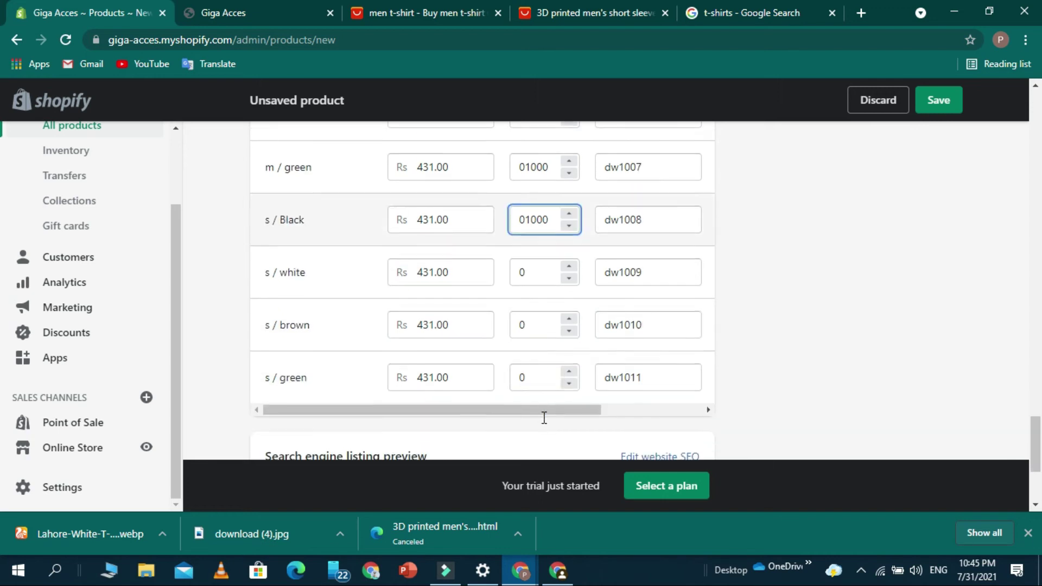
pyautogui.scroll(-2, 540, 298)
pyautogui.scroll(1, 540, 301)
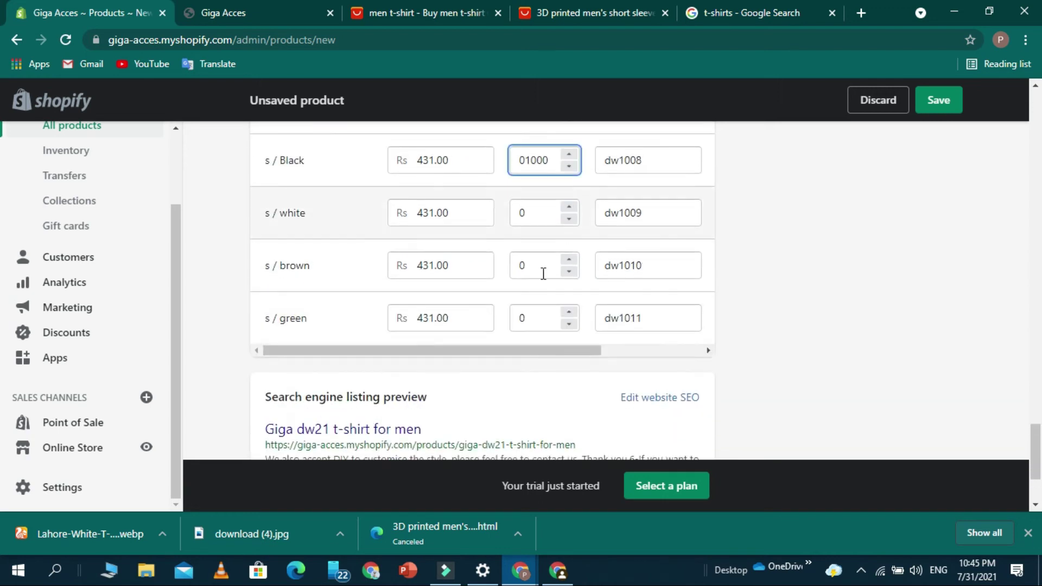
pyautogui.click(524, 212)
pyautogui.write('1000')
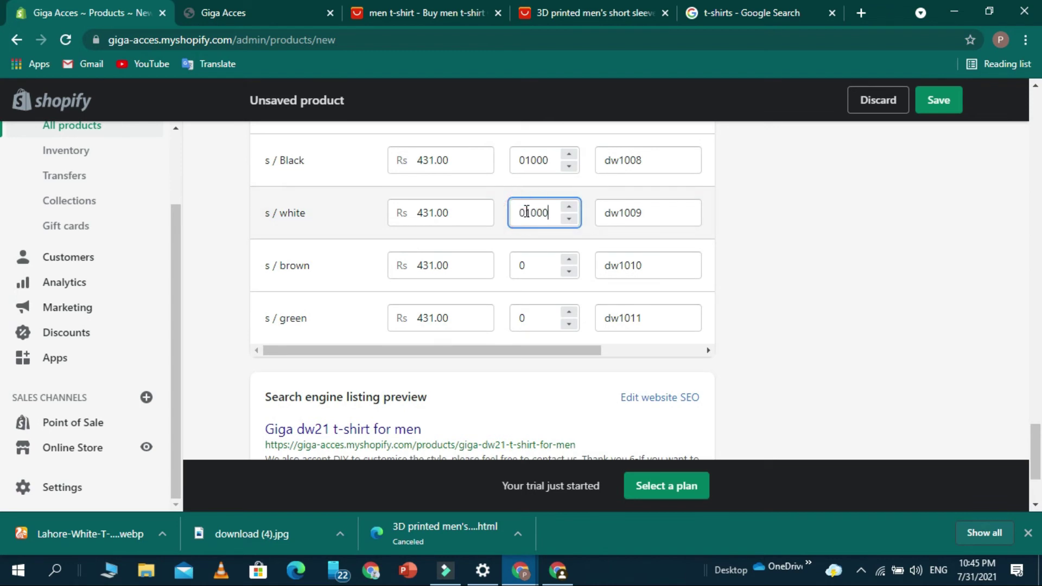
pyautogui.click(532, 266)
pyautogui.write('100')
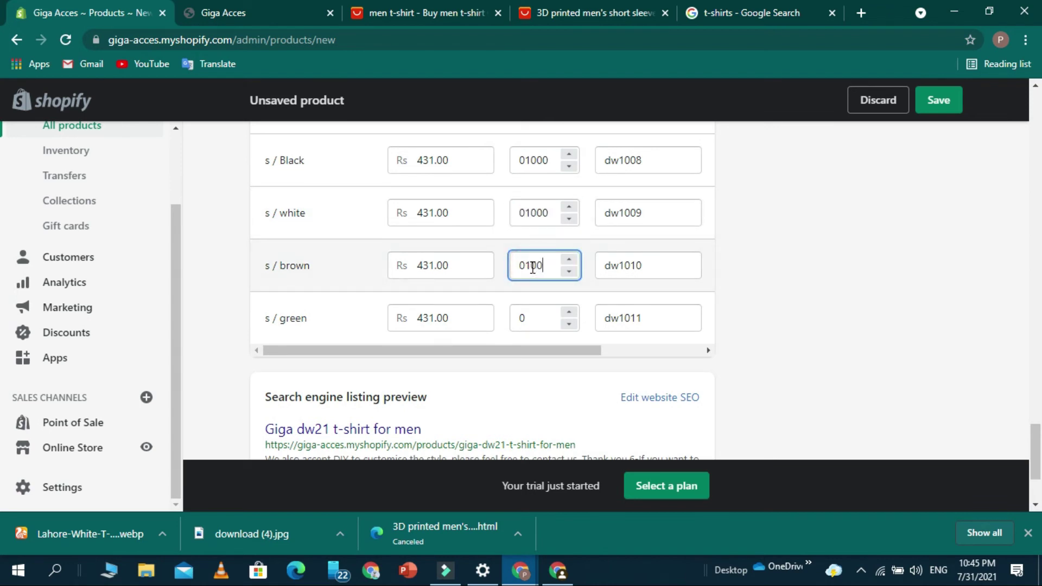
pyautogui.click(531, 320)
pyautogui.write('1000')
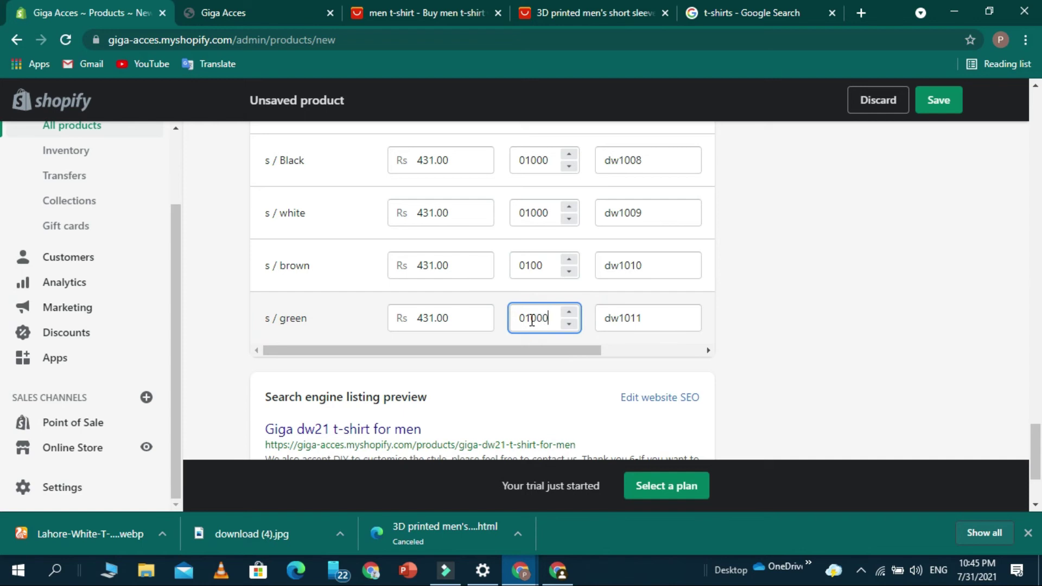
# Edit the website SEO, deleting the description text from "Make sure your name" to the end, and check the URL handle.
pyautogui.scroll(-3, 532, 326)
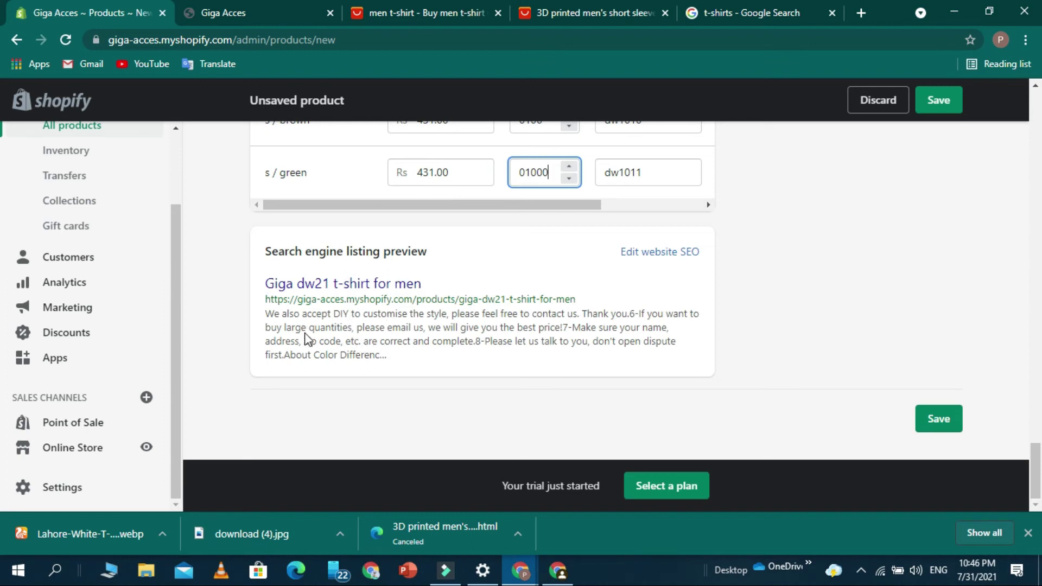
pyautogui.click(676, 254)
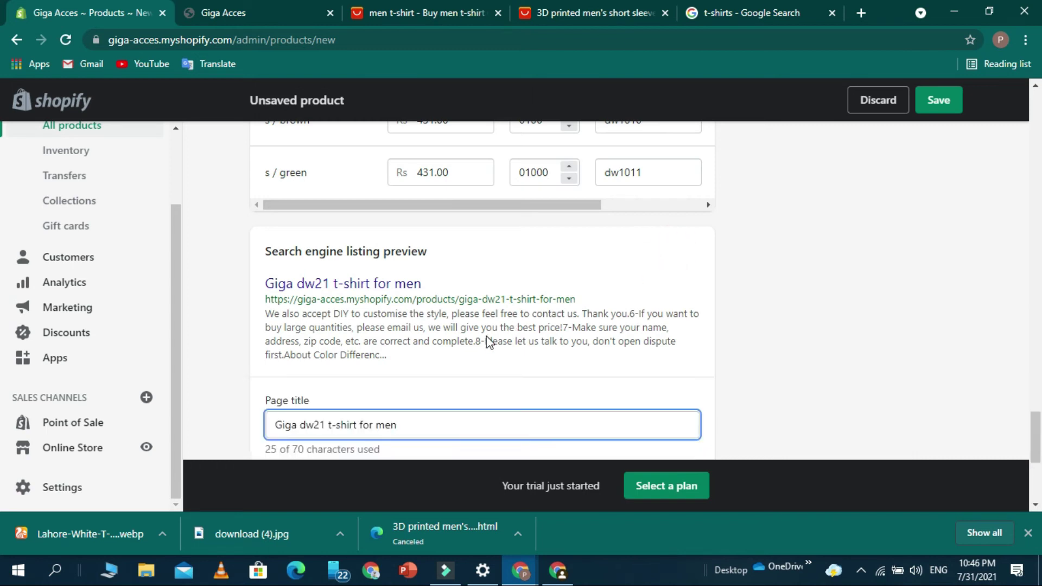
pyautogui.scroll(-3, 486, 336)
pyautogui.scroll(1, 425, 288)
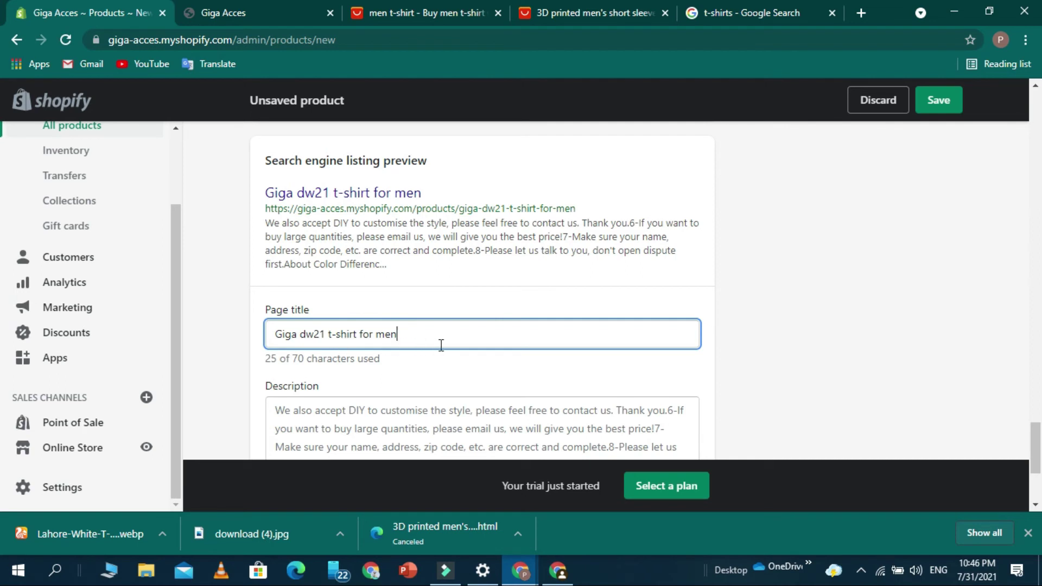
pyautogui.scroll(-2, 442, 348)
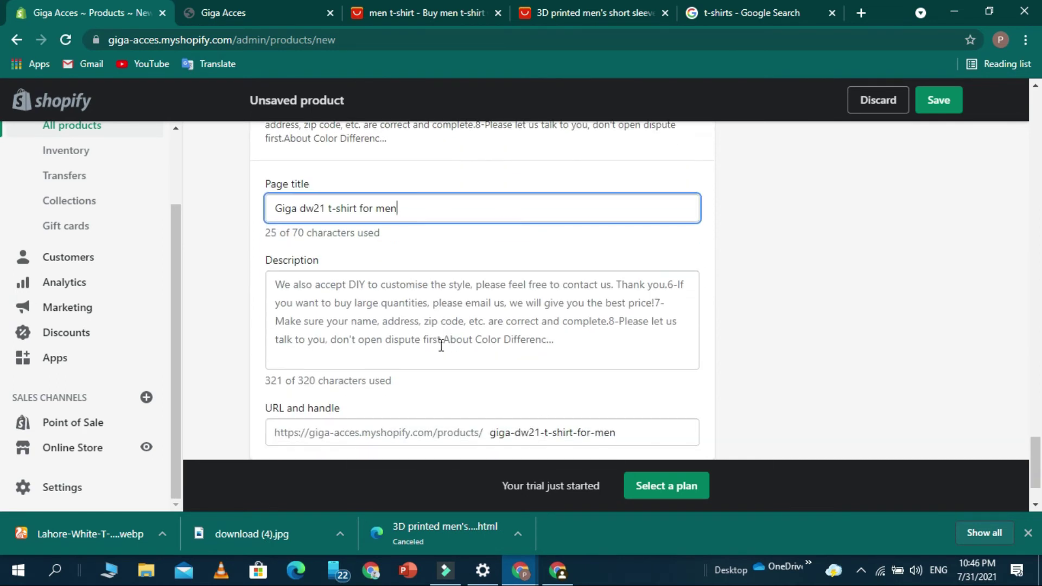
pyautogui.click(415, 326)
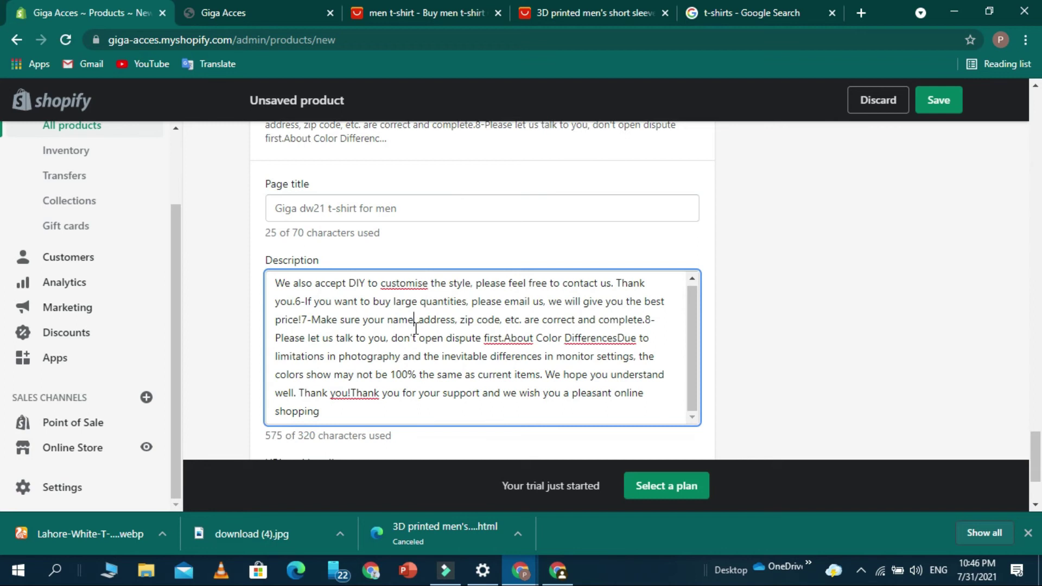
pyautogui.moveTo(311, 319); pyautogui.dragTo(429, 487)
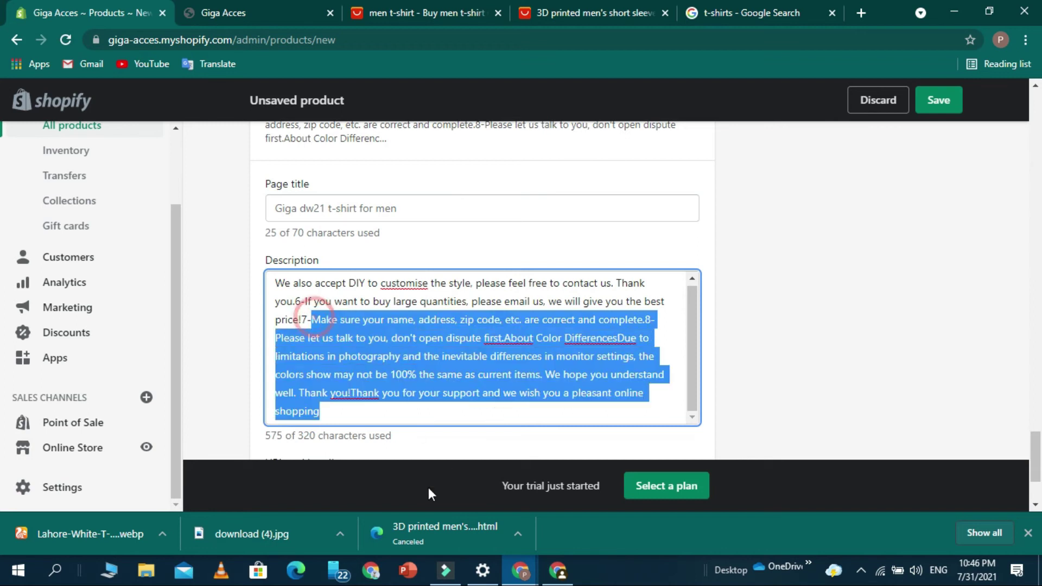
pyautogui.press('BackSpace')
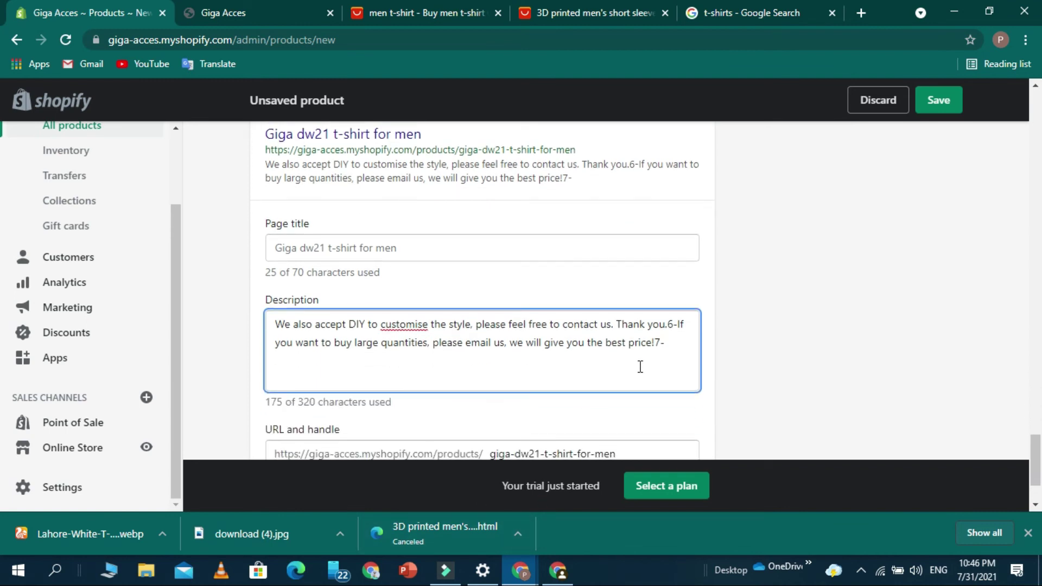
pyautogui.scroll(-1, 640, 366)
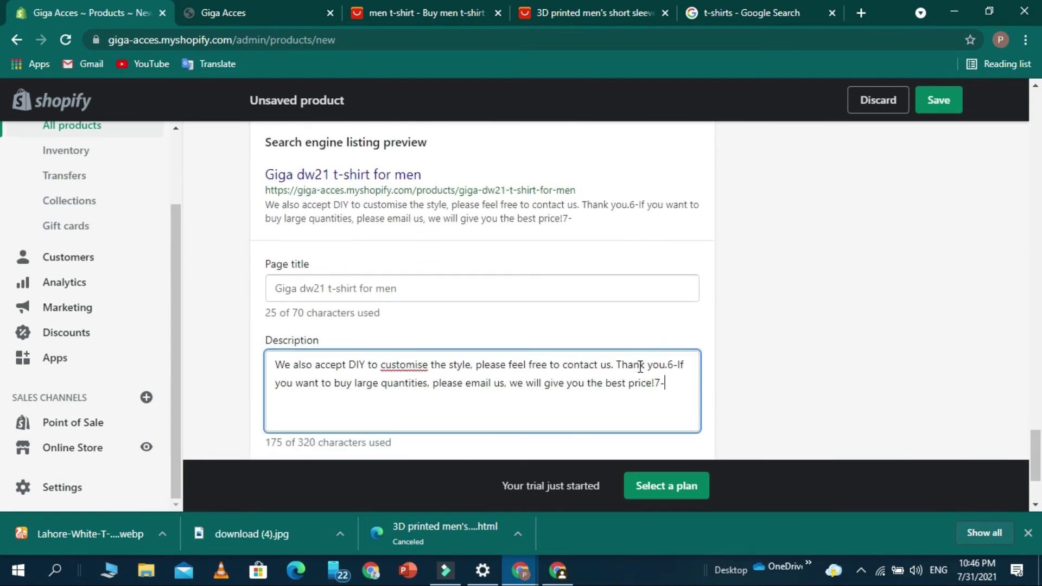
pyautogui.scroll(-2, 640, 366)
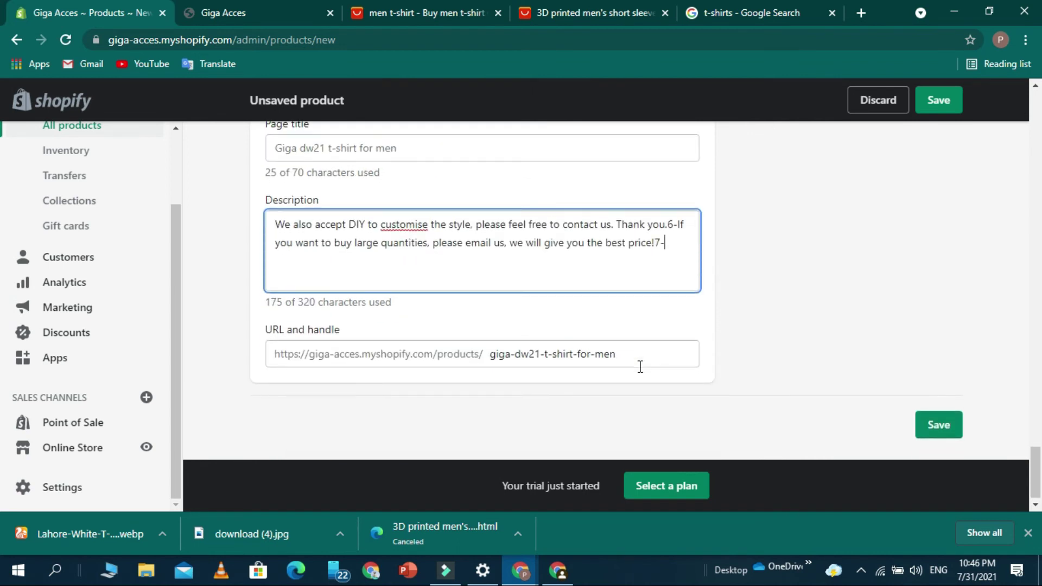
pyautogui.click(643, 364)
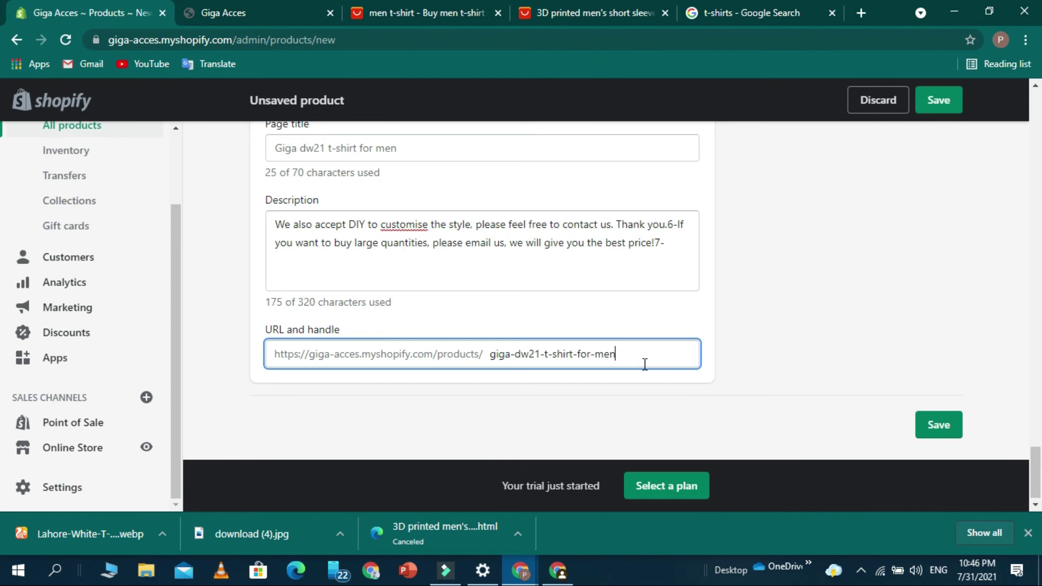
# Change the product status to Active.
pyautogui.scroll(8, 645, 364)
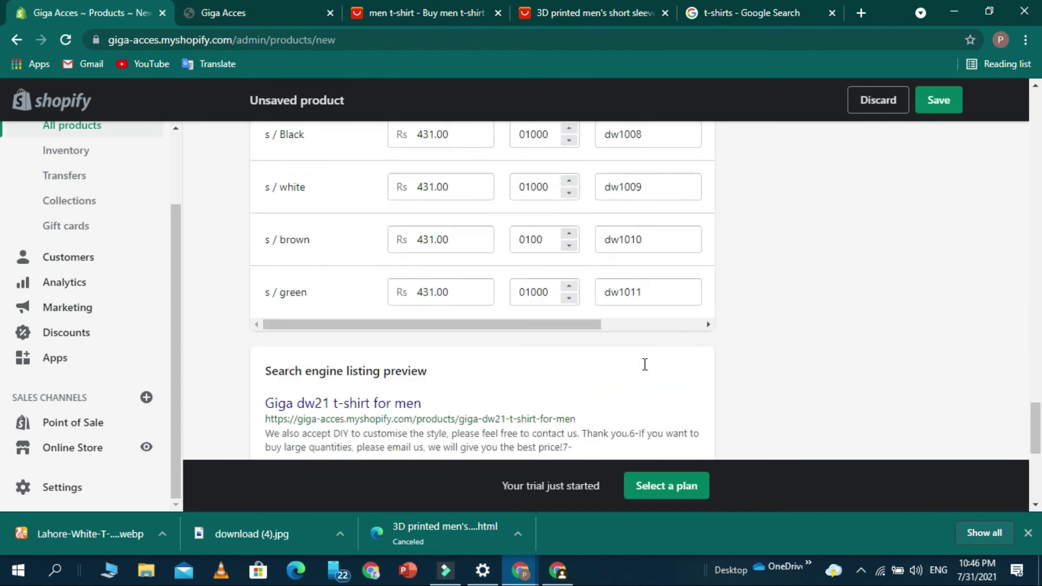
pyautogui.scroll(15, 646, 371)
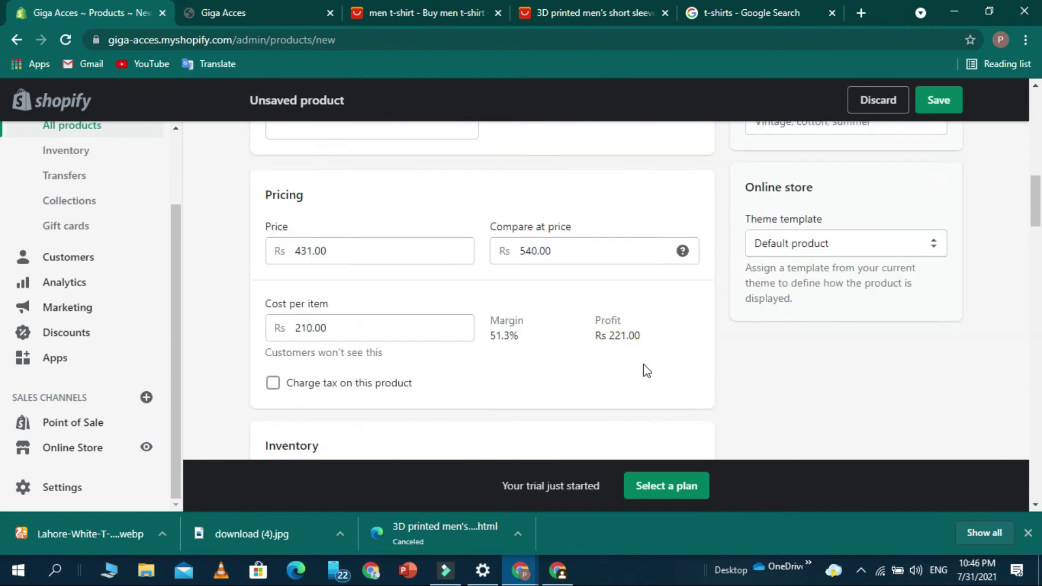
pyautogui.scroll(5, 647, 371)
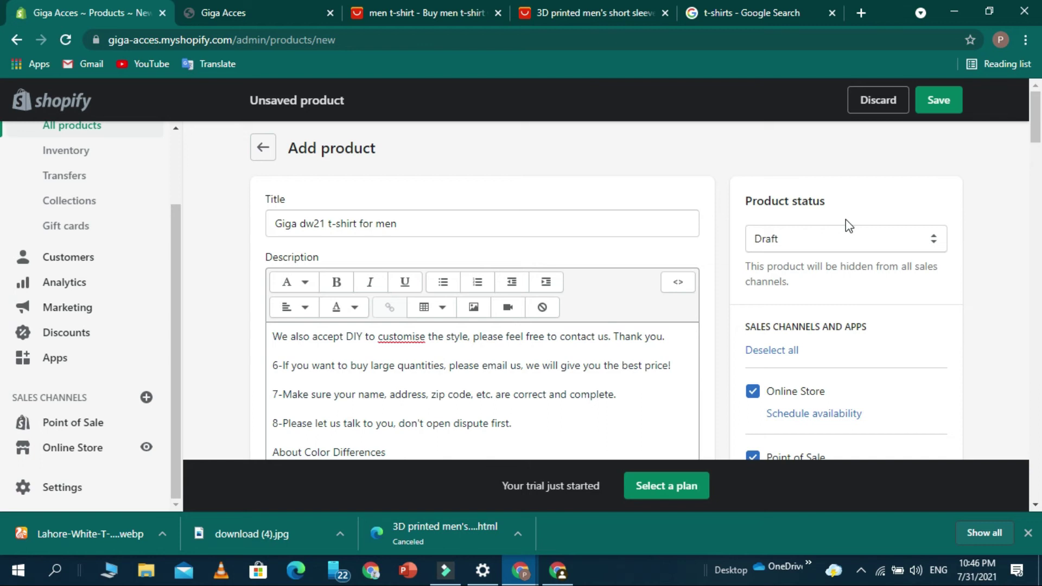
pyautogui.click(814, 238)
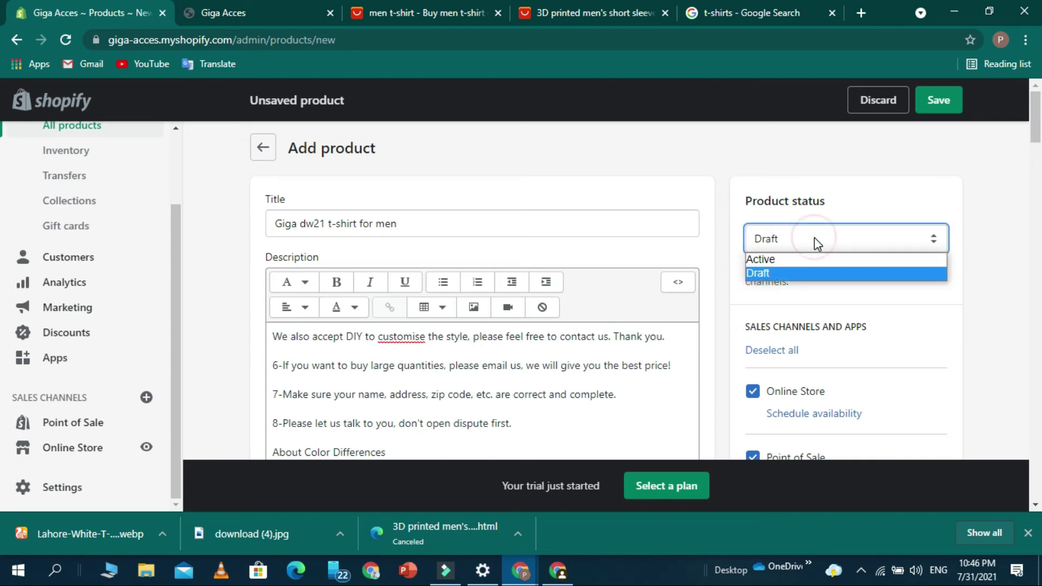
pyautogui.click(785, 260)
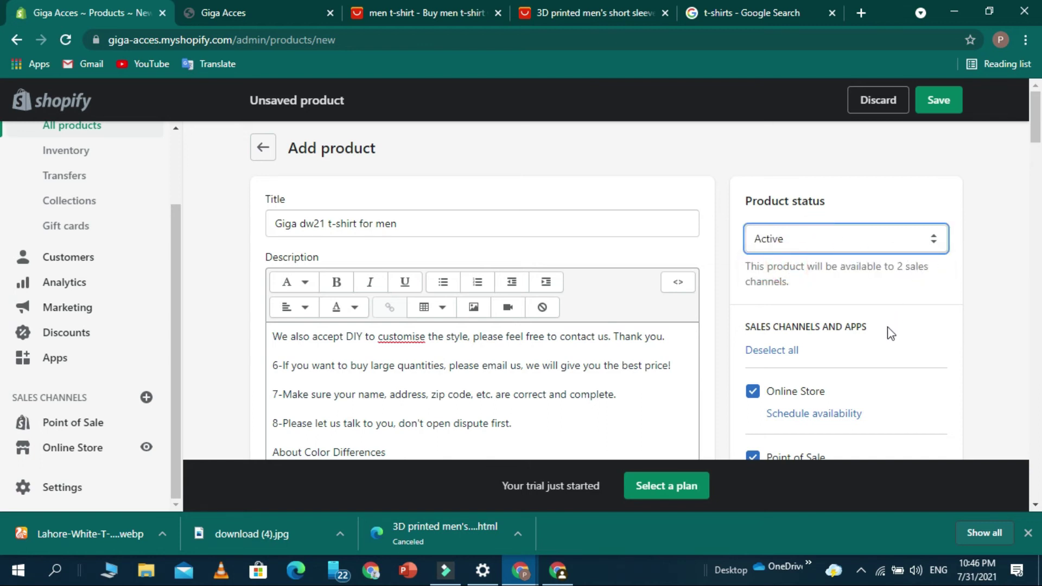
# Set the product type to shirts and add Nike as the product's vendor.
pyautogui.scroll(-2, 890, 333)
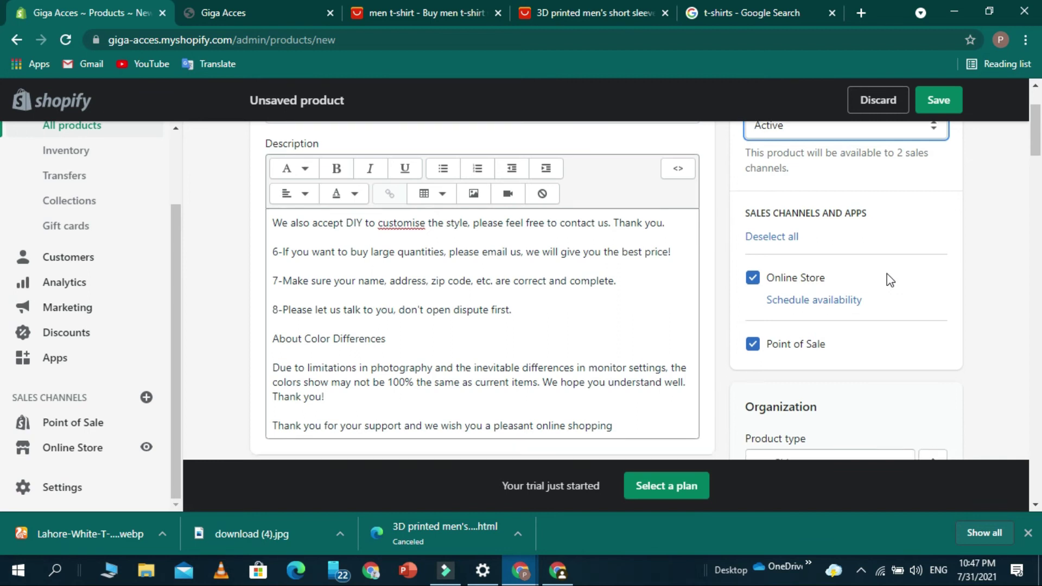
pyautogui.scroll(-3, 890, 280)
pyautogui.scroll(-1, 890, 280)
pyautogui.click(819, 281)
pyautogui.write('shirts')
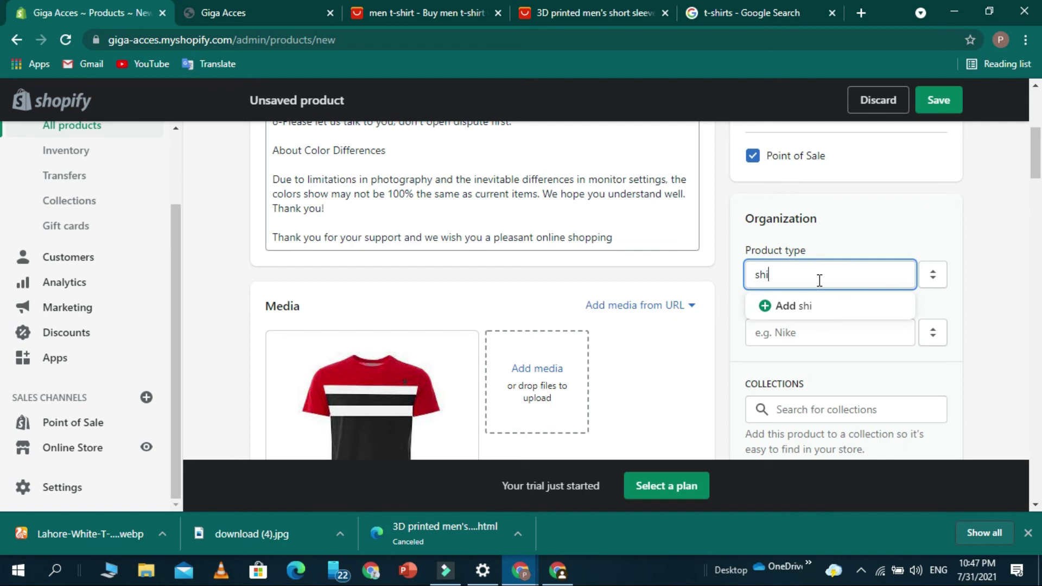
pyautogui.click(941, 241)
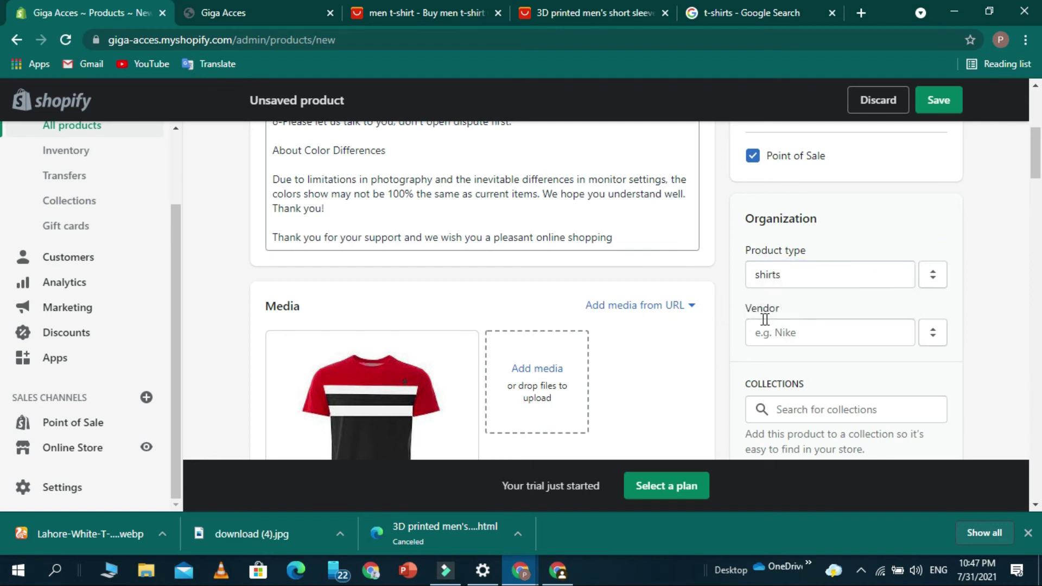
pyautogui.click(794, 324)
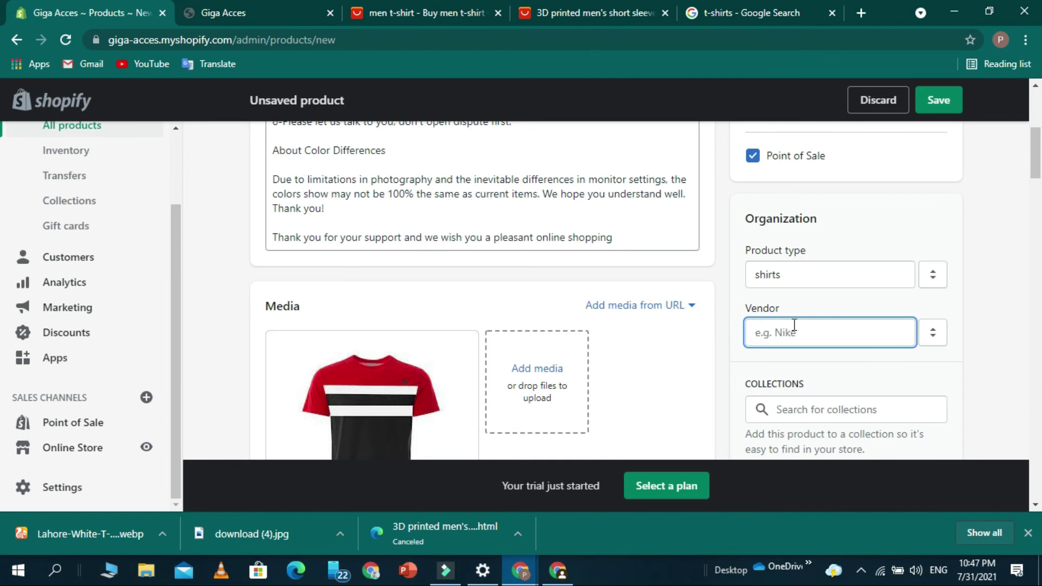
pyautogui.write('Nike')
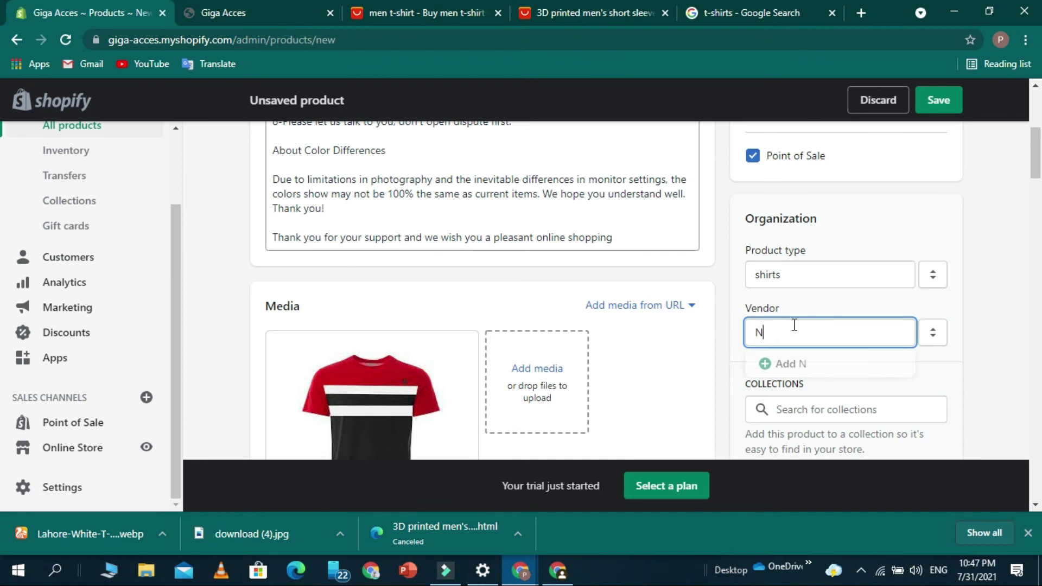
pyautogui.click(766, 364)
# Add the product to the Home page collection.
pyautogui.scroll(-1, 803, 354)
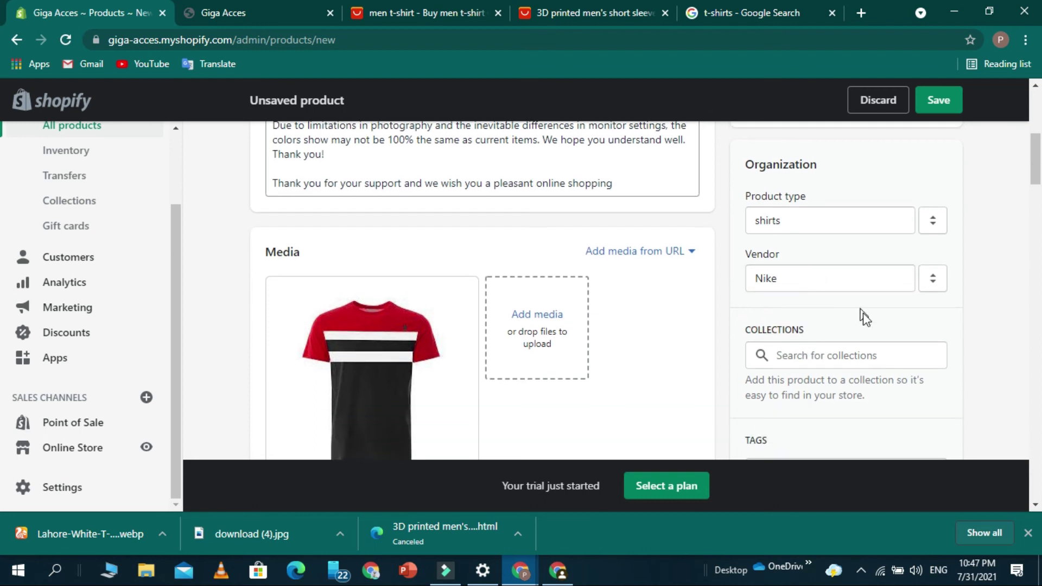
pyautogui.scroll(-1, 863, 320)
pyautogui.click(827, 310)
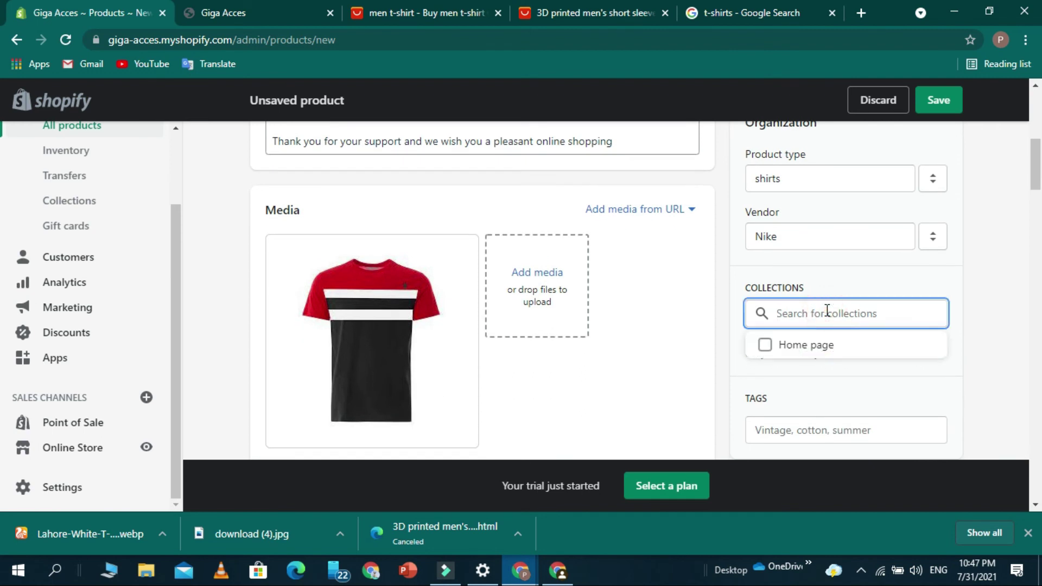
pyautogui.click(909, 288)
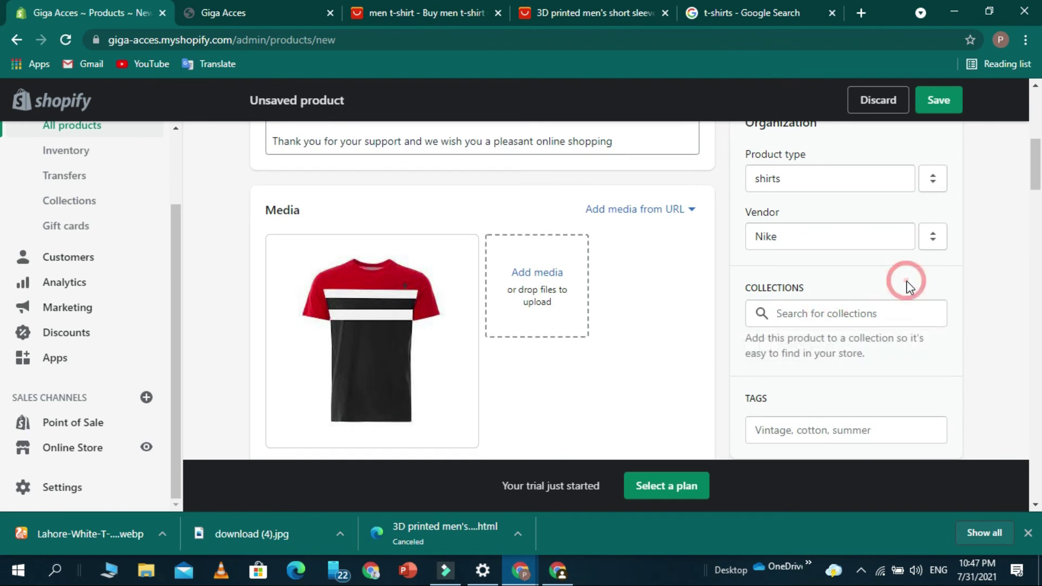
pyautogui.click(850, 313)
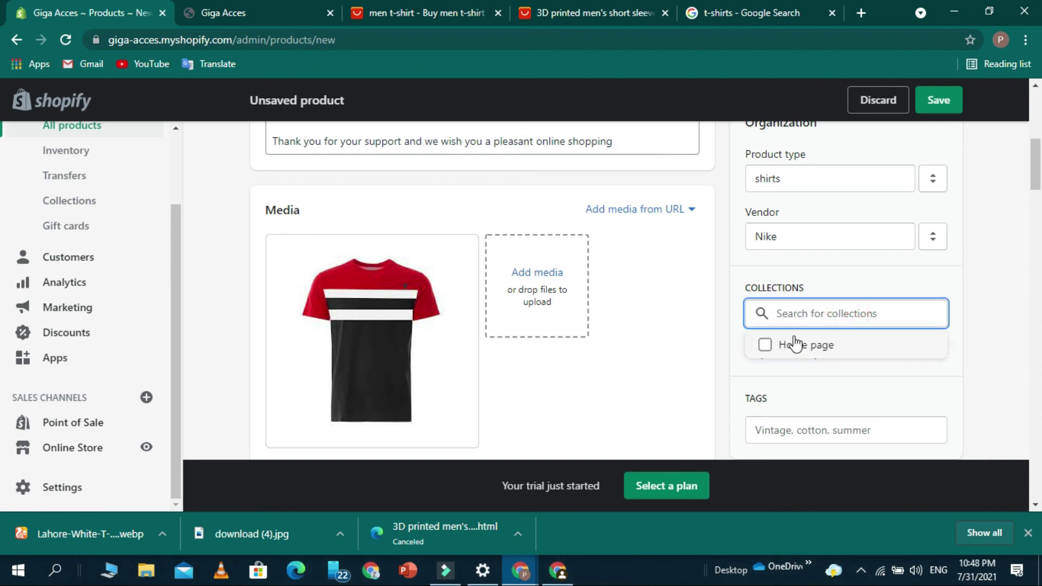
pyautogui.click(811, 348)
pyautogui.click(883, 377)
# Add the tag "T-shirt" to the product.
pyautogui.scroll(-2, 879, 372)
pyautogui.click(822, 345)
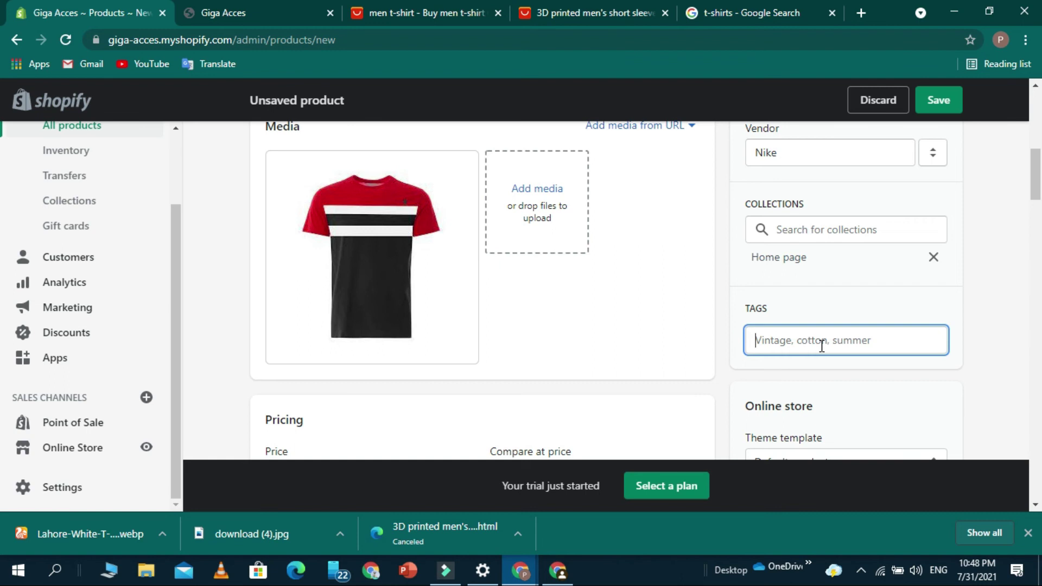
pyautogui.write('T-shirt')
pyautogui.press('Return')
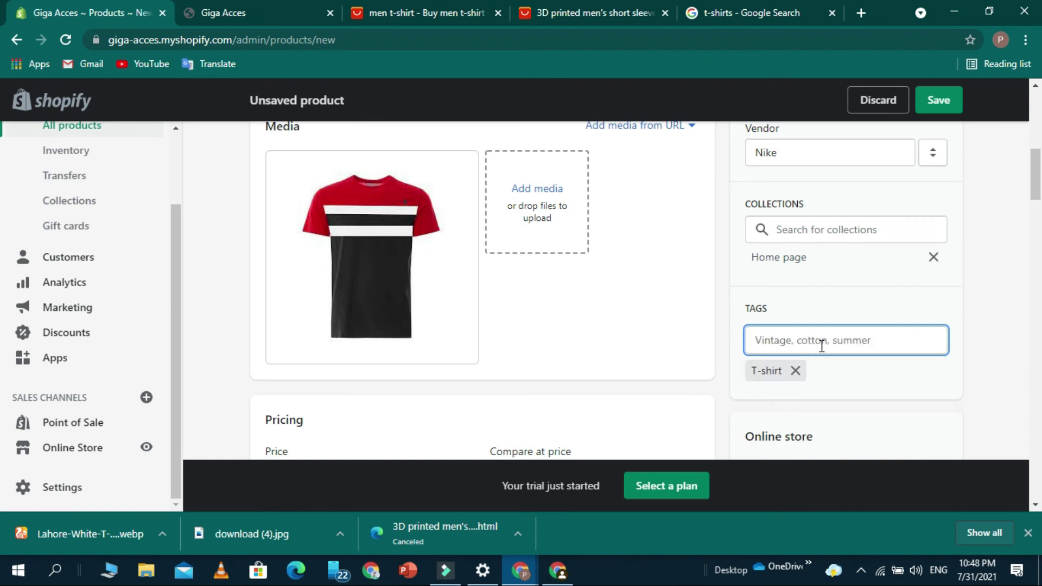
# Check which theme templates are available for the product and keep Default product.
pyautogui.scroll(-4, 822, 346)
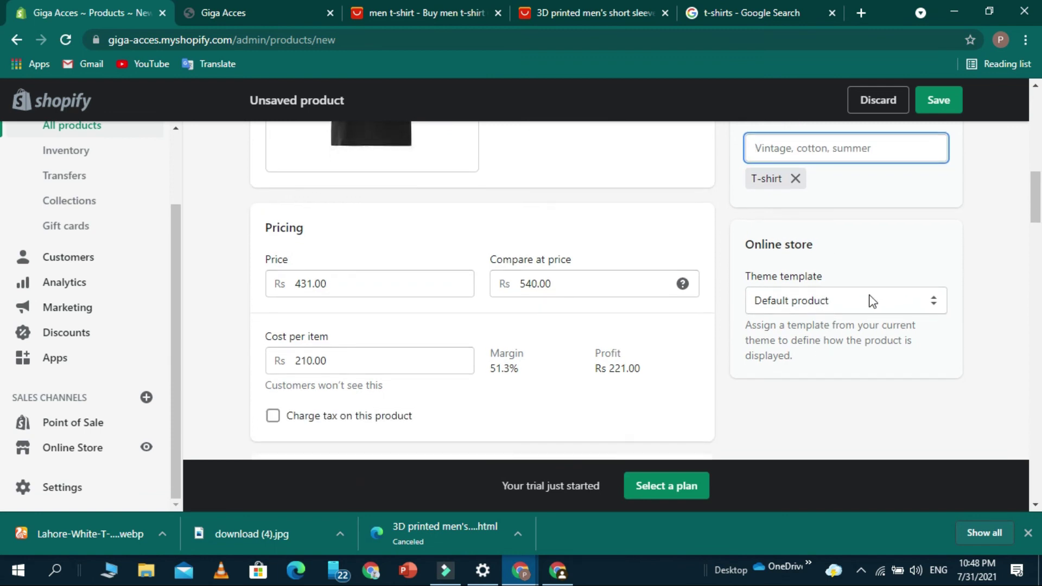
pyautogui.click(858, 307)
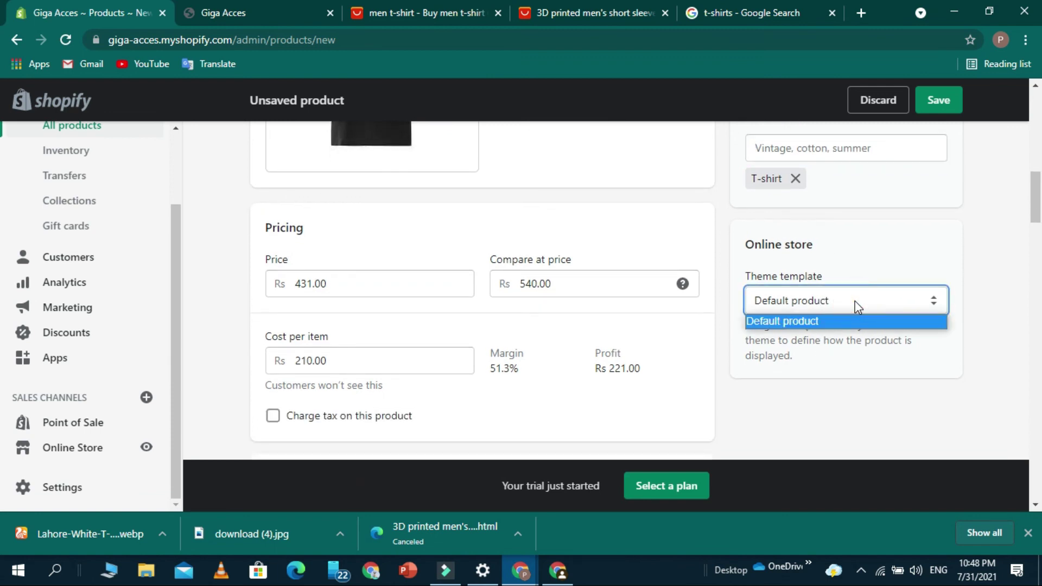
pyautogui.click(879, 268)
# Save the new T-shirt product.
pyautogui.scroll(-1, 882, 272)
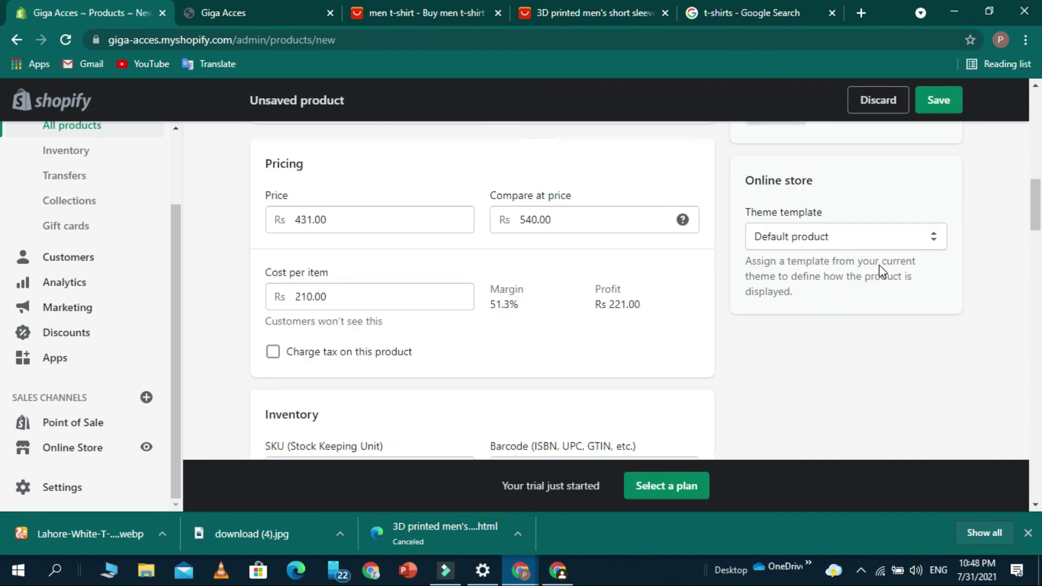
pyautogui.scroll(-2, 882, 271)
pyautogui.scroll(10, 882, 271)
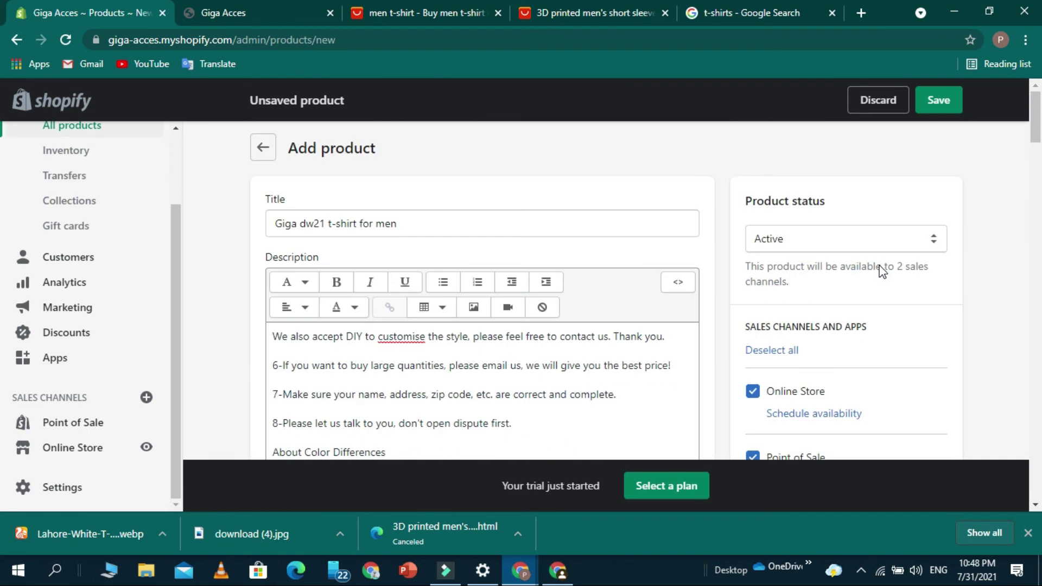
pyautogui.click(938, 106)
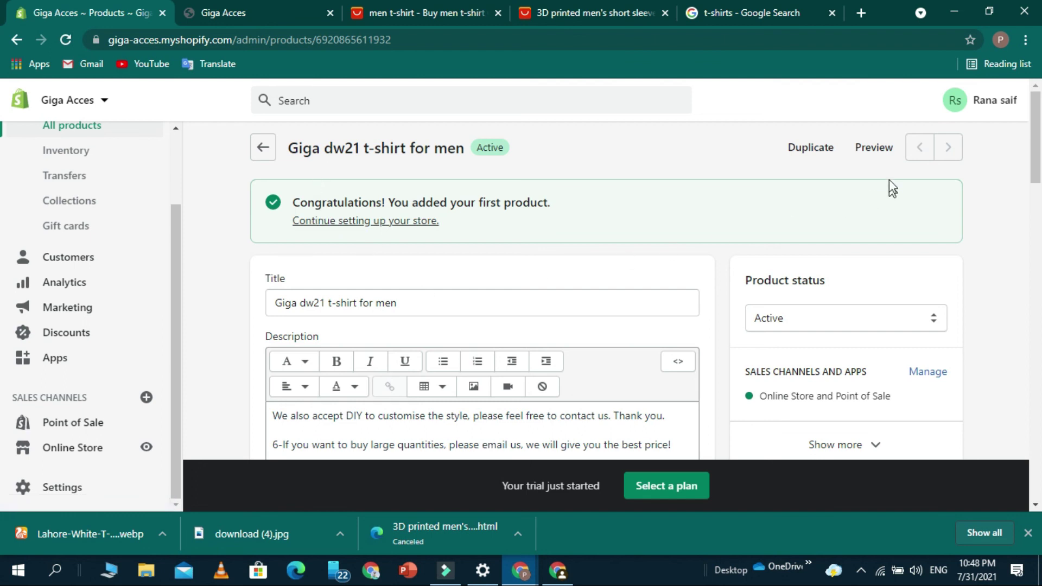
# Open the saved product's storefront preview, dismiss the tab-grouping tip and look over the product page.
pyautogui.click(877, 157)
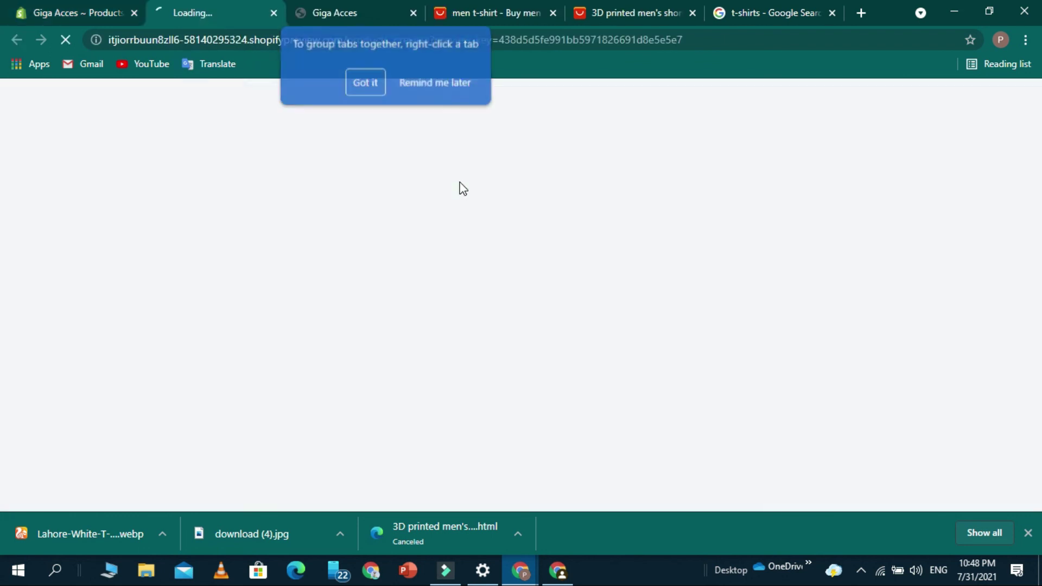
pyautogui.click(379, 78)
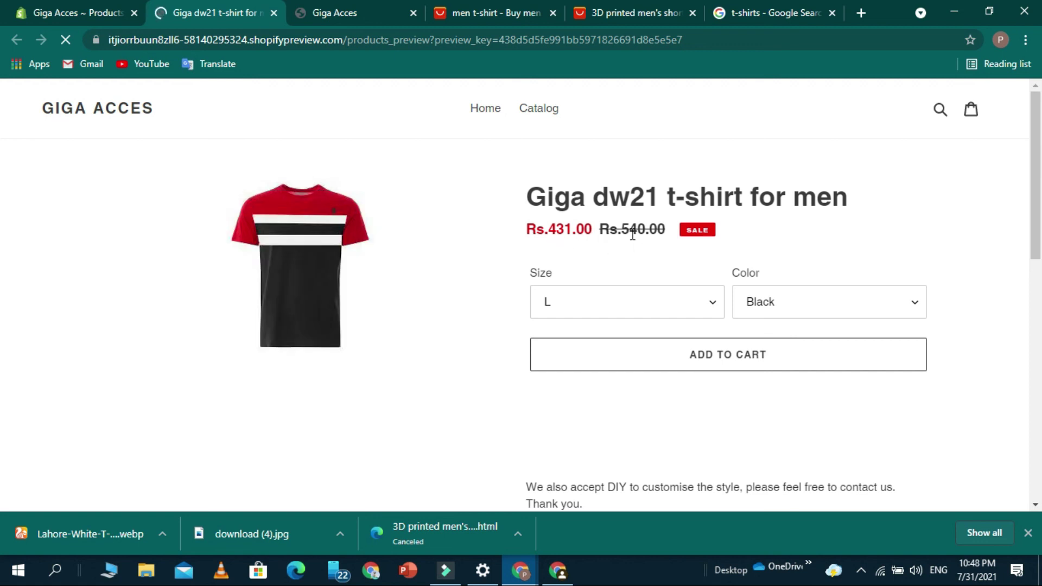
pyautogui.scroll(-3, 266, 254)
pyautogui.scroll(3, 291, 262)
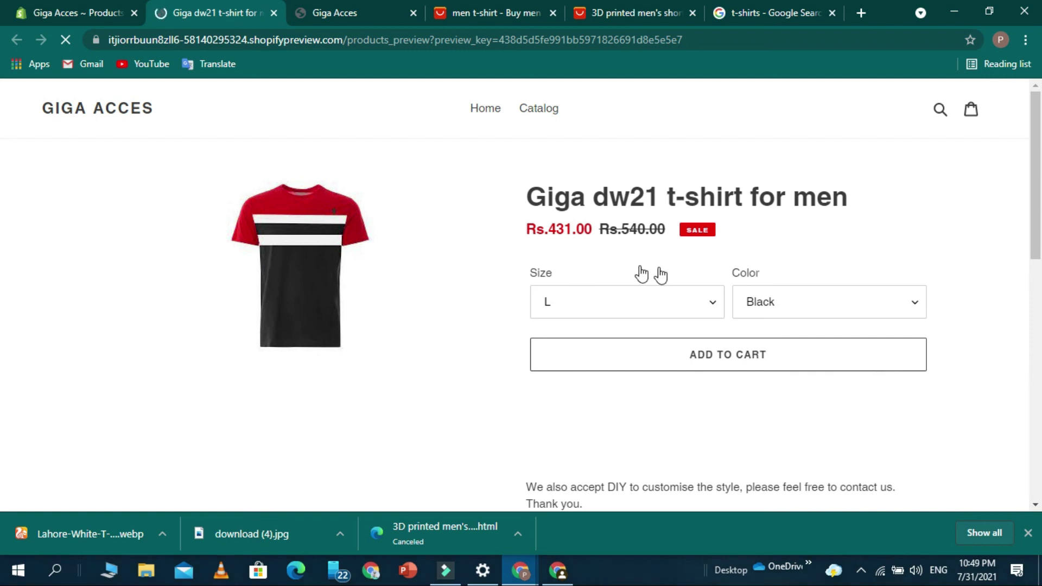
# Check the choices offered for size and color on the previewed product page without changing them.
pyautogui.click(584, 305)
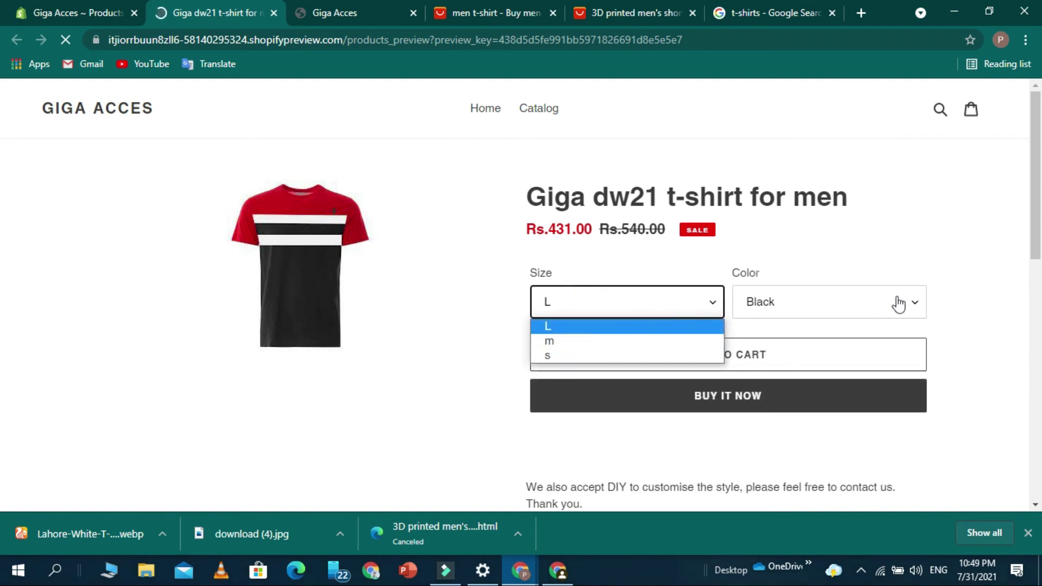
pyautogui.click(877, 280)
pyautogui.click(821, 310)
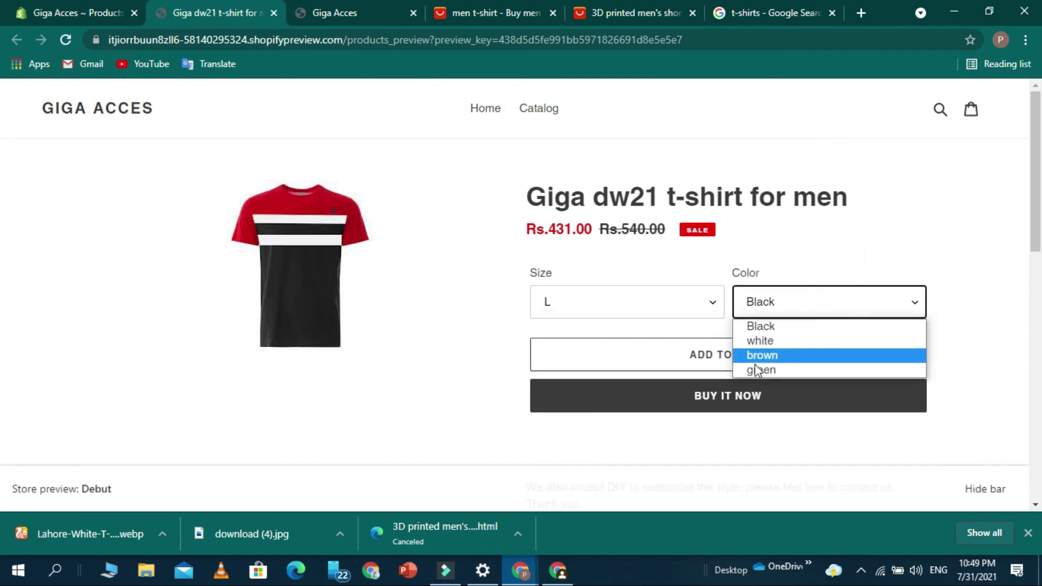
pyautogui.click(877, 245)
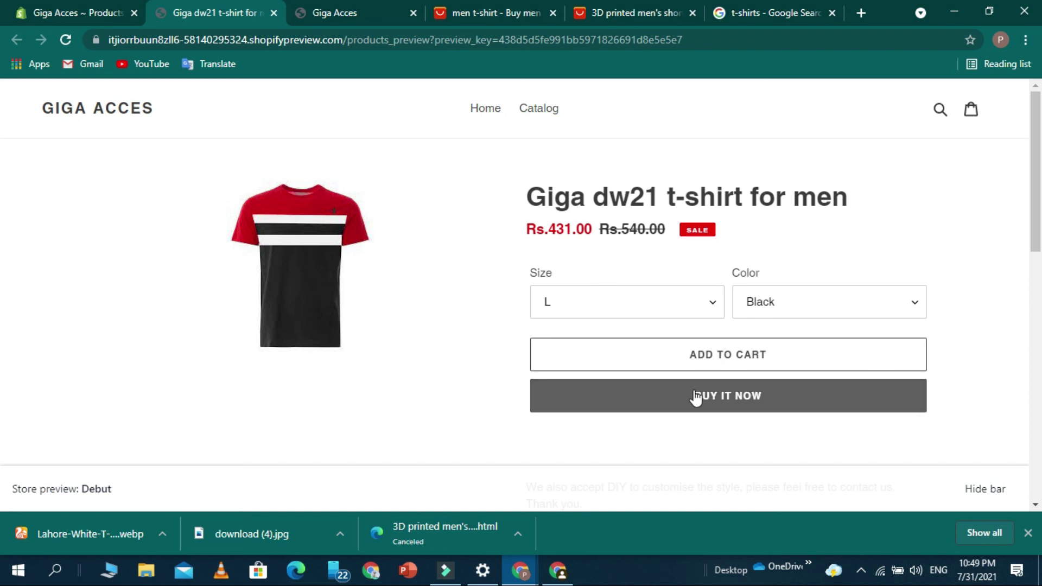
# Examine the rest of the previewed product page, including the description, sharing links and newsletter section.
pyautogui.scroll(-10, 696, 398)
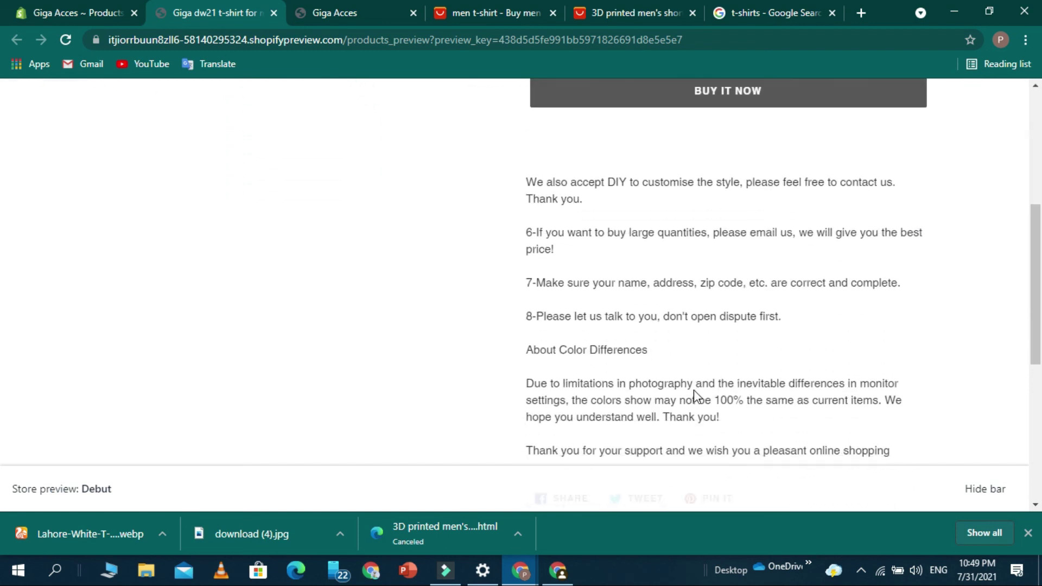
pyautogui.scroll(-1, 696, 397)
pyautogui.scroll(7, 691, 393)
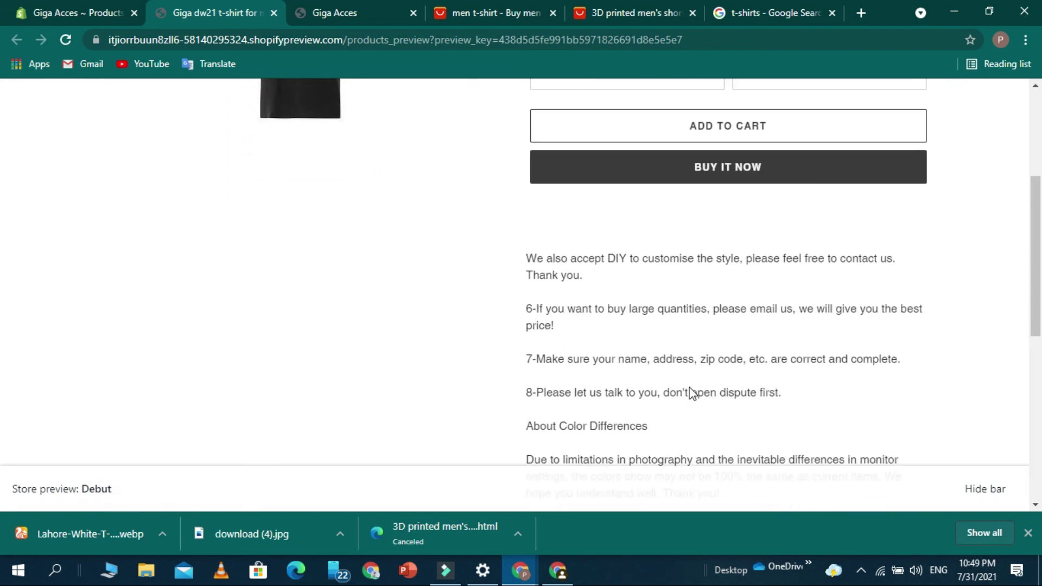
pyautogui.scroll(-6, 691, 388)
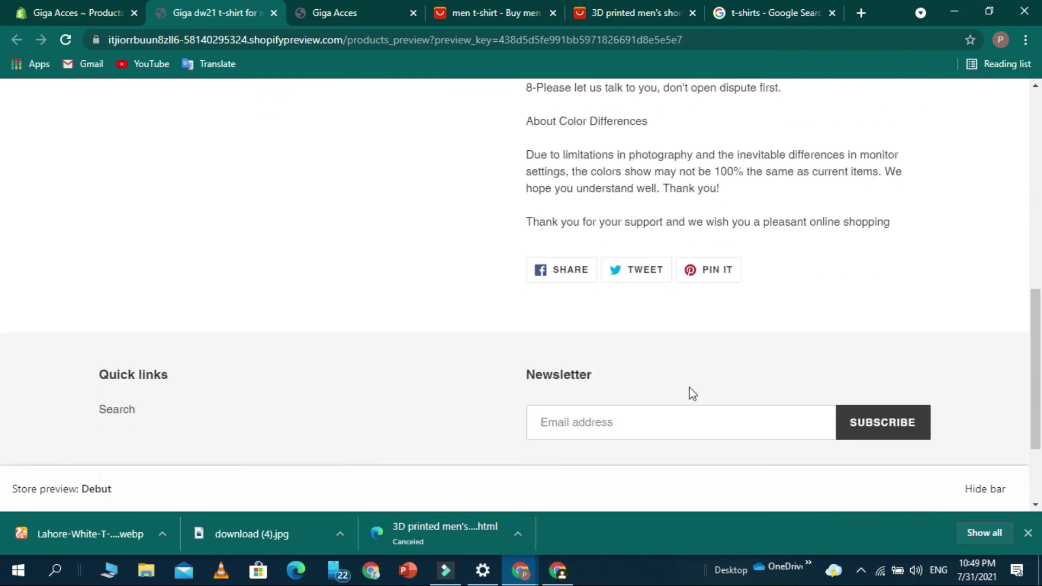
pyautogui.scroll(4, 691, 392)
pyautogui.scroll(2, 691, 393)
pyautogui.moveTo(535, 259); pyautogui.dragTo(714, 491)
pyautogui.scroll(-4, 715, 390)
pyautogui.click(627, 245)
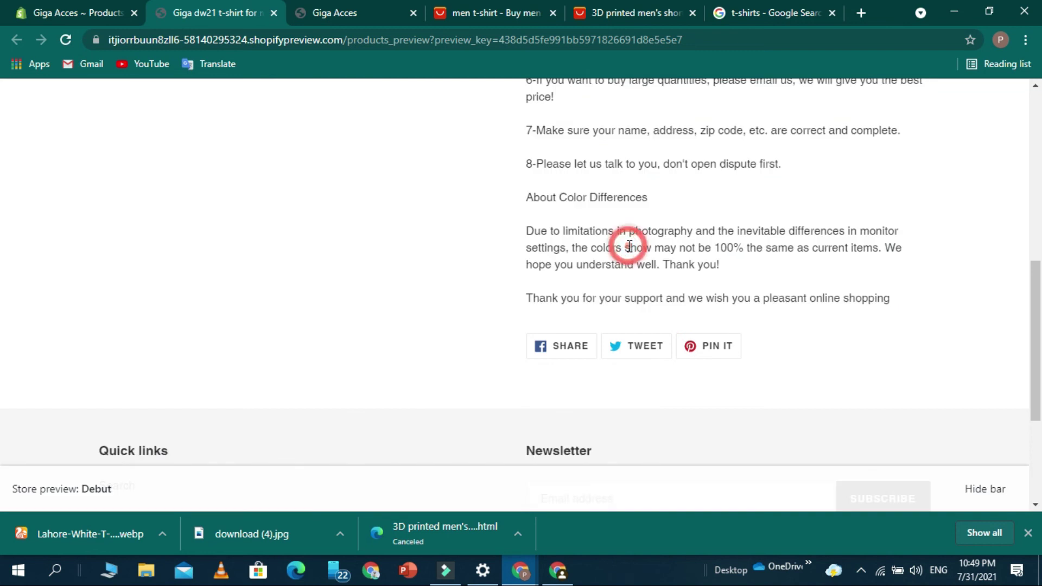
pyautogui.scroll(6, 630, 245)
pyautogui.scroll(3, 629, 245)
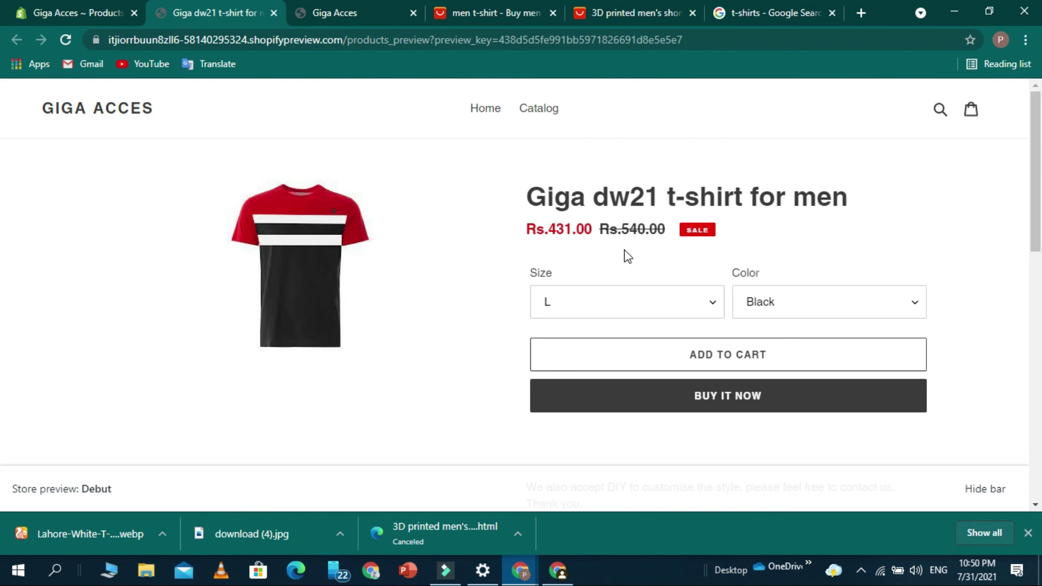
# Return to the product's admin page and review its description, organization details, variants and search engine listing.
pyautogui.click(92, 12)
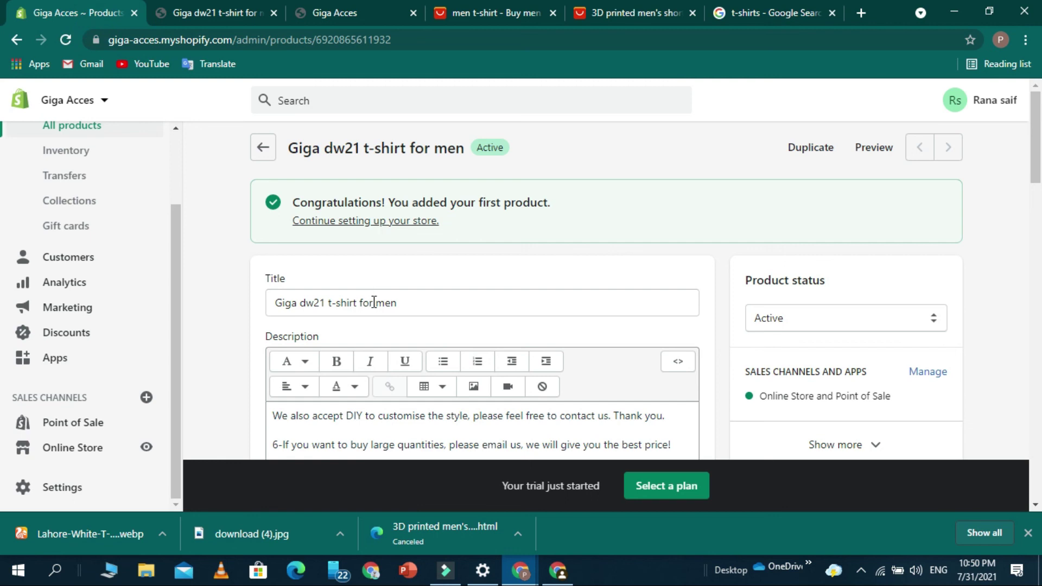
pyautogui.scroll(-1, 374, 301)
pyautogui.scroll(-5, 407, 315)
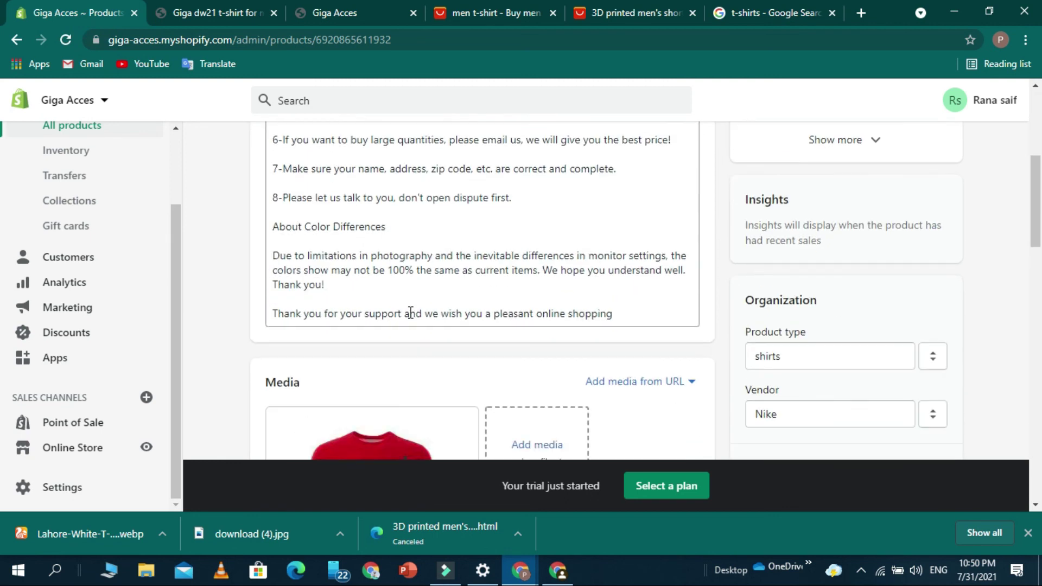
pyautogui.scroll(-9, 412, 315)
pyautogui.scroll(-8, 437, 338)
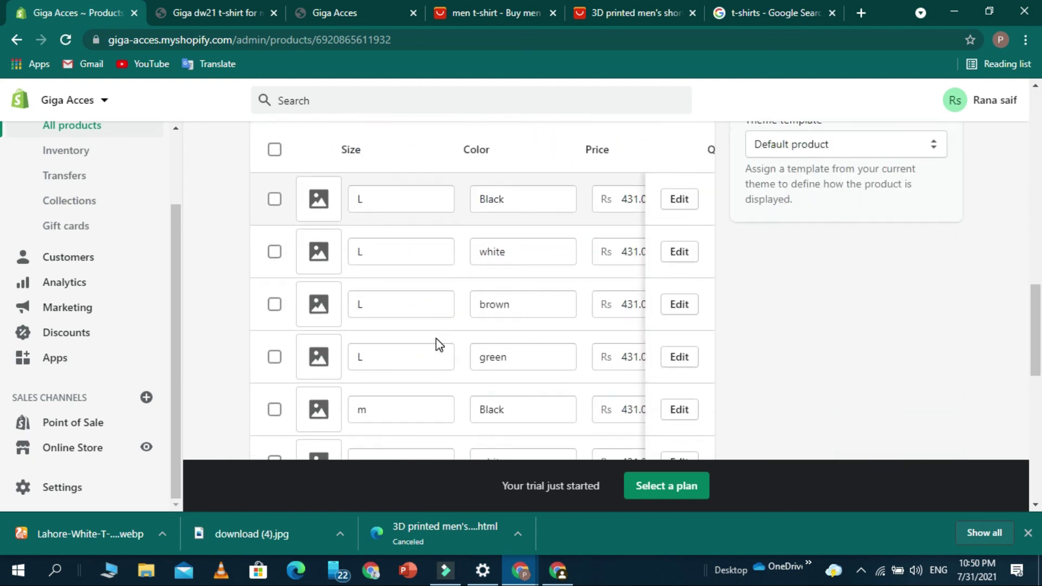
pyautogui.scroll(-3, 730, 301)
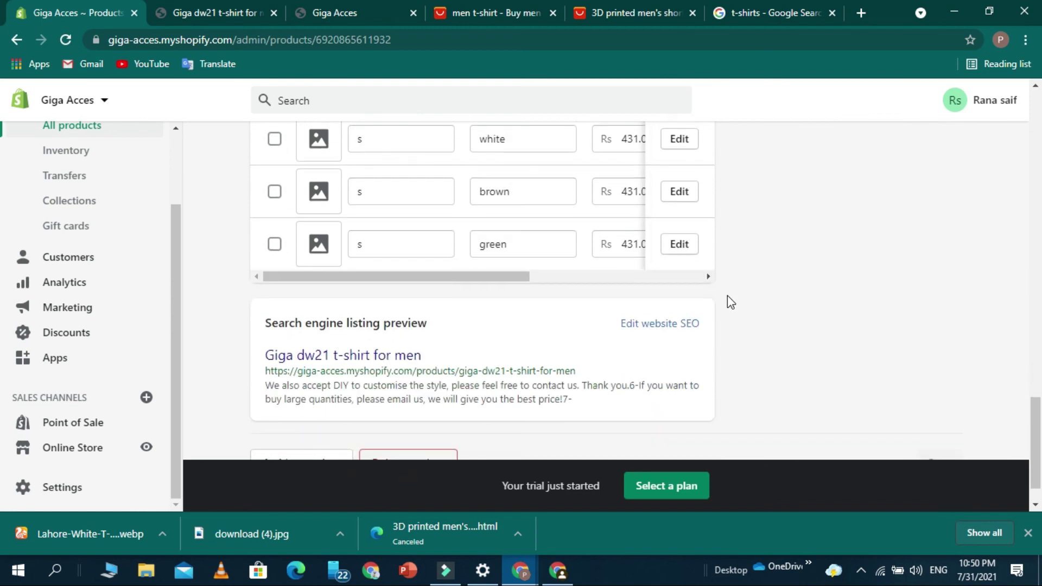
pyautogui.scroll(-1, 731, 302)
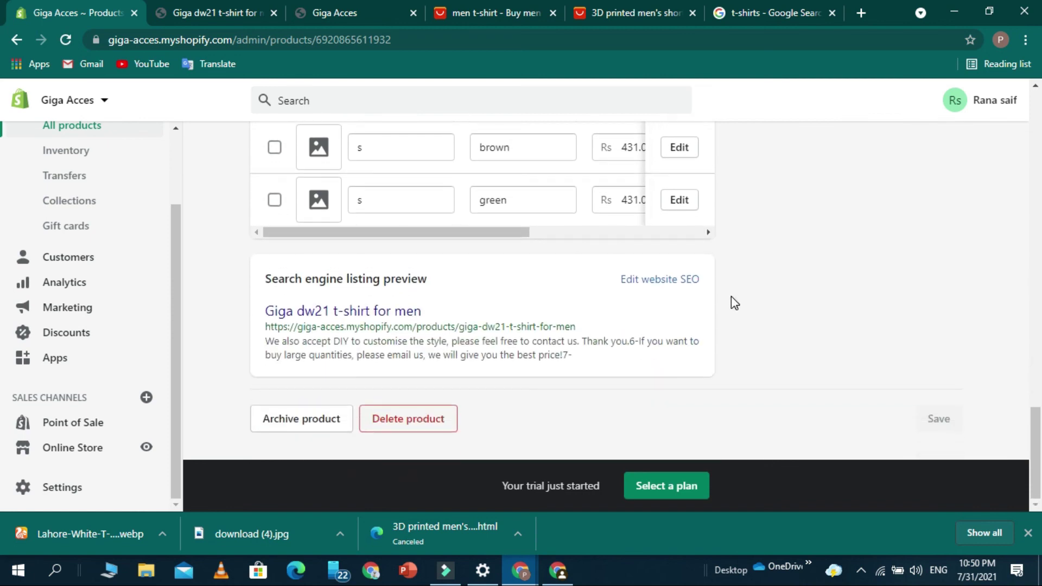